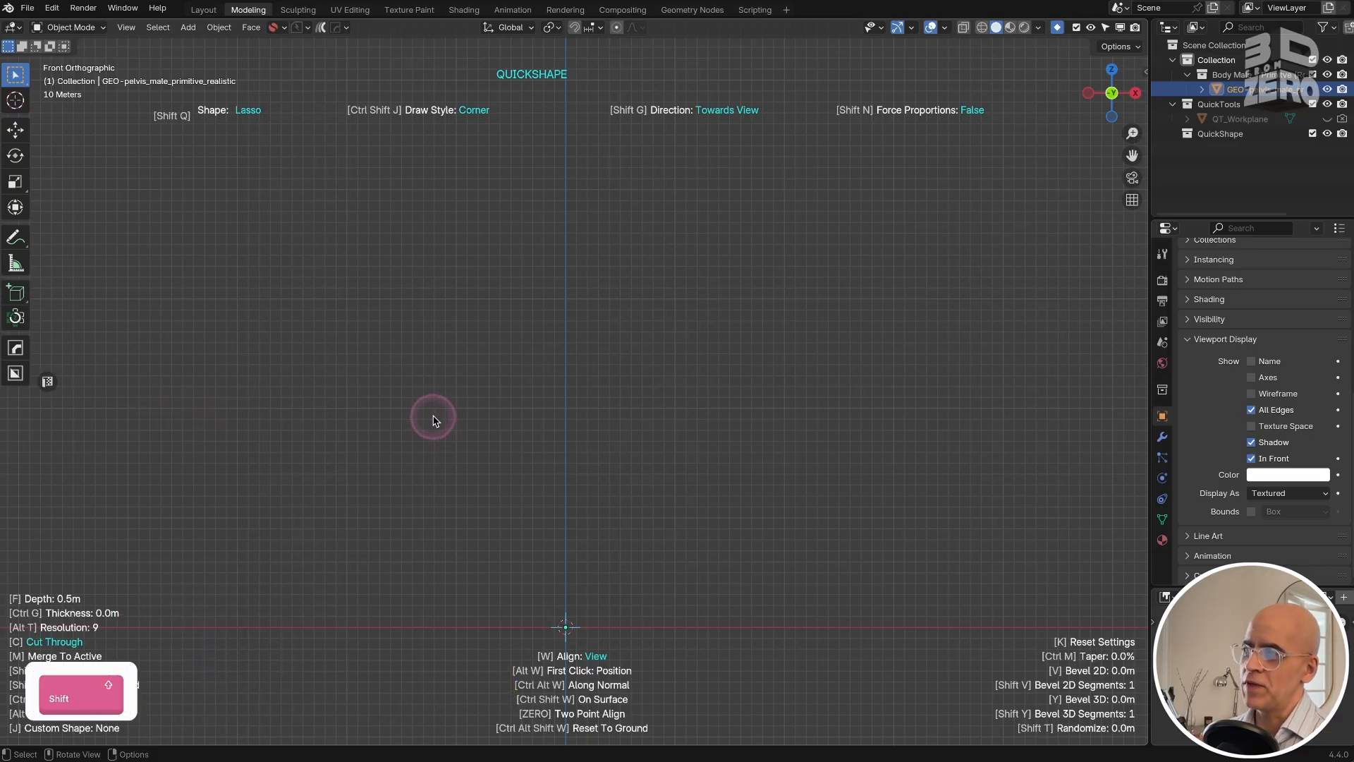
Step: Configure QuickShape with the Ngon shape, Neutral direction and a depth of about 44.6 m
{"action": "key", "text": "shift+g"}
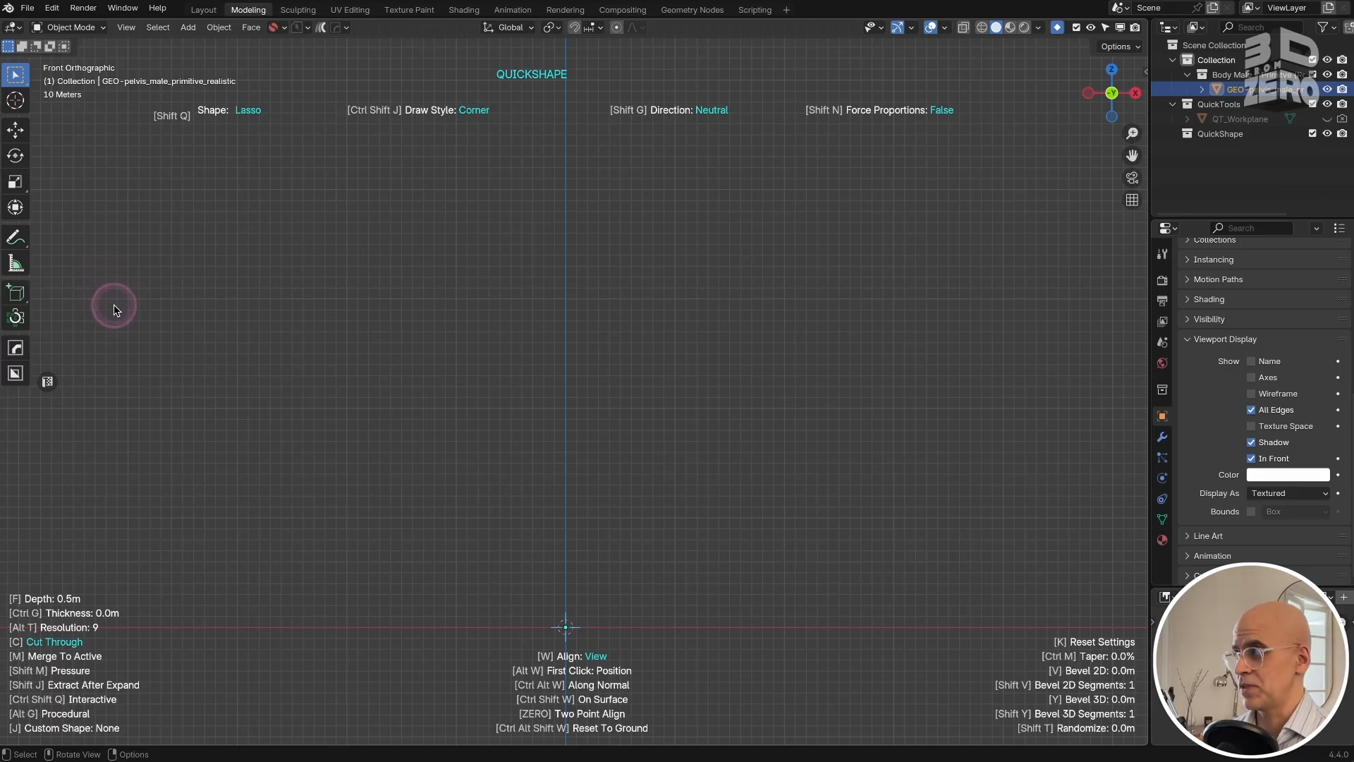
{"action": "key", "text": "f"}
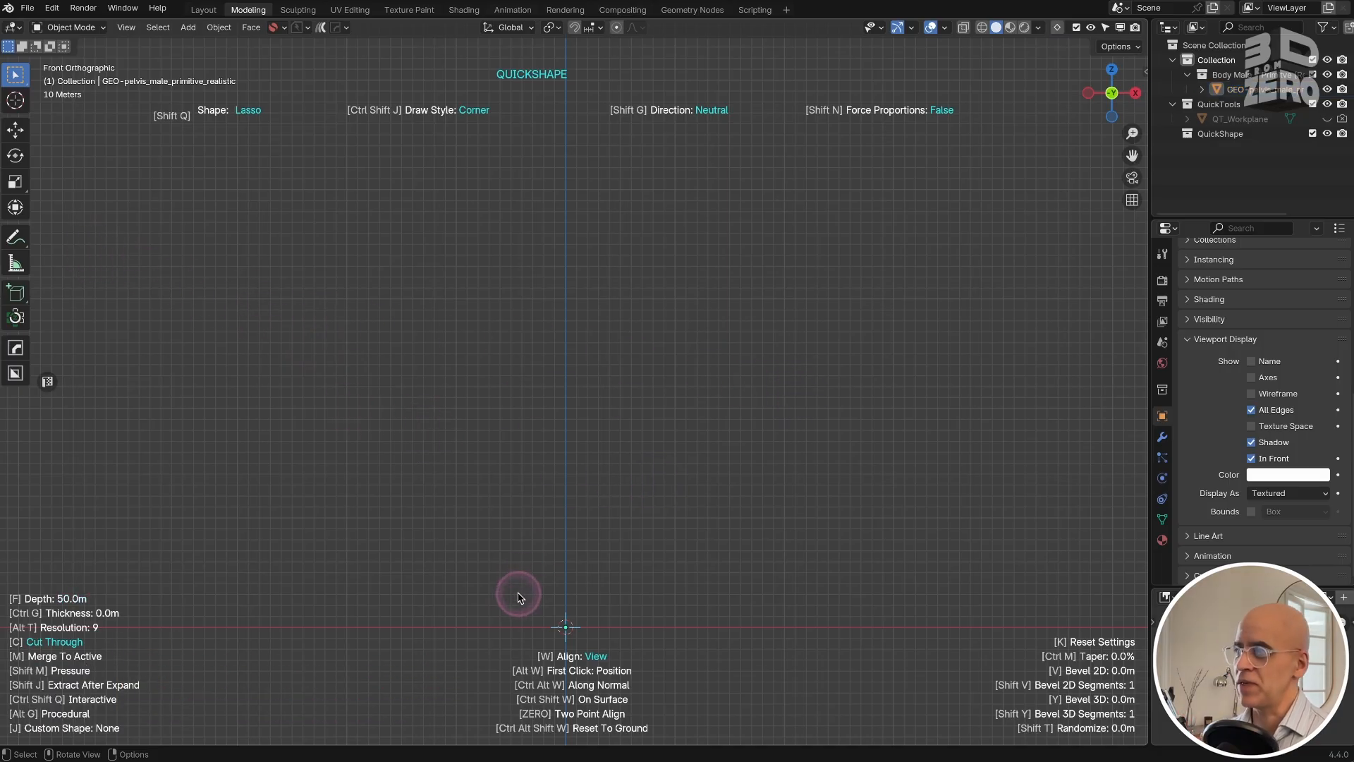
{"action": "mouse_move", "coordinate": [547, 649]}
{"action": "left_mouse_down", "text": "ctrl"}
{"action": "mouse_move", "coordinate": [547, 592]}
{"action": "mouse_move", "coordinate": [326, 742]}
{"action": "mouse_move", "coordinate": [411, 613]}
{"action": "left_mouse_up", "text": "ctrl"}
{"action": "key", "text": "f"}
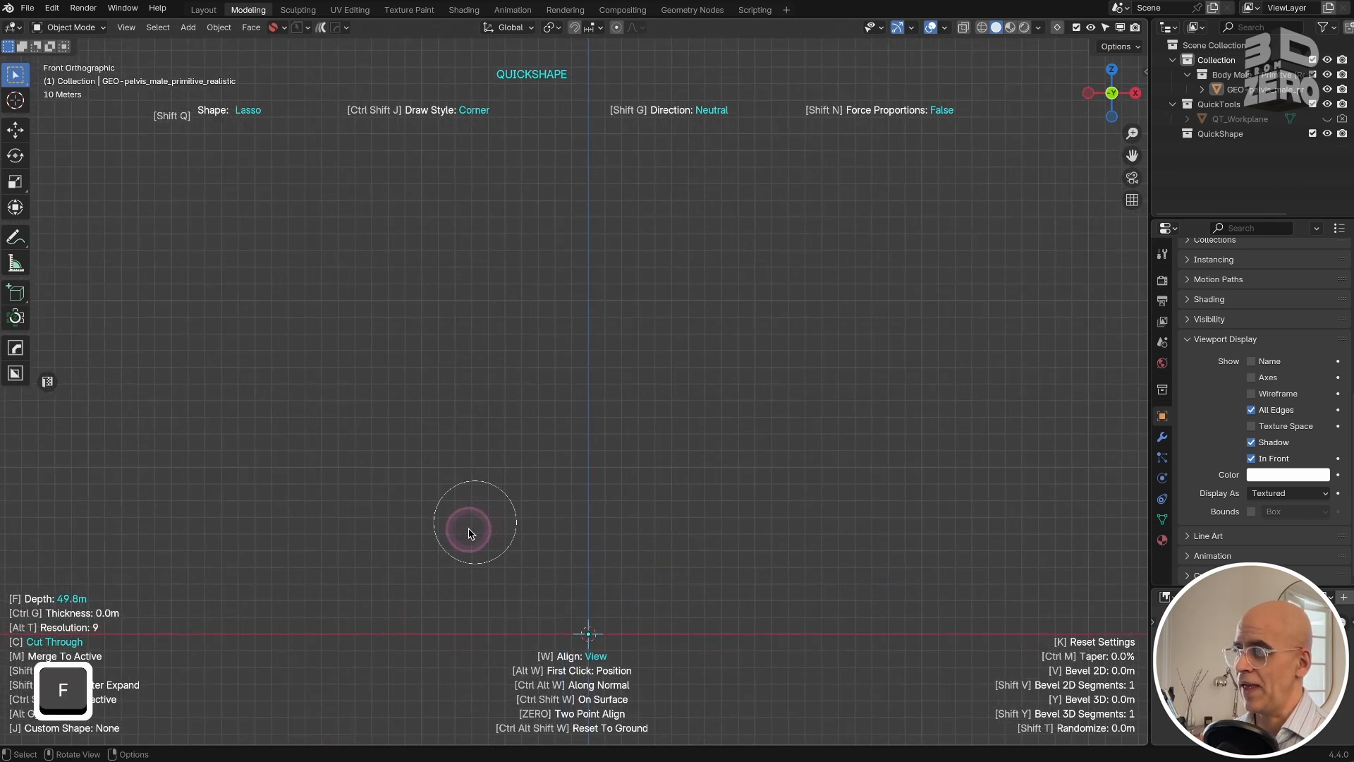
{"action": "key", "text": "Escape"}
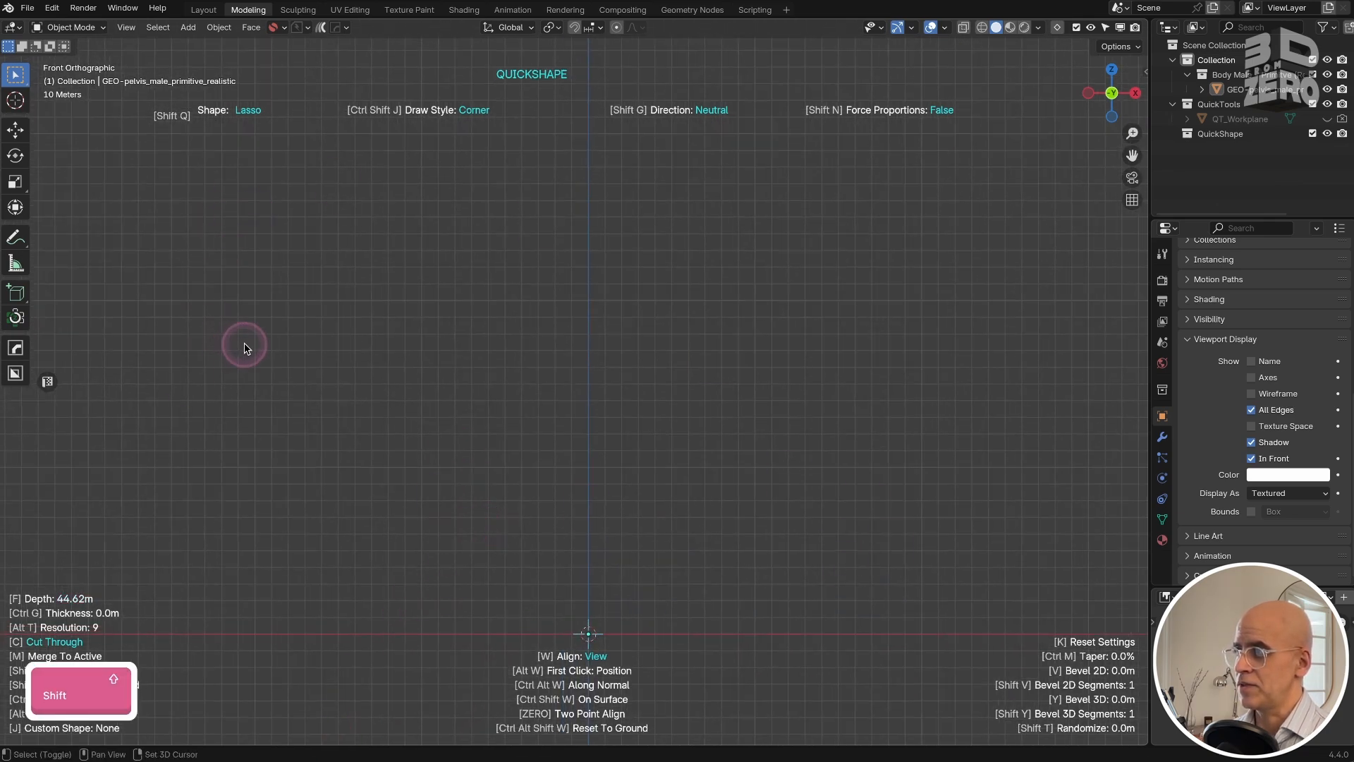
{"action": "key", "text": "shift+q"}
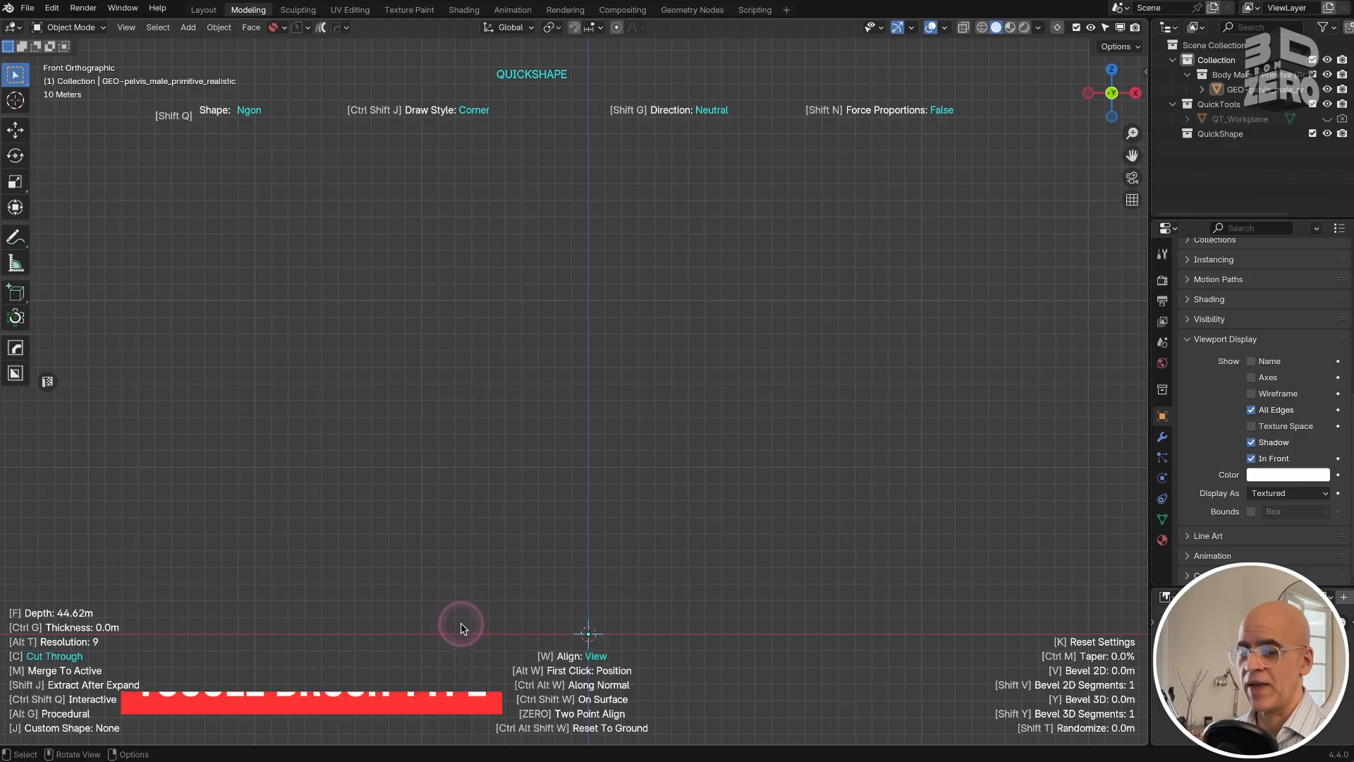
Step: Draw a six-point tower in front view, with a tall narrow shaft and a flared base resting on the ground axis
{"action": "left_click_drag", "start_coordinate": [453, 635], "coordinate": [513, 561]}
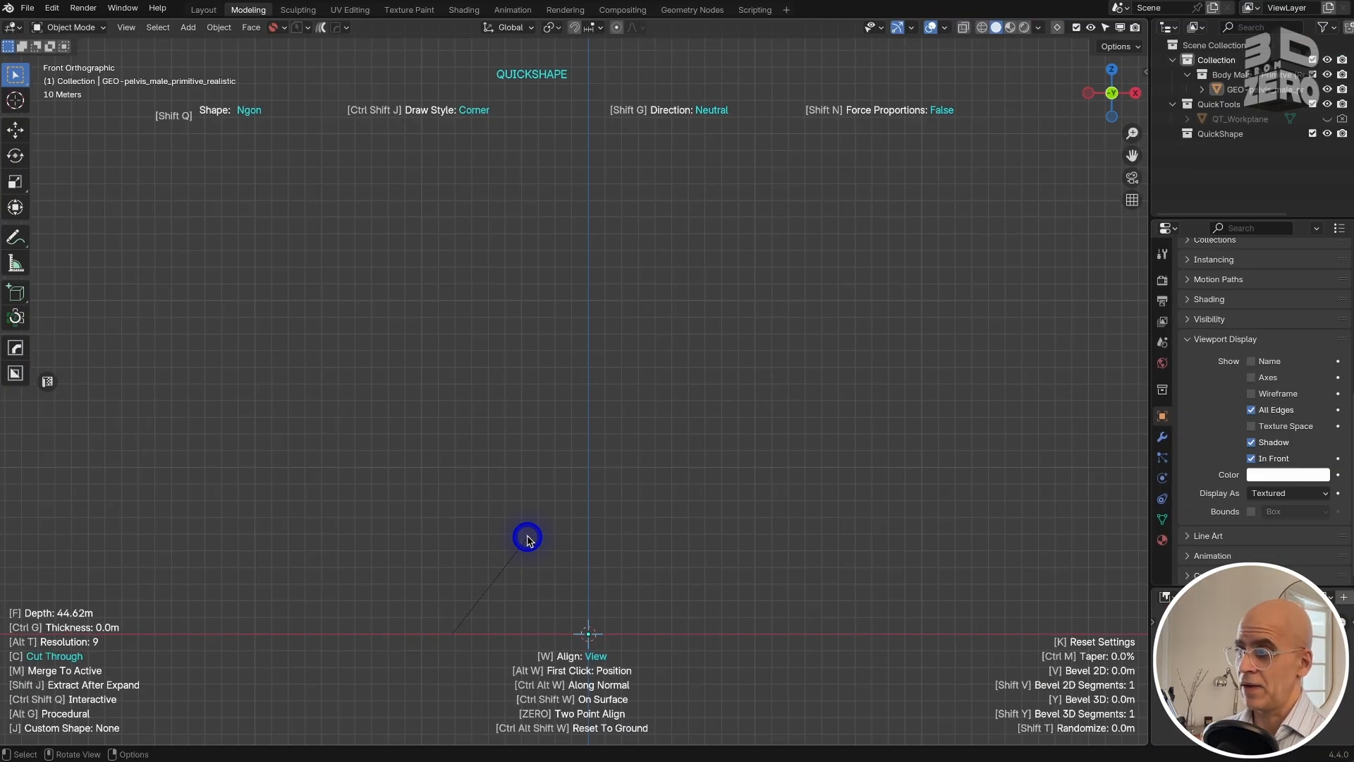
{"action": "left_click", "coordinate": [528, 538]}
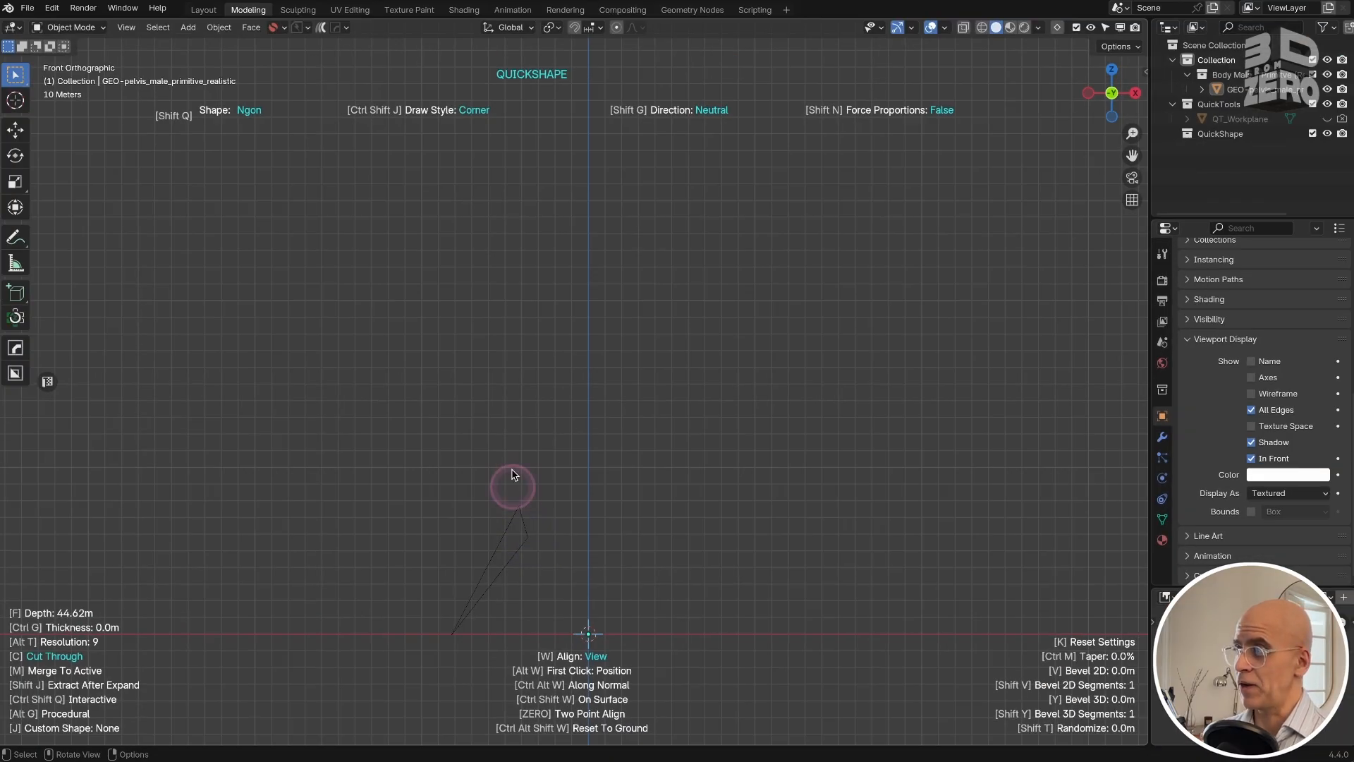
{"action": "left_click", "coordinate": [527, 133]}
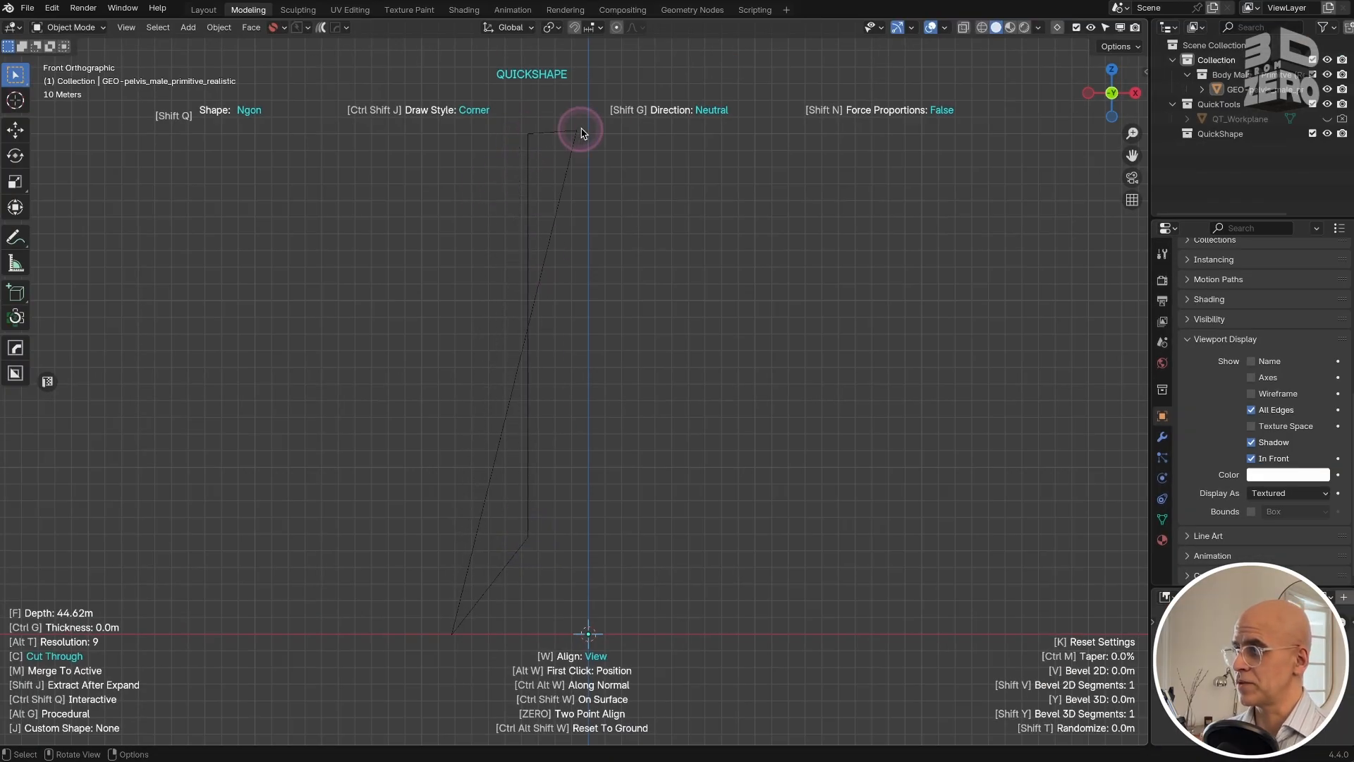
{"action": "left_click", "coordinate": [633, 128]}
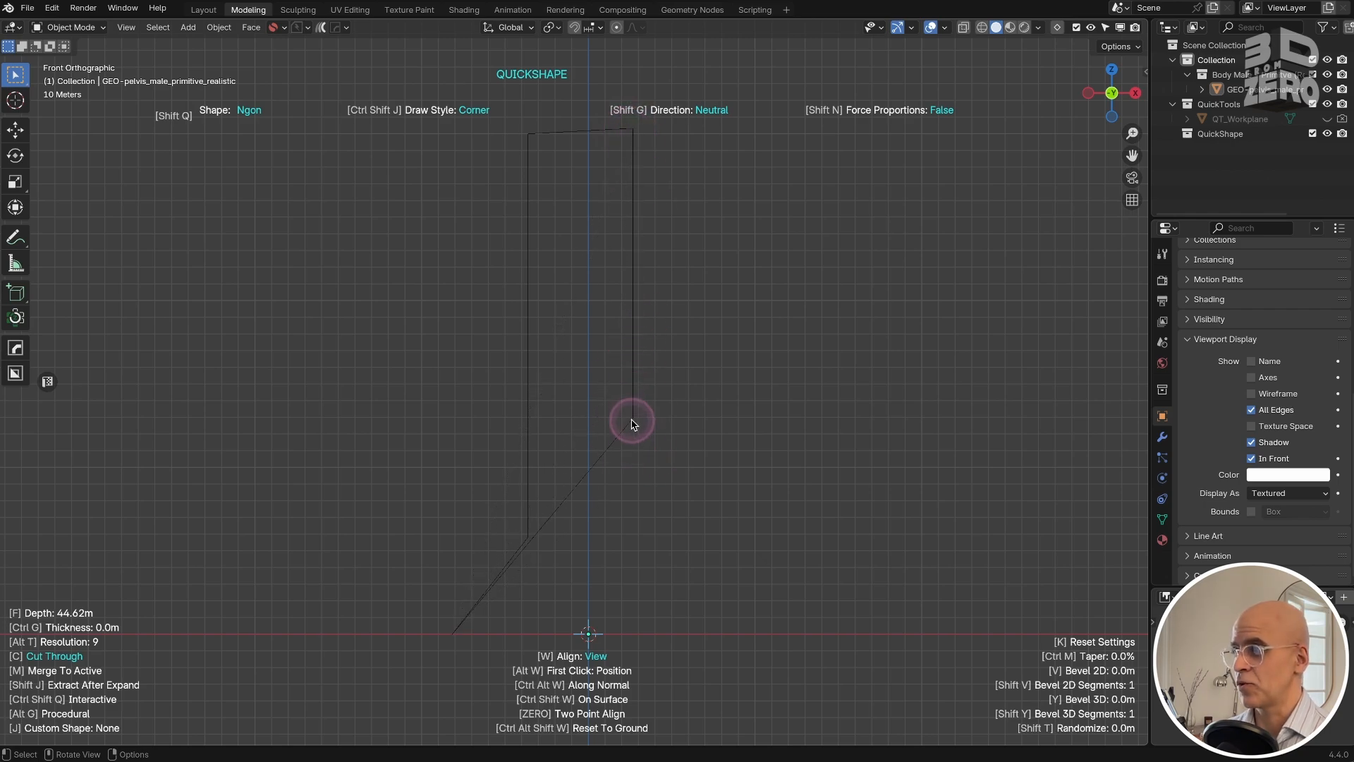
{"action": "left_click", "coordinate": [633, 442]}
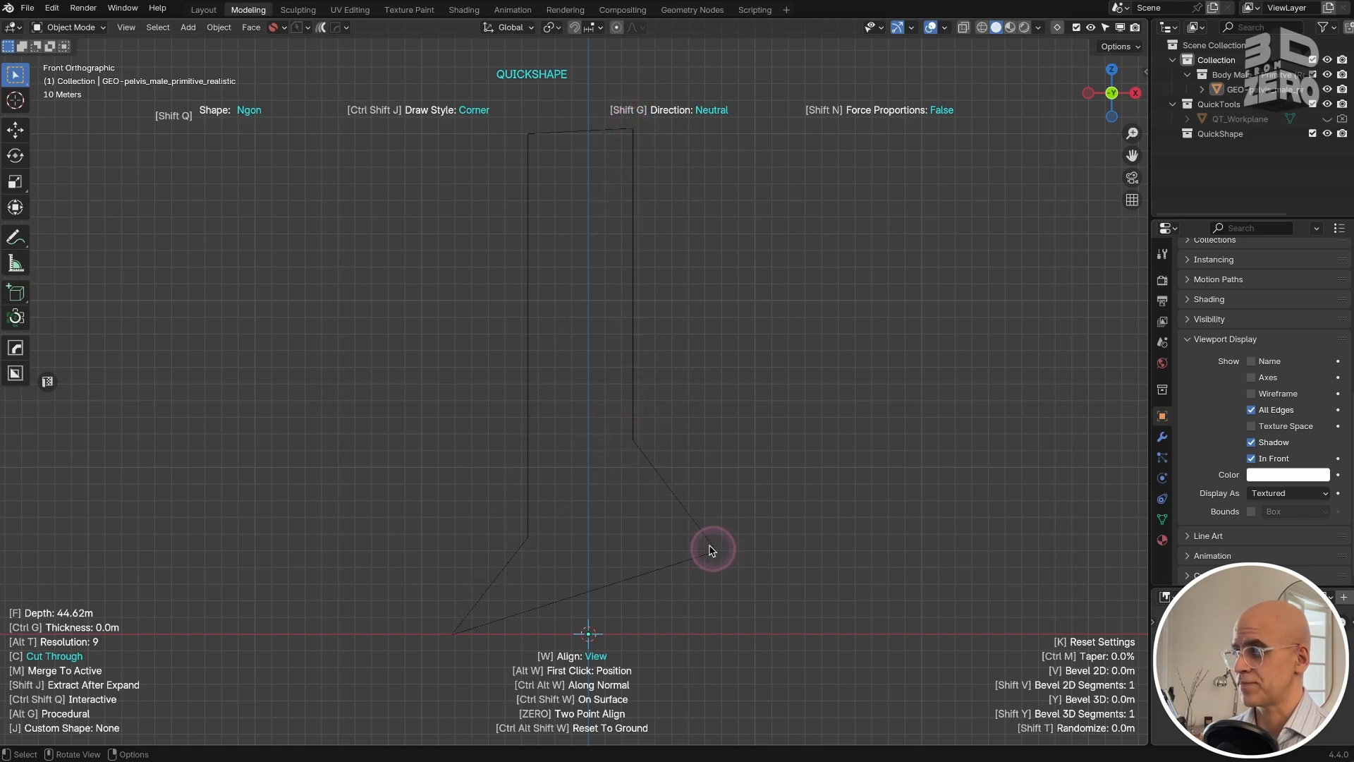
{"action": "left_click", "coordinate": [798, 633]}
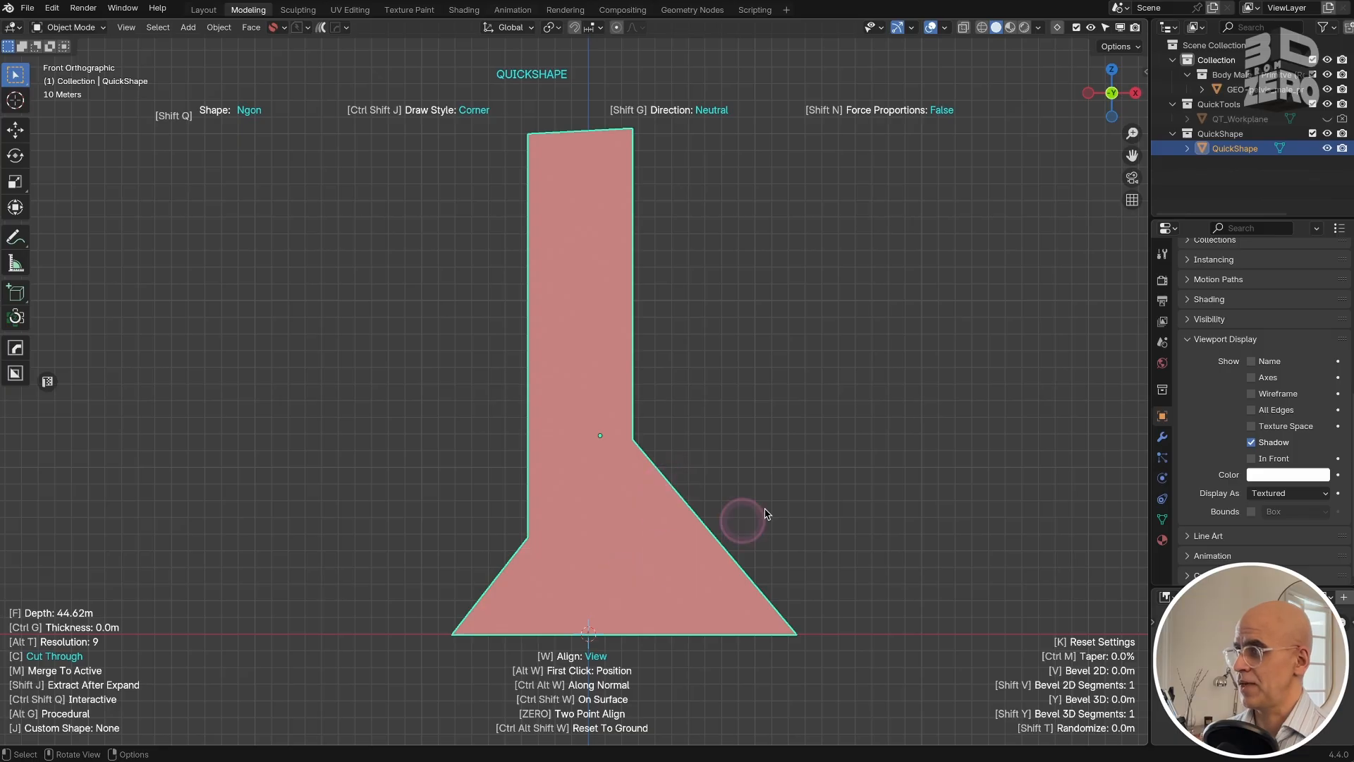
{"action": "middle_click_drag", "start_coordinate": [644, 557], "coordinate": [604, 569]}
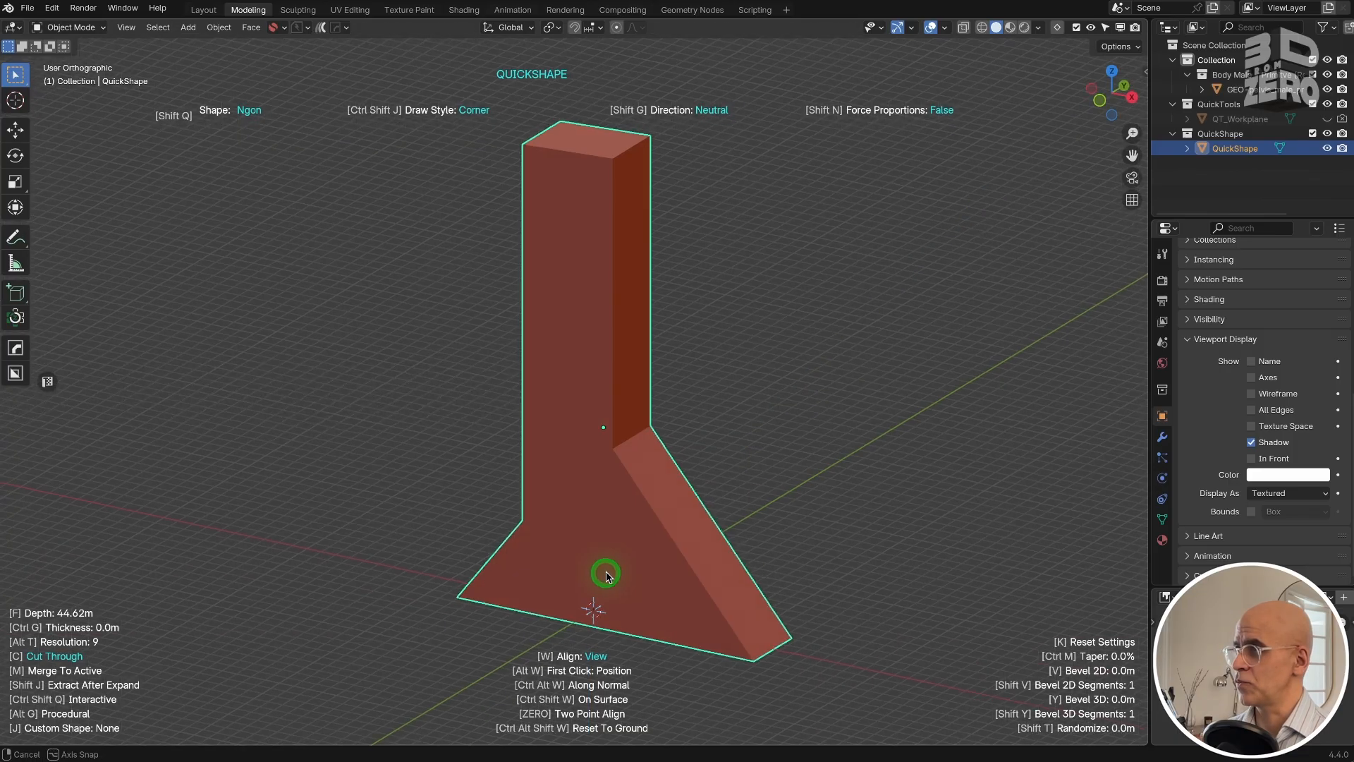
{"action": "key", "text": "KP_1"}
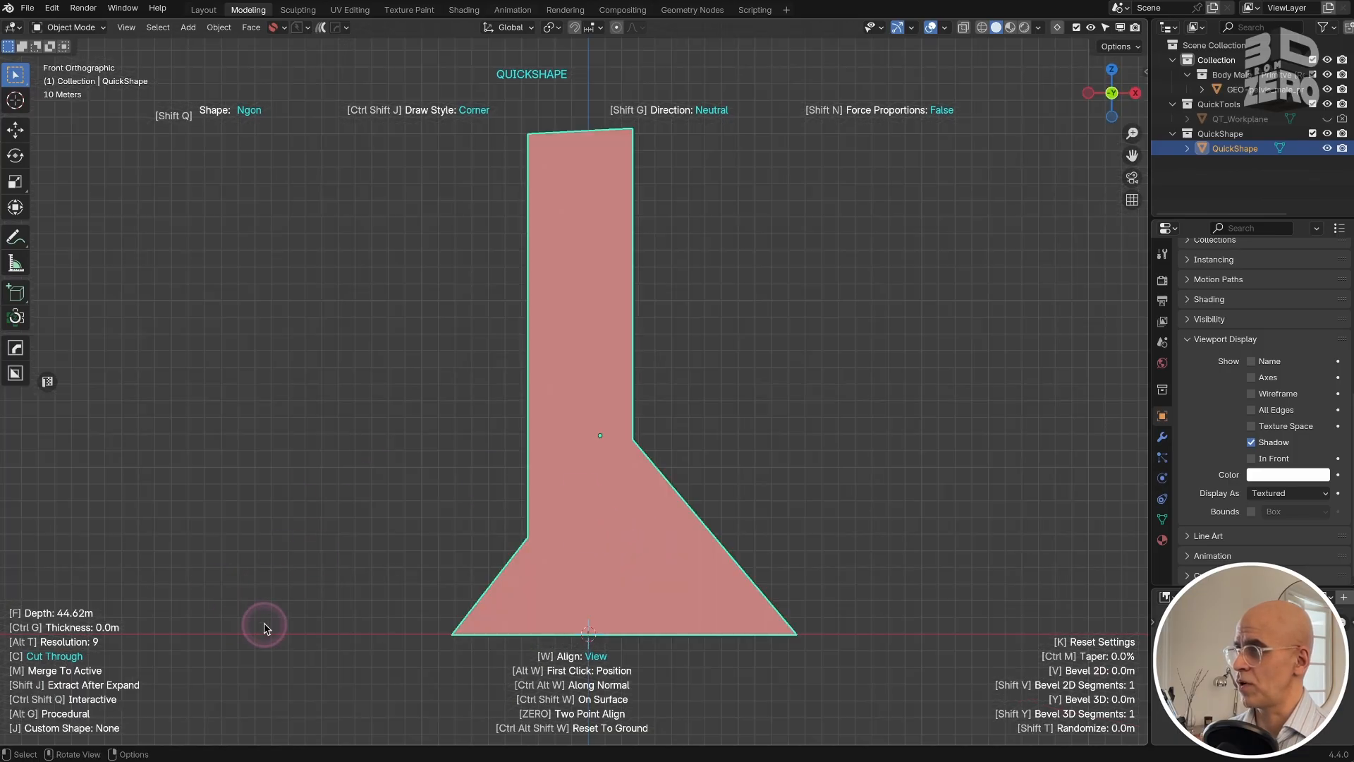
Step: Draw a second, much wider six-point block with flared feet around the tower, its base on the ground axis
{"action": "middle_click_drag", "start_coordinate": [348, 584], "coordinate": [301, 615], "text": "ctrl"}
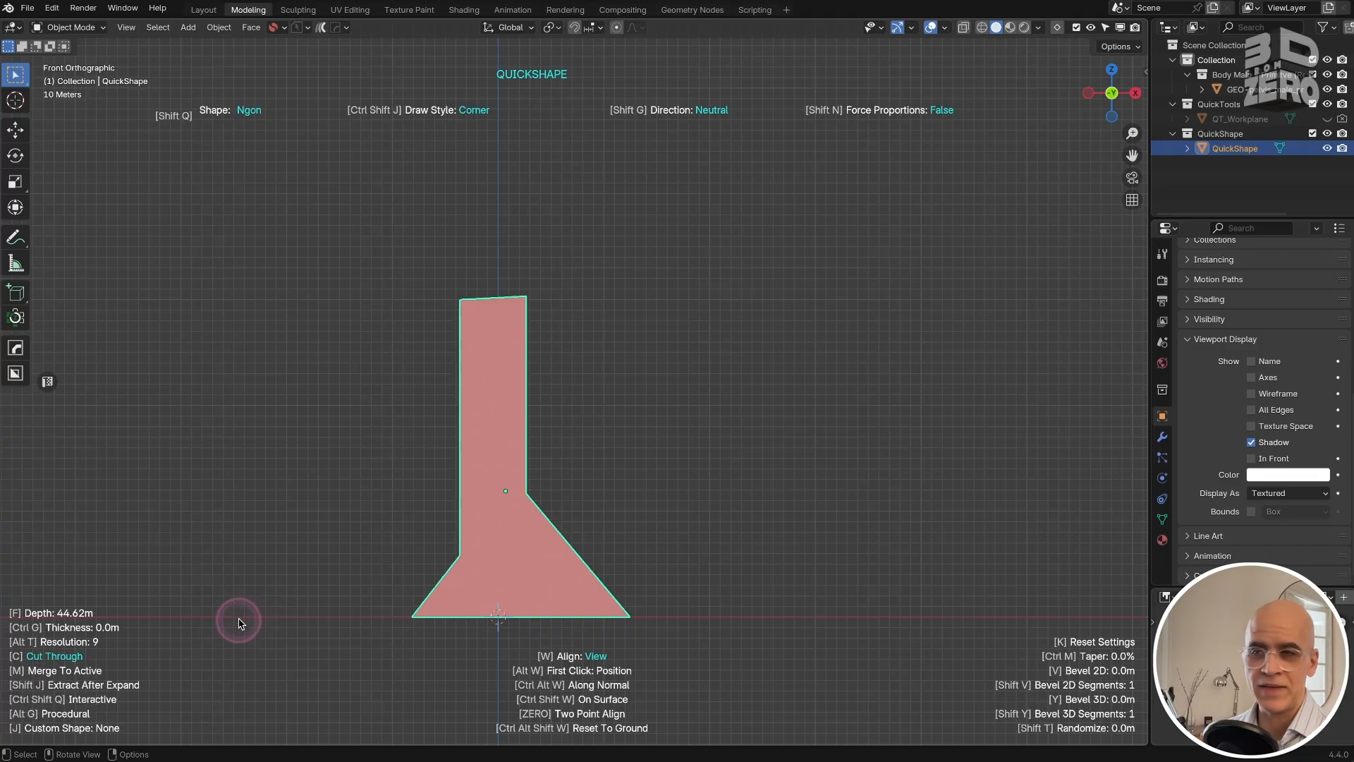
{"action": "left_click", "coordinate": [185, 602]}
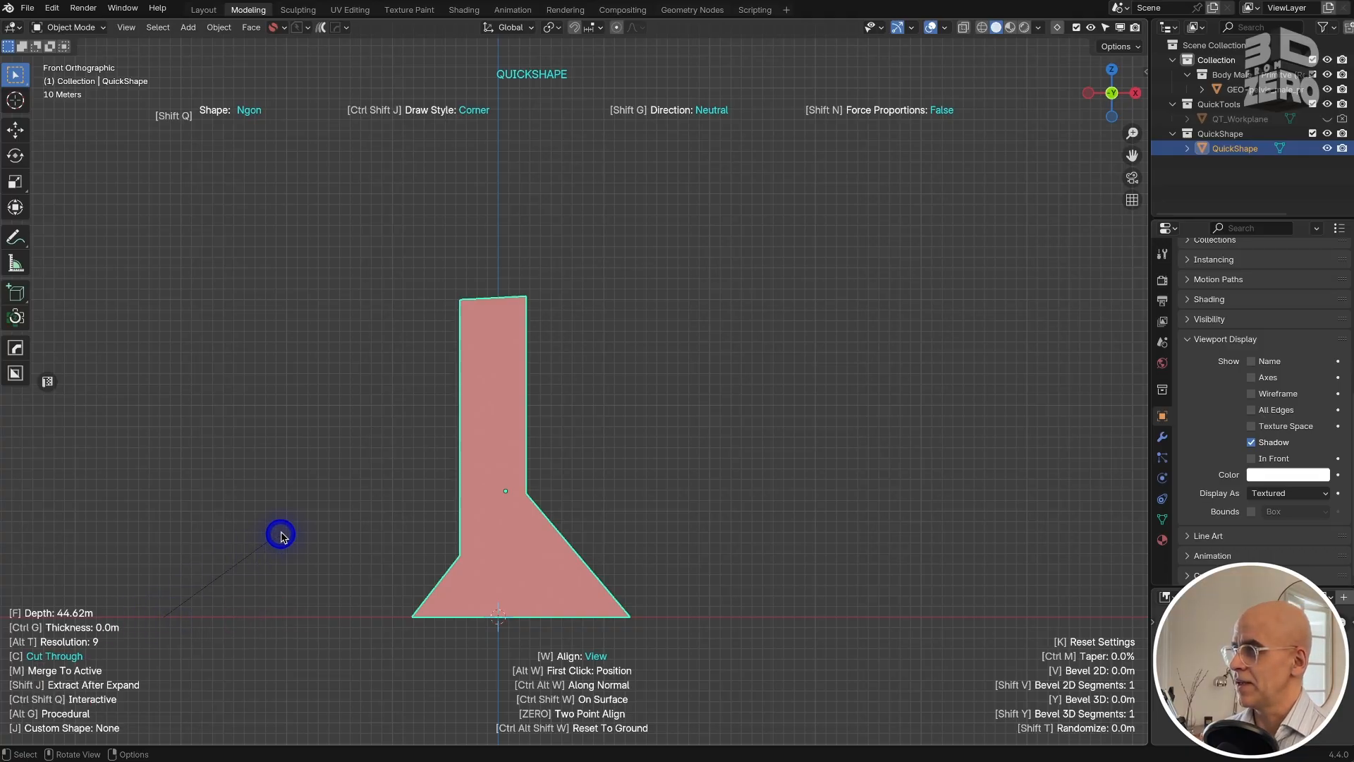
{"action": "left_click", "coordinate": [284, 533]}
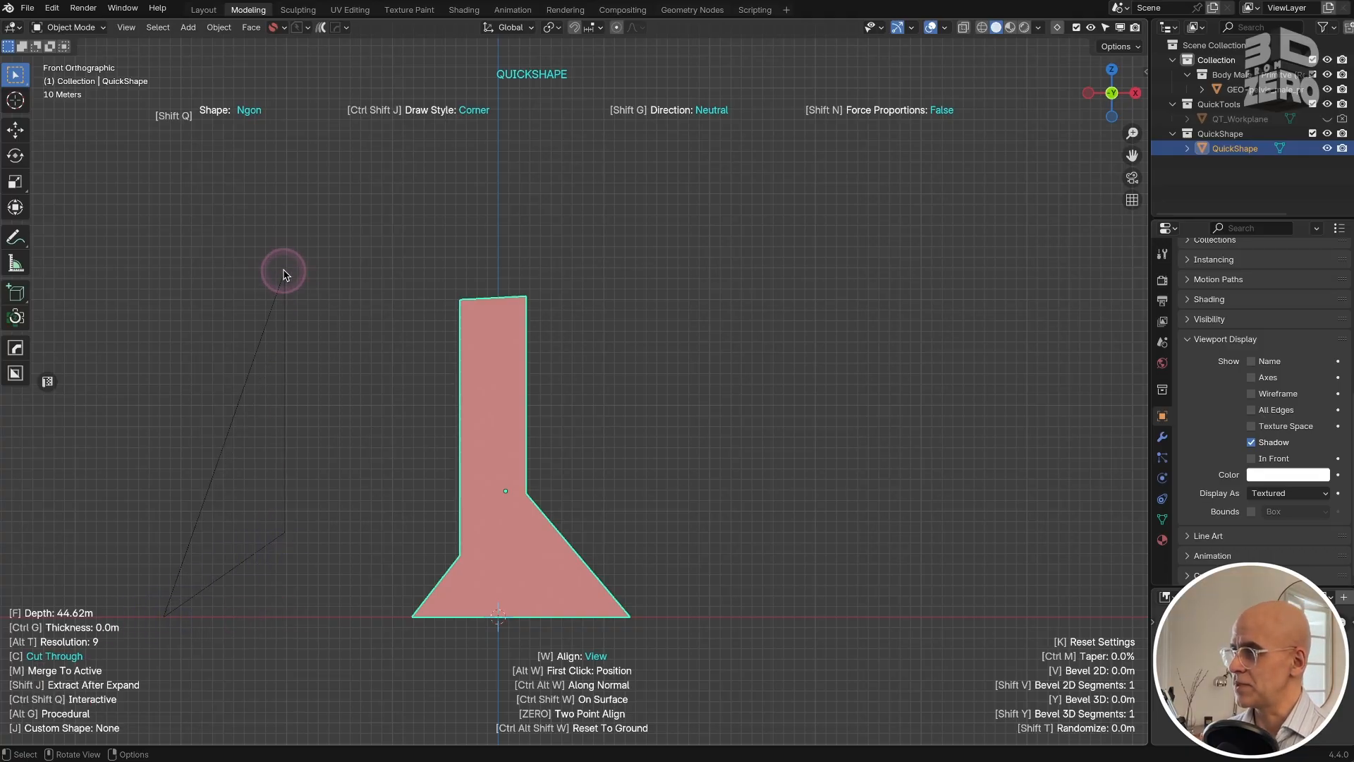
{"action": "left_click", "coordinate": [285, 272]}
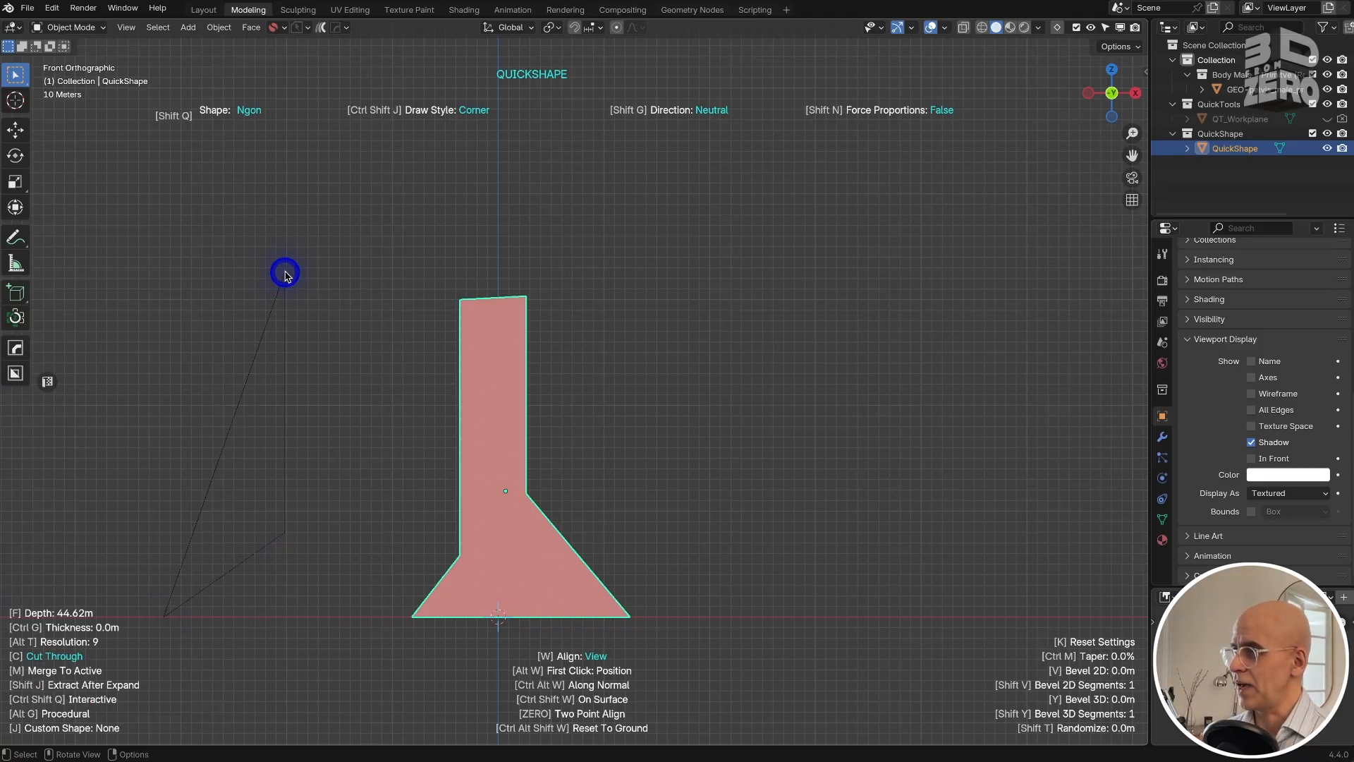
{"action": "left_click", "coordinate": [637, 285]}
{"action": "left_click", "coordinate": [637, 537]}
{"action": "double_click", "coordinate": [721, 617]}
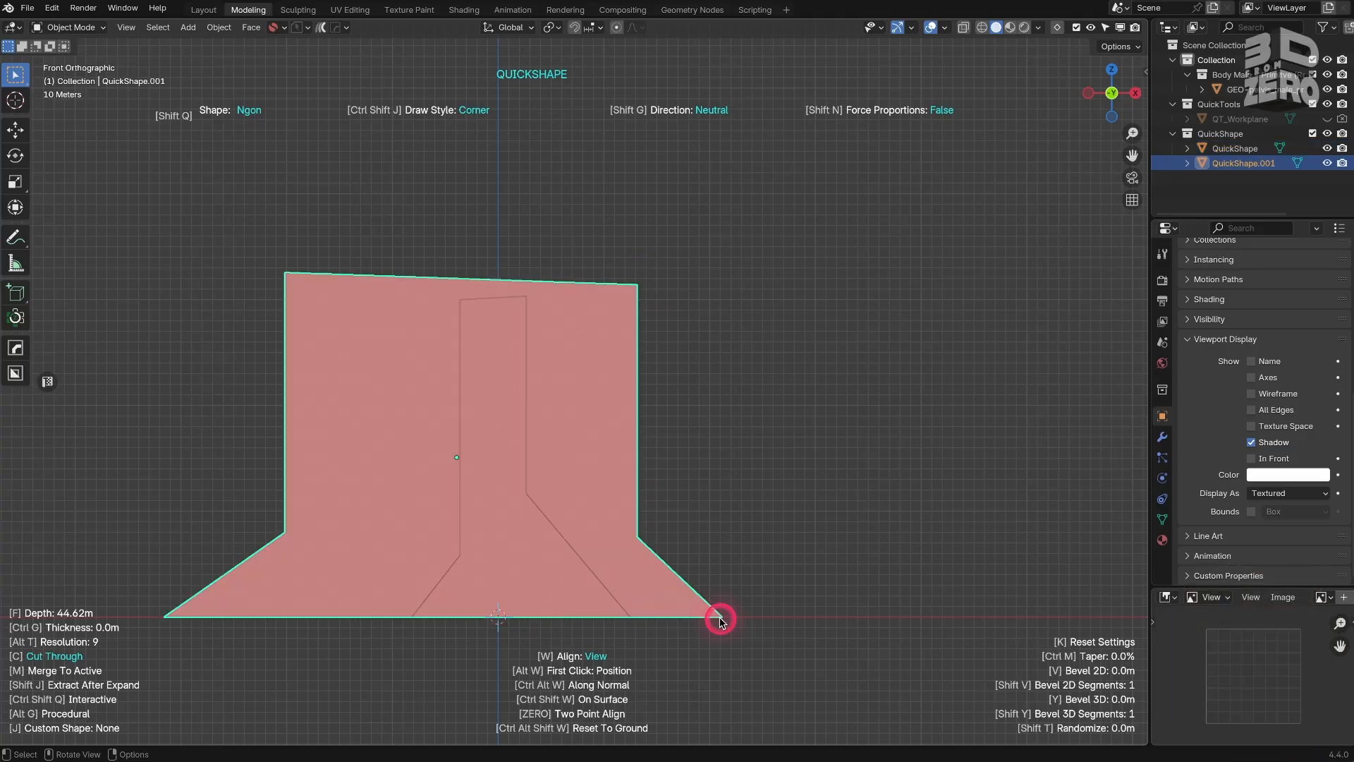
Step: Draw two more blocks with flared feet along the ground axis, on either side of the existing shapes
{"action": "left_click", "coordinate": [750, 637]}
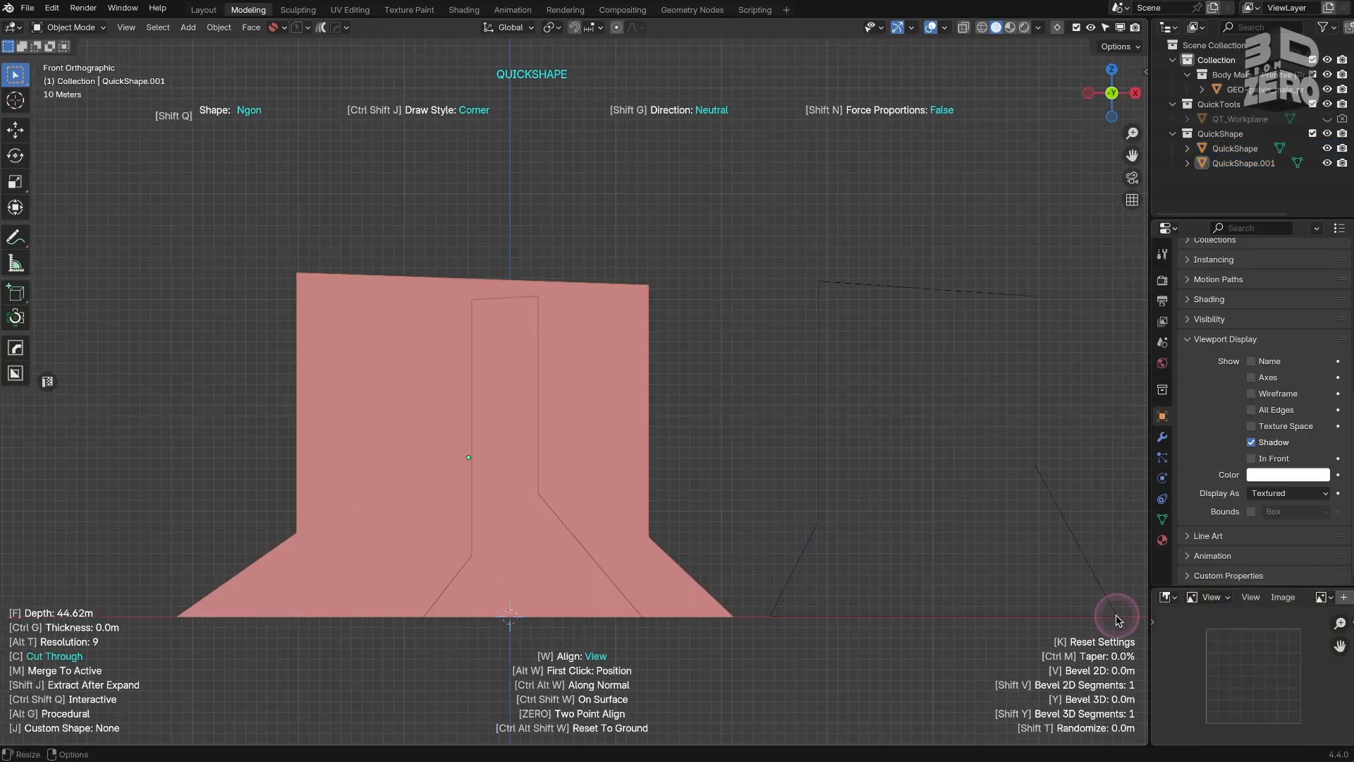
{"action": "double_click", "coordinate": [1116, 619]}
{"action": "left_click", "coordinate": [187, 181]}
{"action": "left_click", "coordinate": [347, 176]}
{"action": "double_click", "coordinate": [347, 553]}
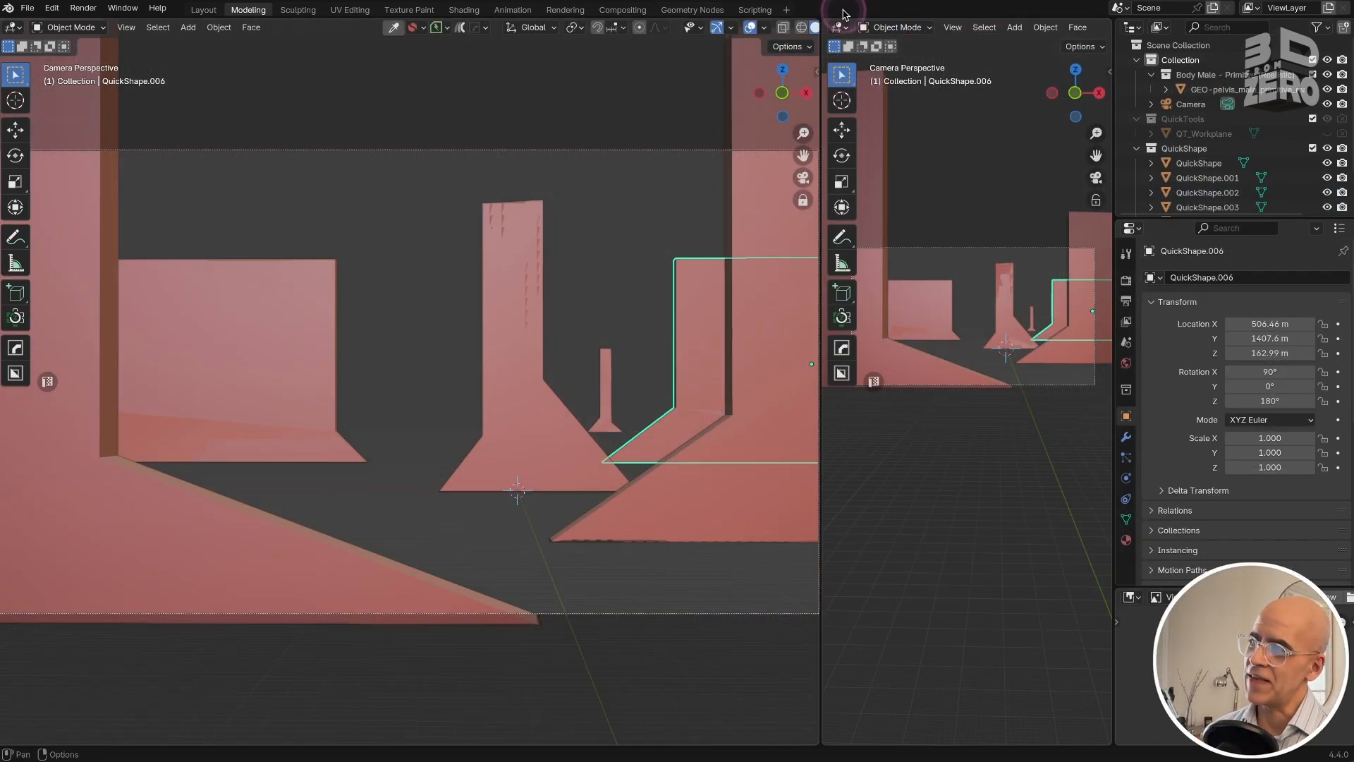
Step: Join the two 3D viewports into one and hide every drawn shape except the central tower
{"action": "left_click_drag", "start_coordinate": [811, 24], "coordinate": [835, 30]}
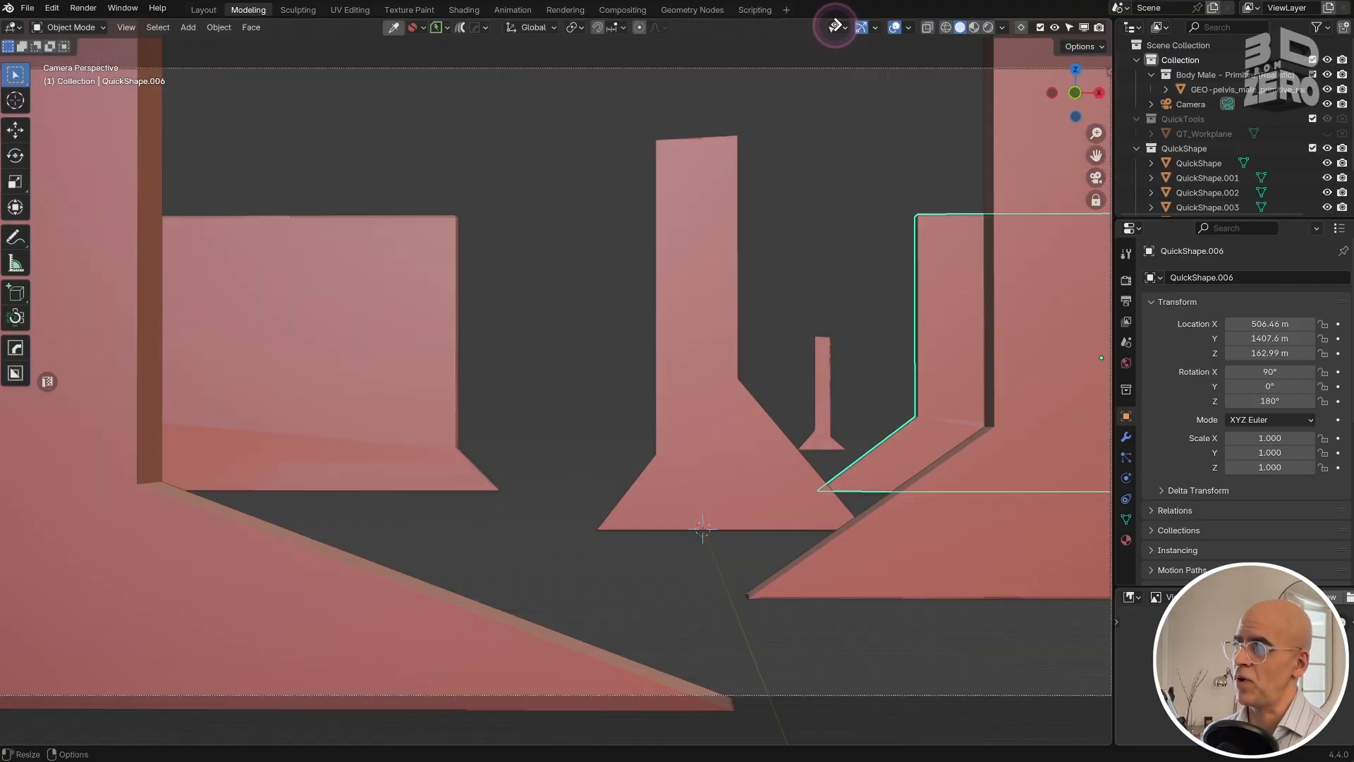
{"action": "left_click", "coordinate": [892, 521], "text": "shift"}
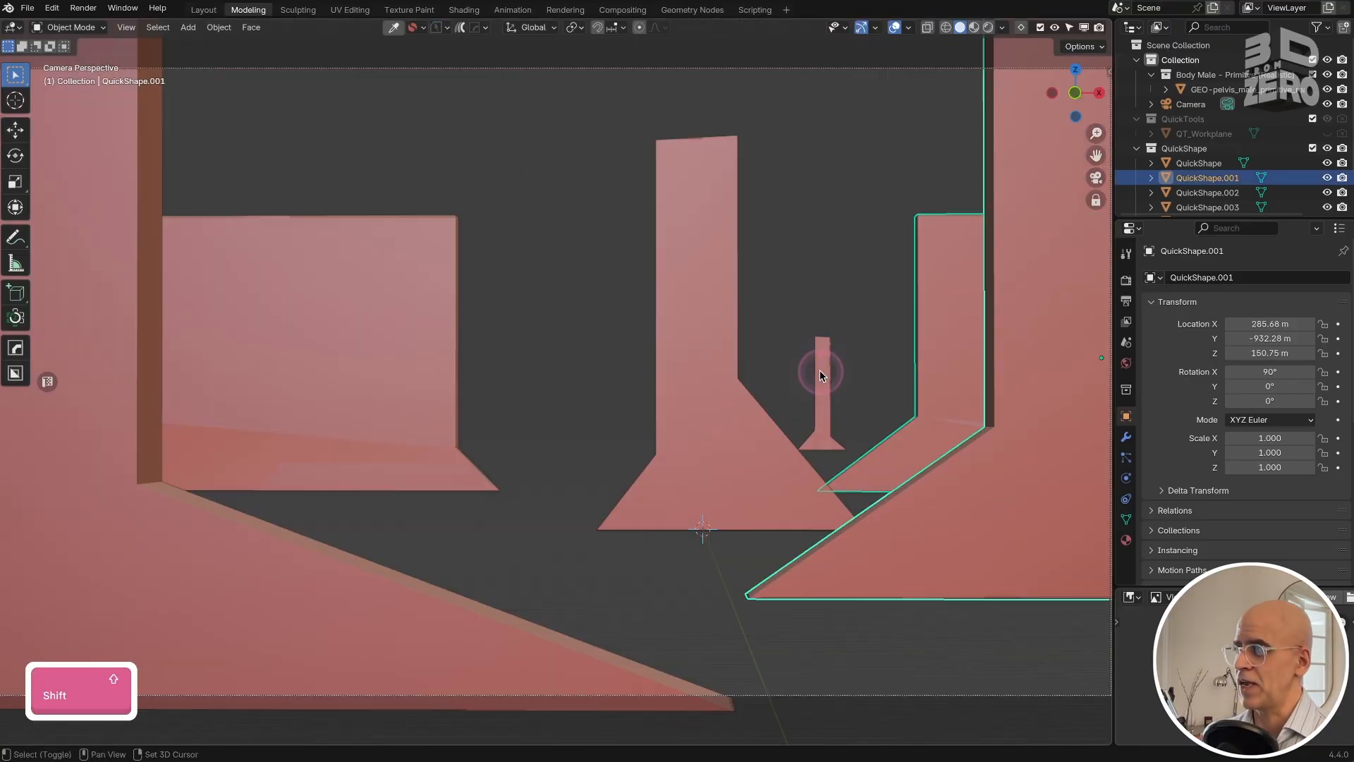
{"action": "left_click", "coordinate": [816, 378], "text": "shift"}
{"action": "left_click", "coordinate": [422, 363], "text": "shift"}
{"action": "left_click", "coordinate": [254, 601], "text": "shift"}
{"action": "key", "text": "h"}
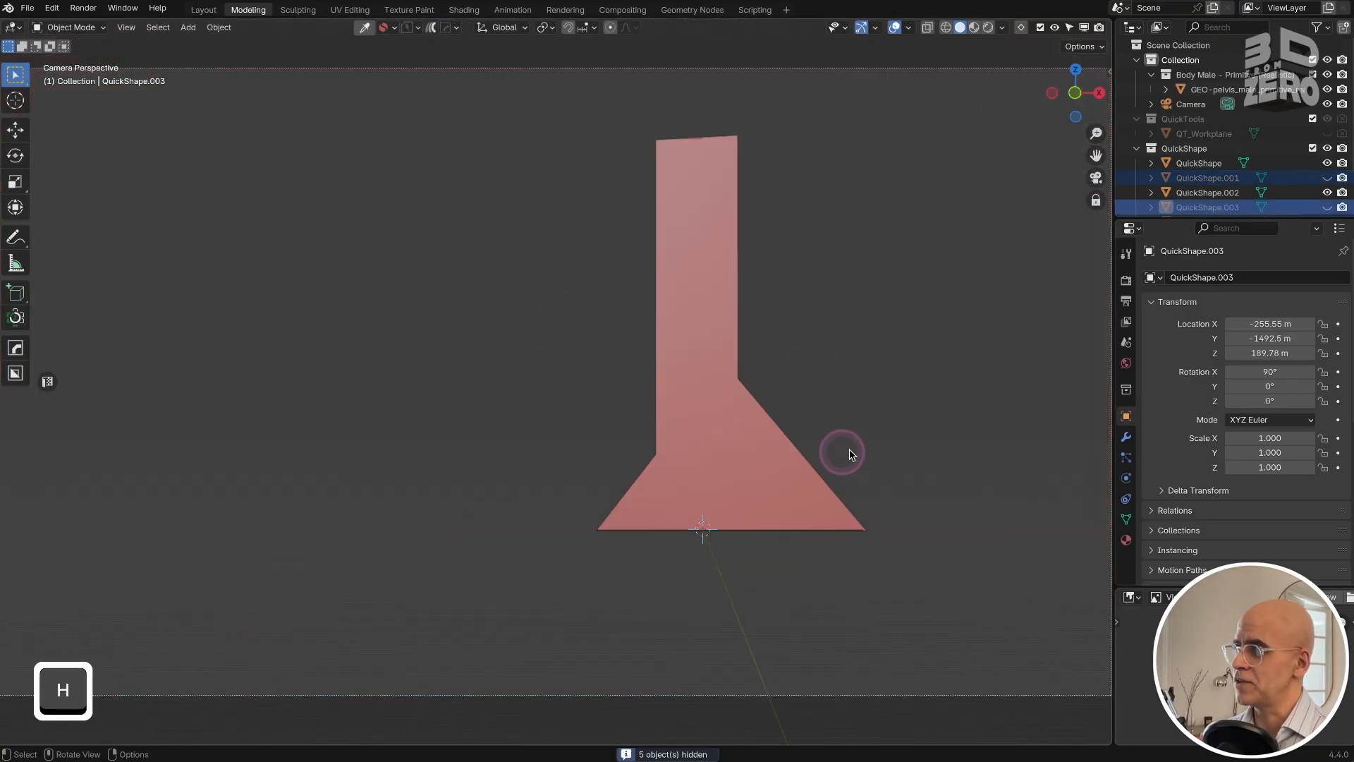
{"action": "key", "text": "KP_0"}
{"action": "left_click", "coordinate": [423, 613]}
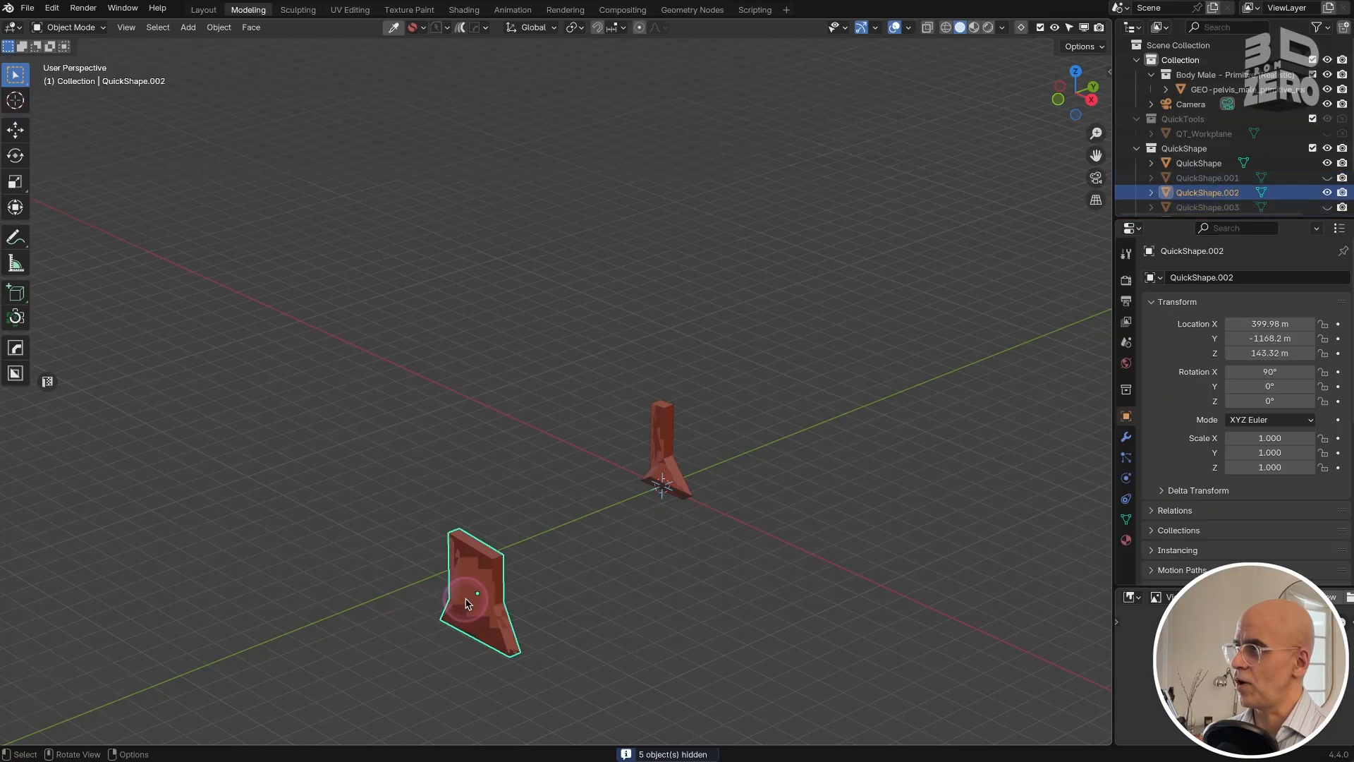
{"action": "key", "text": "h"}
Step: Frame the tower in orthographic view and set the viewport shading to Studio lighting with Cavity and Random color
{"action": "left_click", "coordinate": [667, 459]}
{"action": "key", "text": "KP_Decimal"}
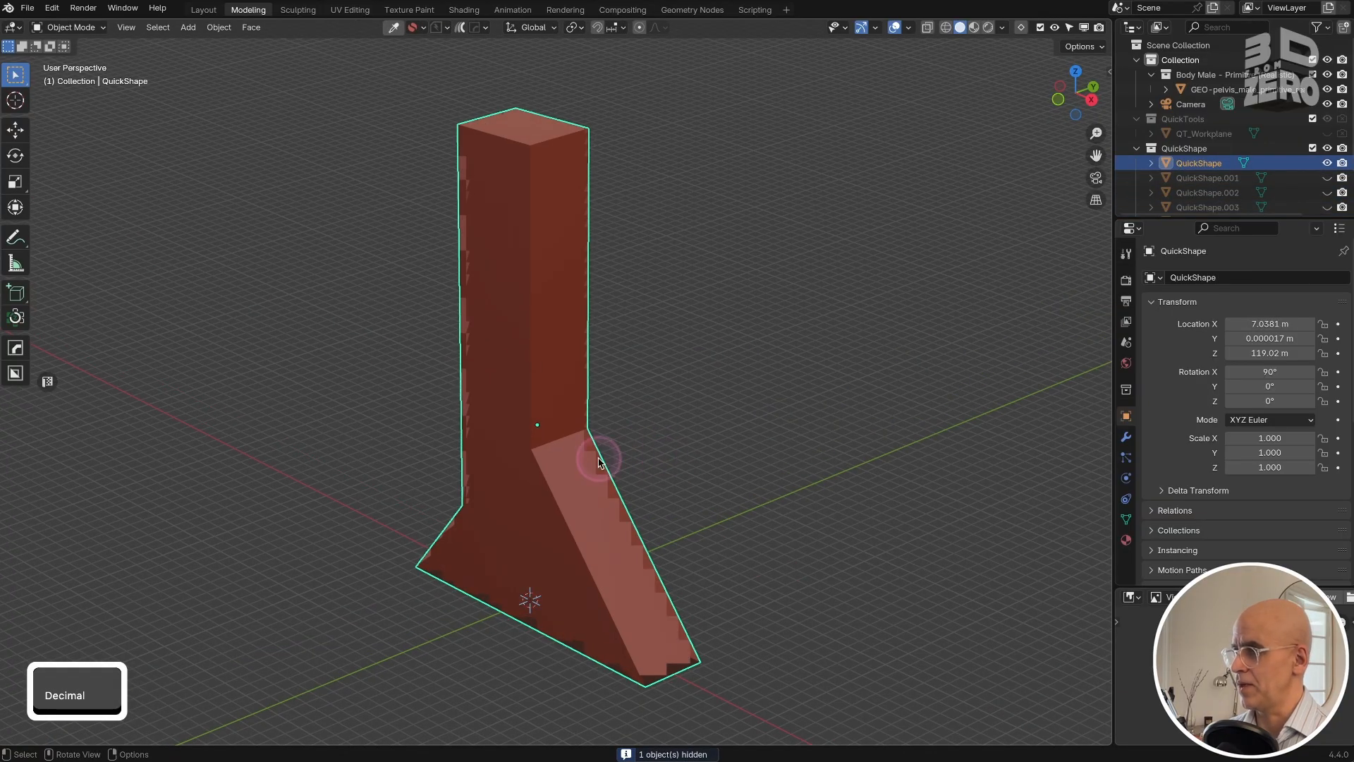
{"action": "key", "text": "KP_5"}
{"action": "middle_click_drag", "start_coordinate": [574, 475], "coordinate": [604, 462]}
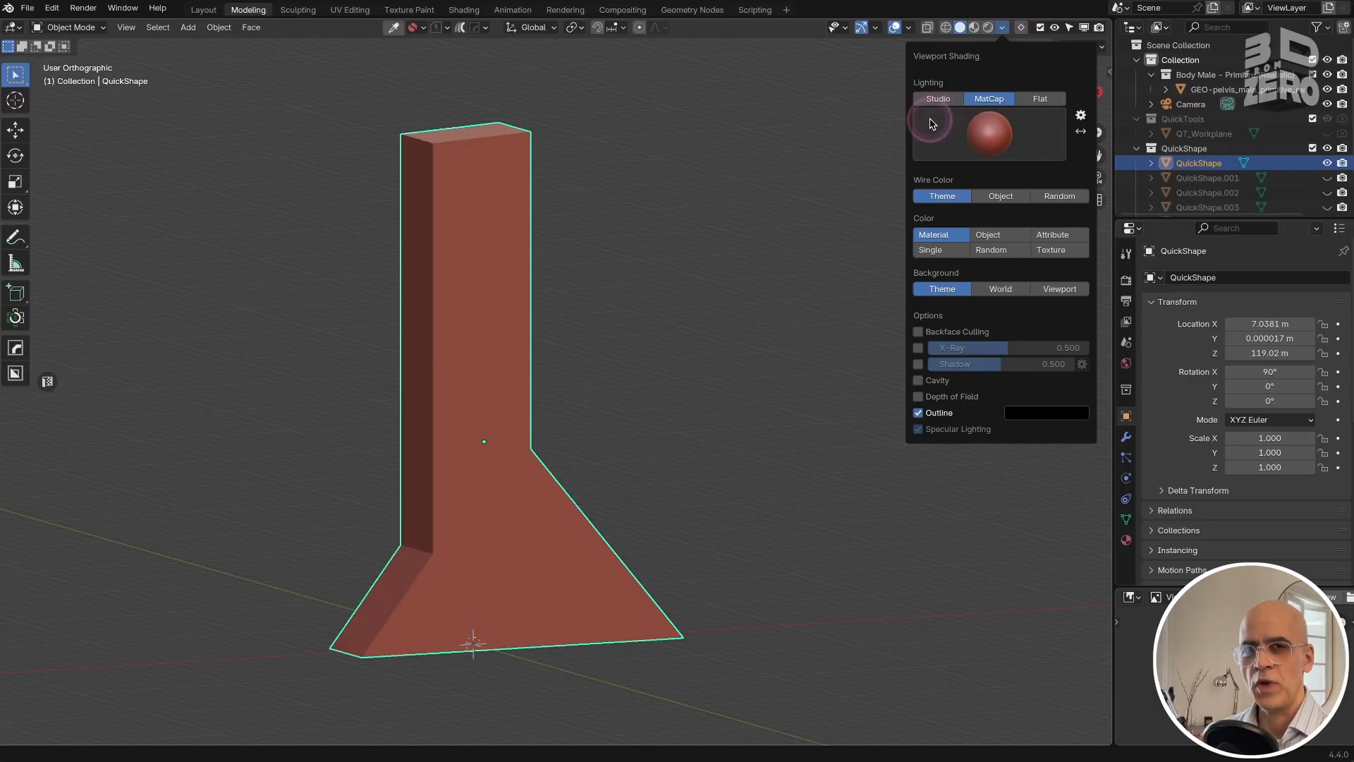
{"action": "left_click", "coordinate": [937, 99]}
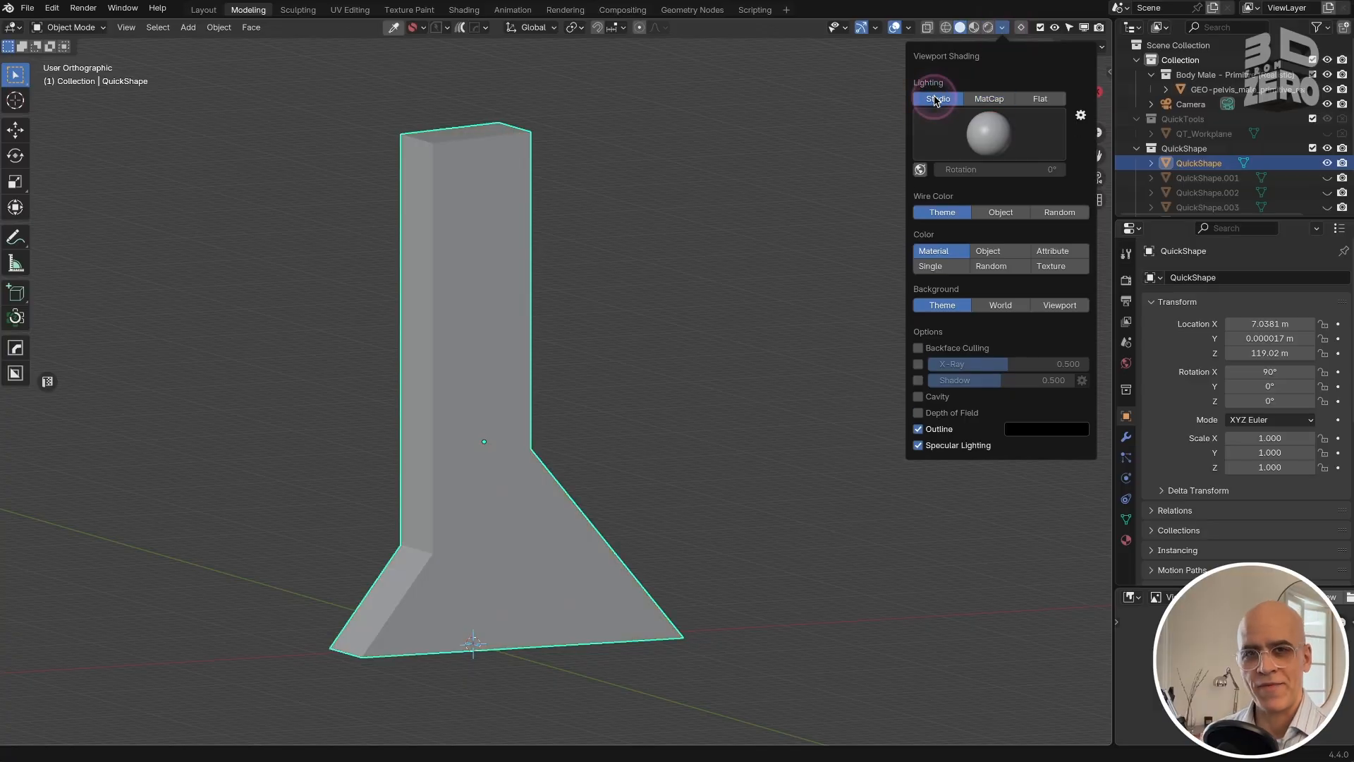
{"action": "left_click", "coordinate": [1003, 28]}
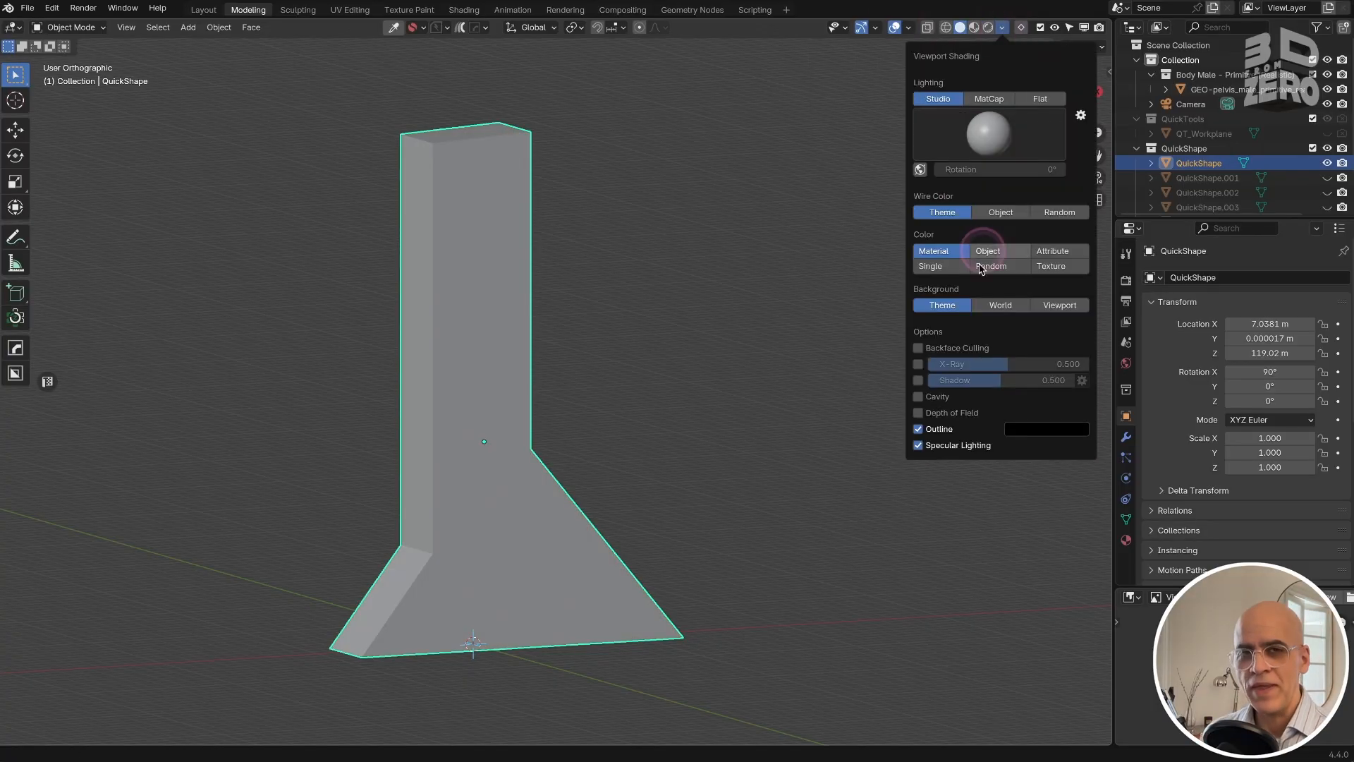
{"action": "left_click", "coordinate": [918, 396]}
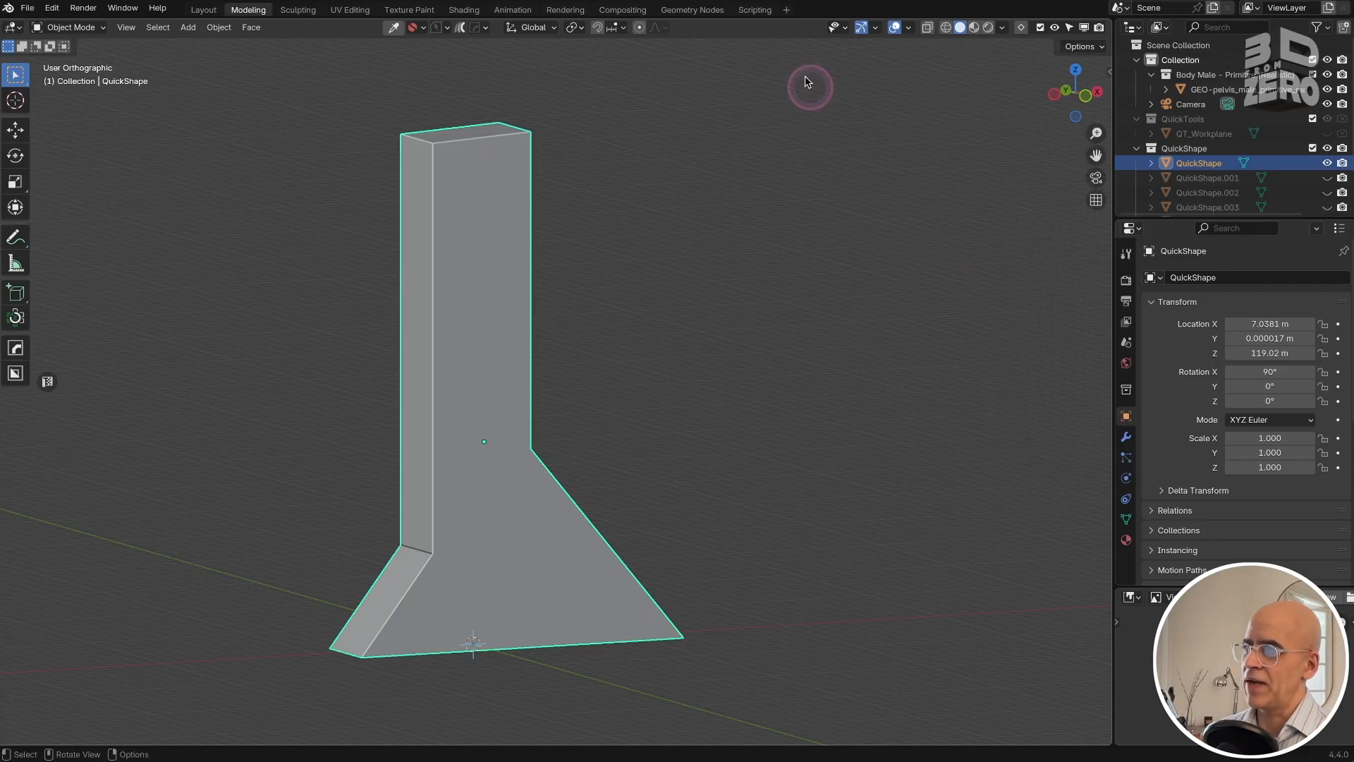
{"action": "scroll", "coordinate": [604, 404], "scroll_direction": "down", "scroll_amount": 3}
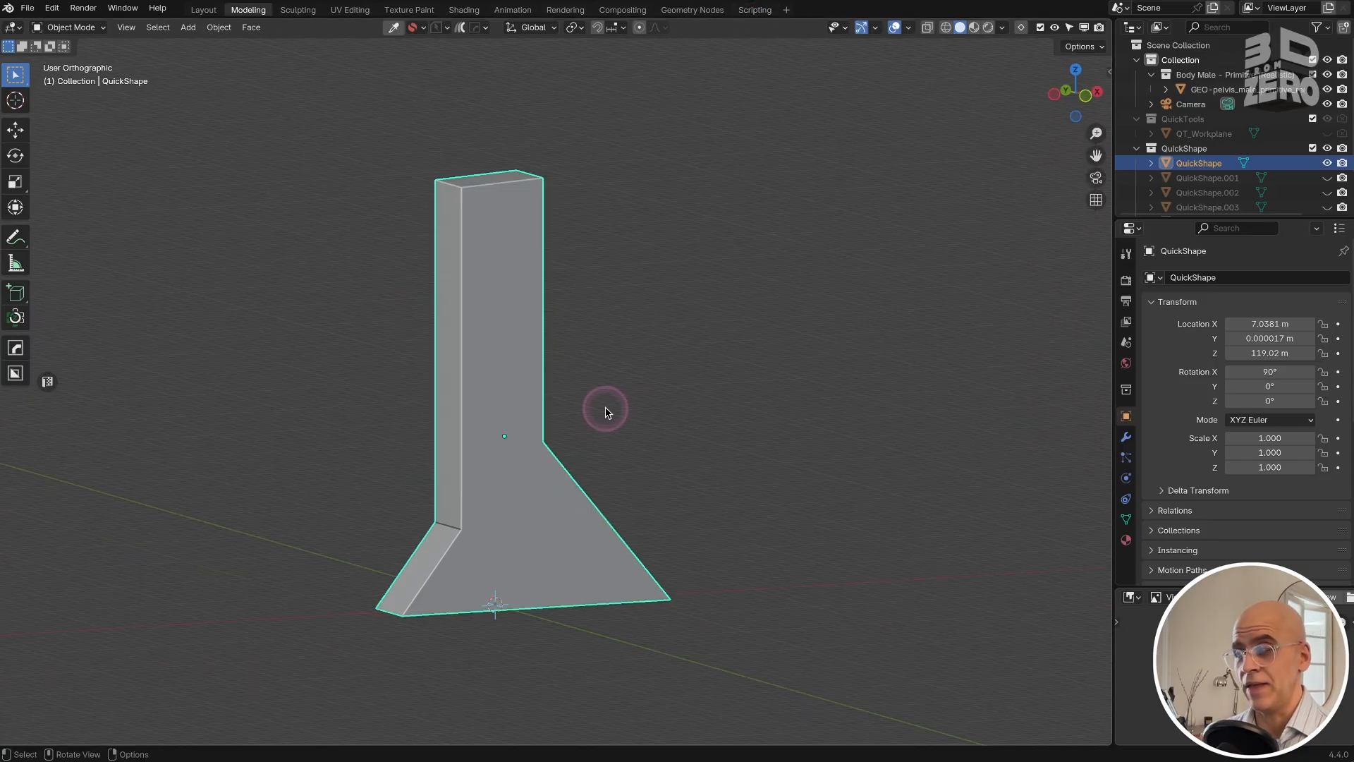
{"action": "left_click", "coordinate": [1004, 28]}
{"action": "left_click", "coordinate": [990, 268]}
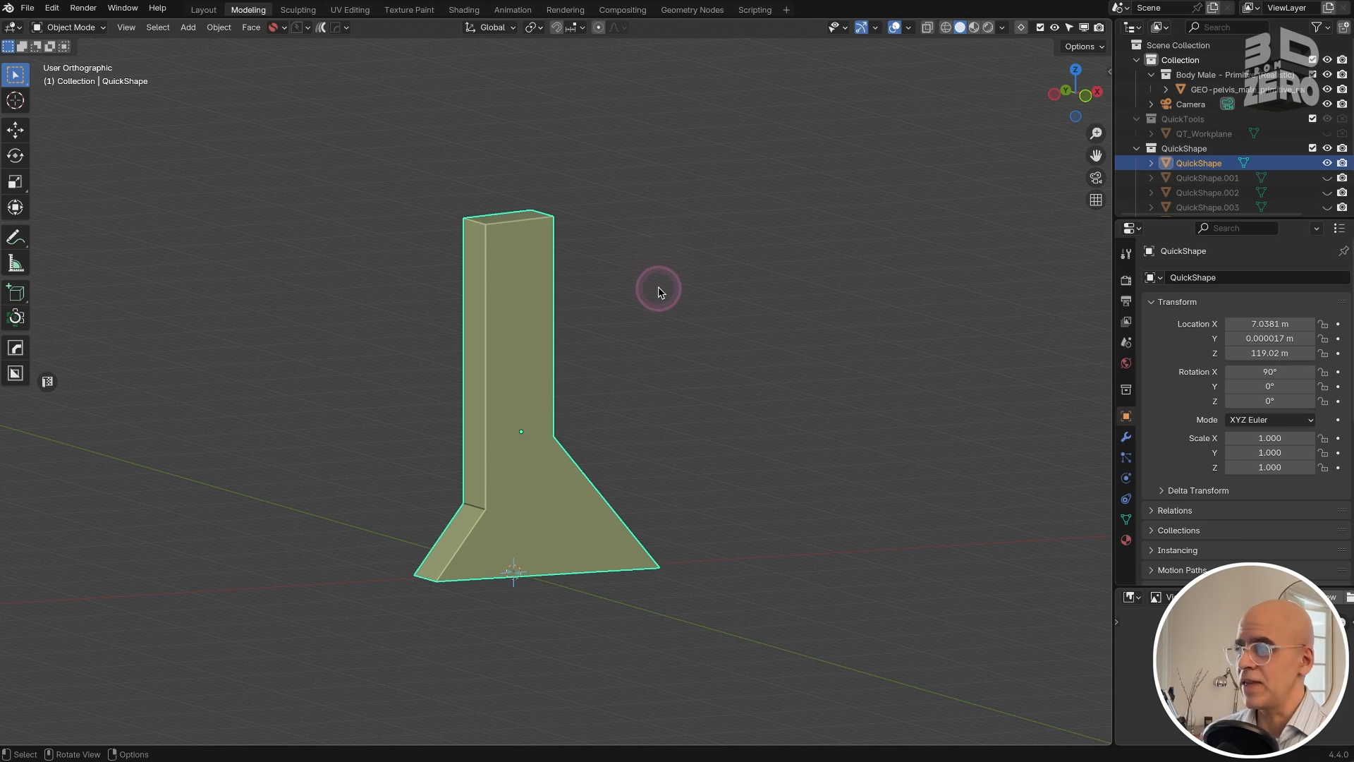
Step: Start QuickShape with the Box shape
{"action": "key", "text": "shift+f"}
{"action": "key", "text": "1"}
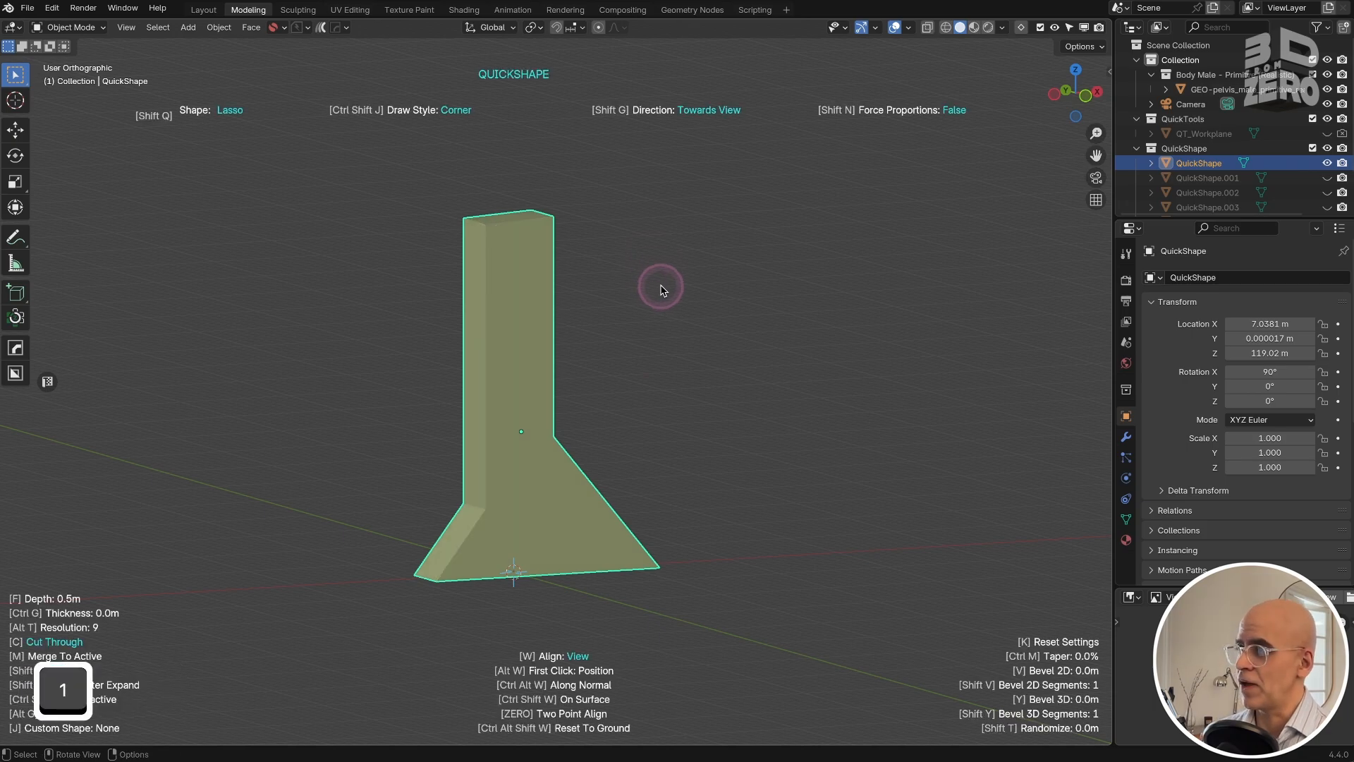
{"action": "key", "text": "2"}
Step: Draw a trial box beside the tower in the angled view and delete it
{"action": "left_click_drag", "start_coordinate": [661, 286], "coordinate": [772, 448]}
{"action": "middle_click_drag", "start_coordinate": [798, 400], "coordinate": [756, 412]}
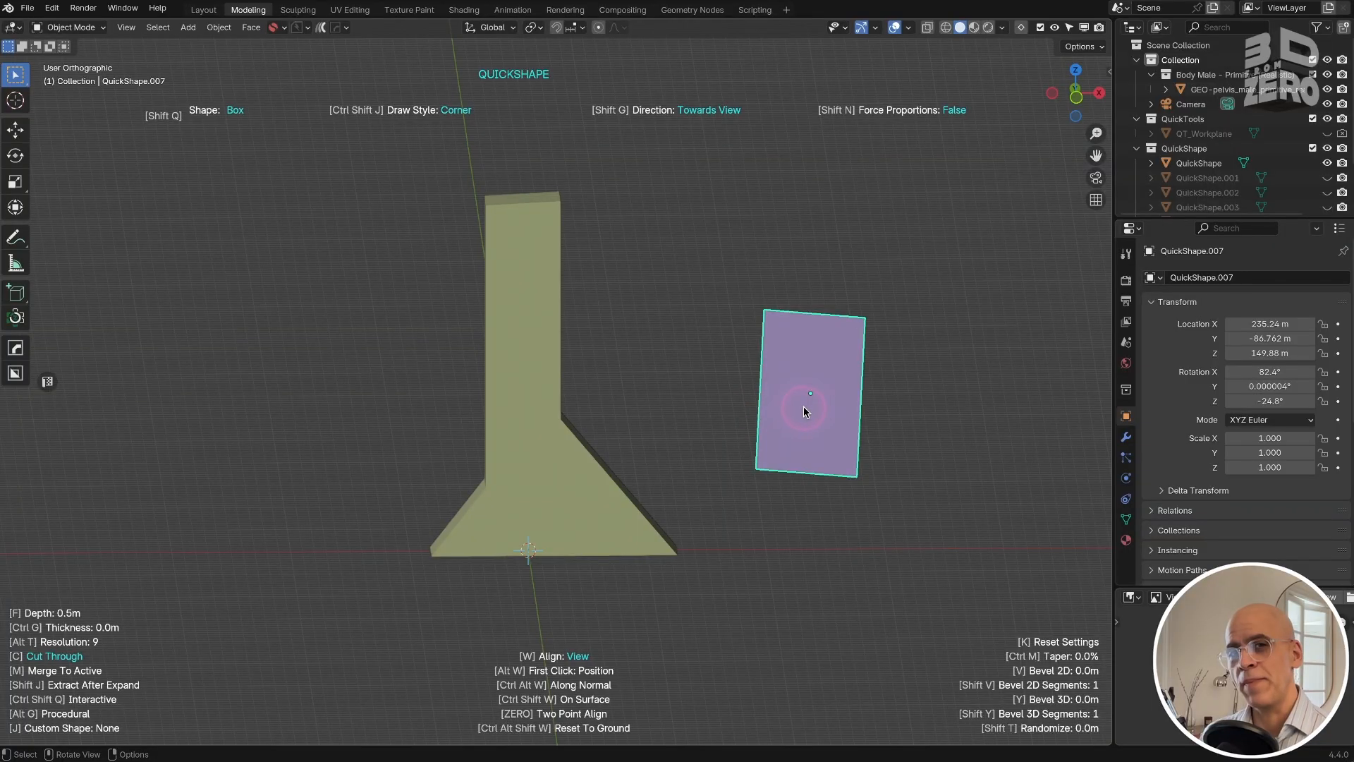
{"action": "key", "text": "Delete"}
Step: Draw a trial box beside the tower in the top view, inspect it from an angle, and delete it
{"action": "middle_click_drag", "start_coordinate": [498, 544], "coordinate": [475, 378], "text": "shift"}
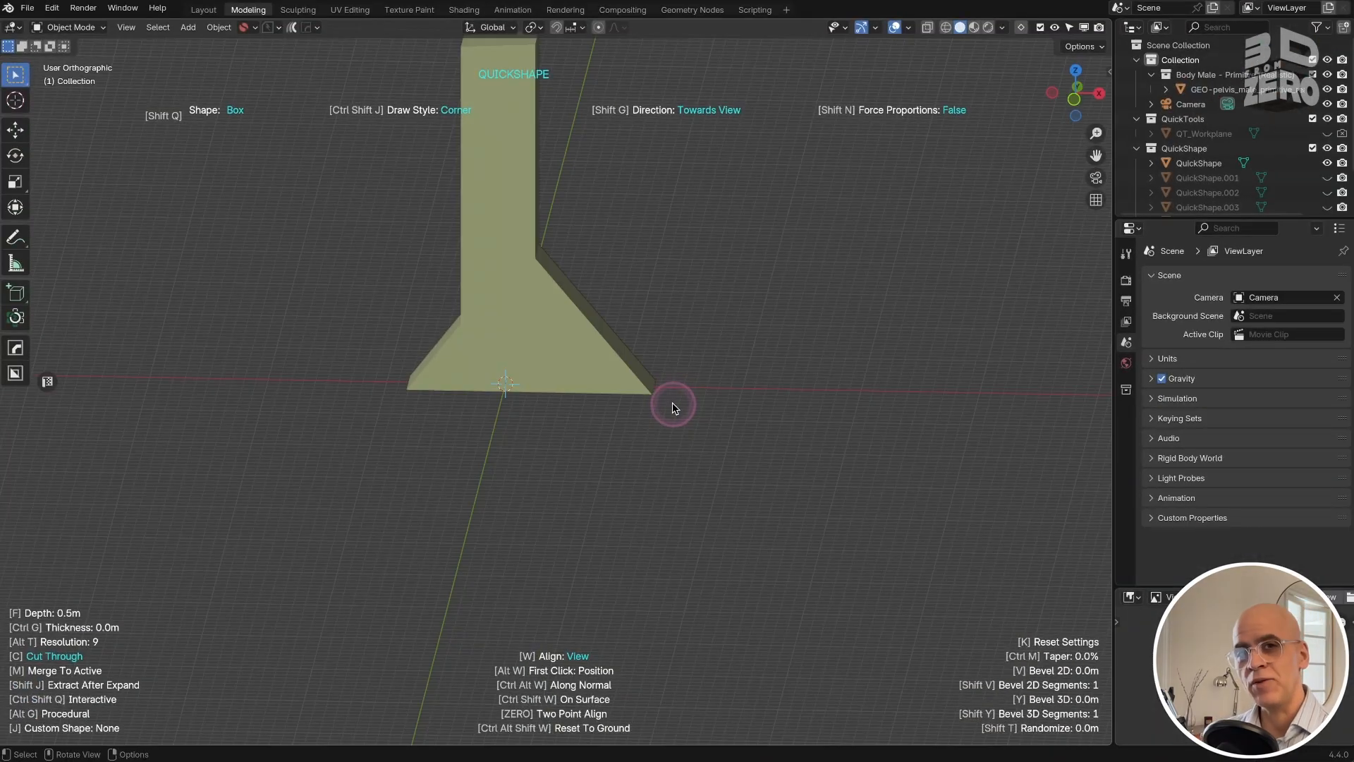
{"action": "key", "text": "KP_7"}
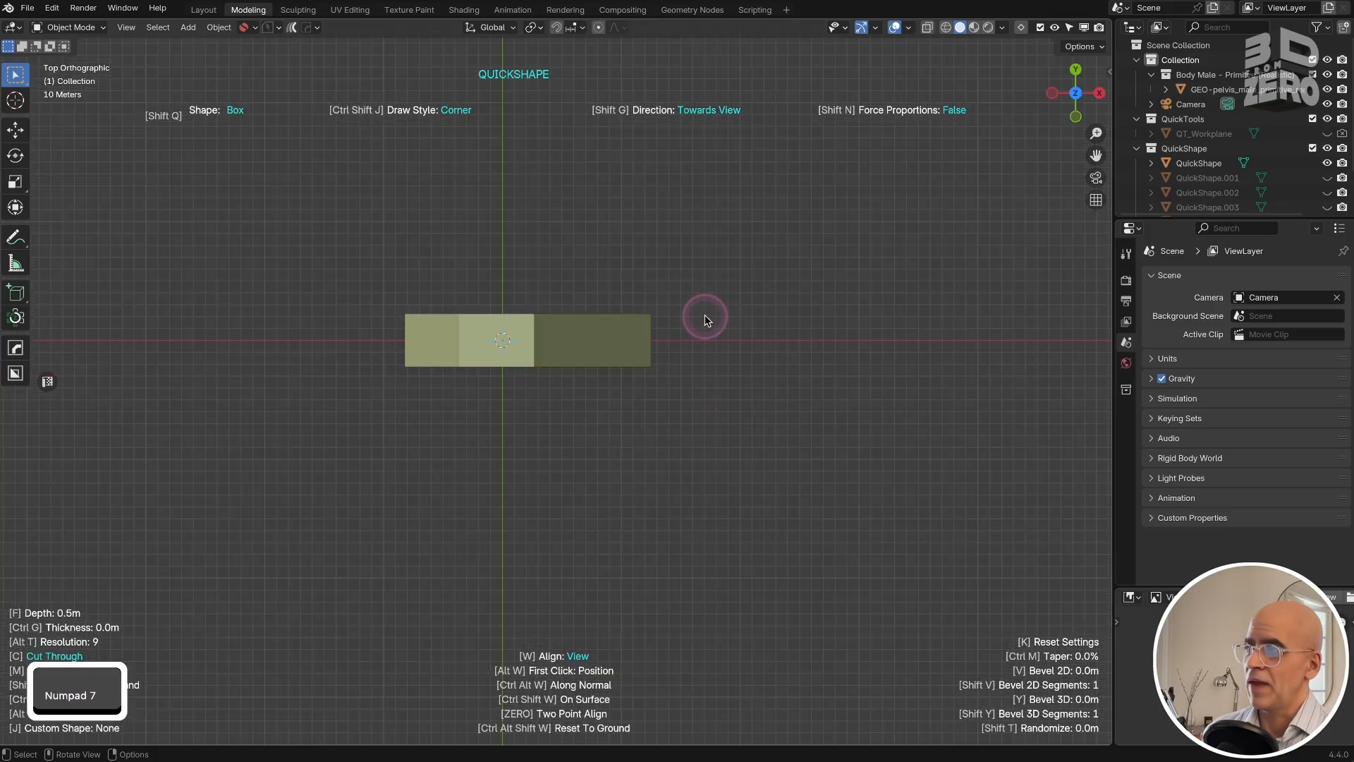
{"action": "left_click_drag", "start_coordinate": [704, 313], "coordinate": [932, 497]}
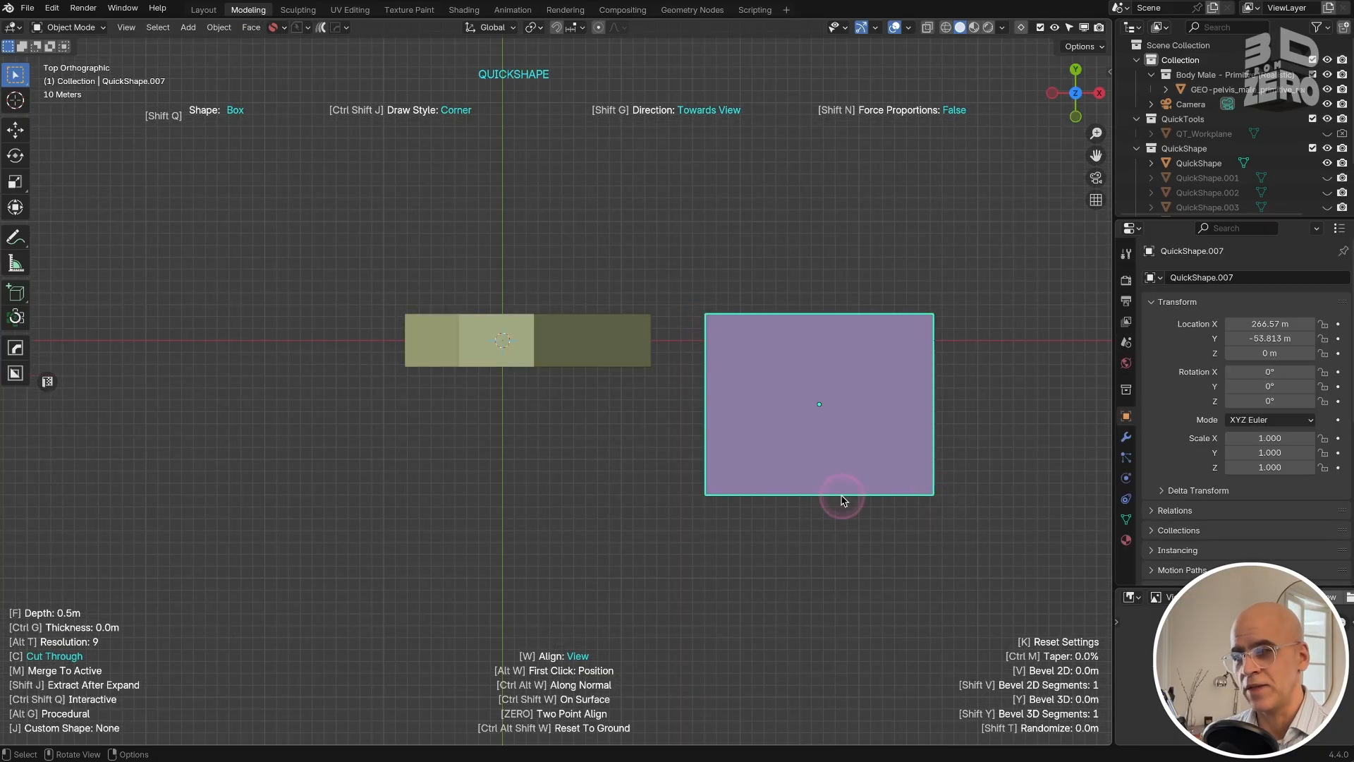
{"action": "middle_click_drag", "start_coordinate": [843, 499], "coordinate": [761, 493]}
{"action": "key", "text": "Delete"}
Step: Set the QuickShape depth to 22.7 m
{"action": "key", "text": "f"}
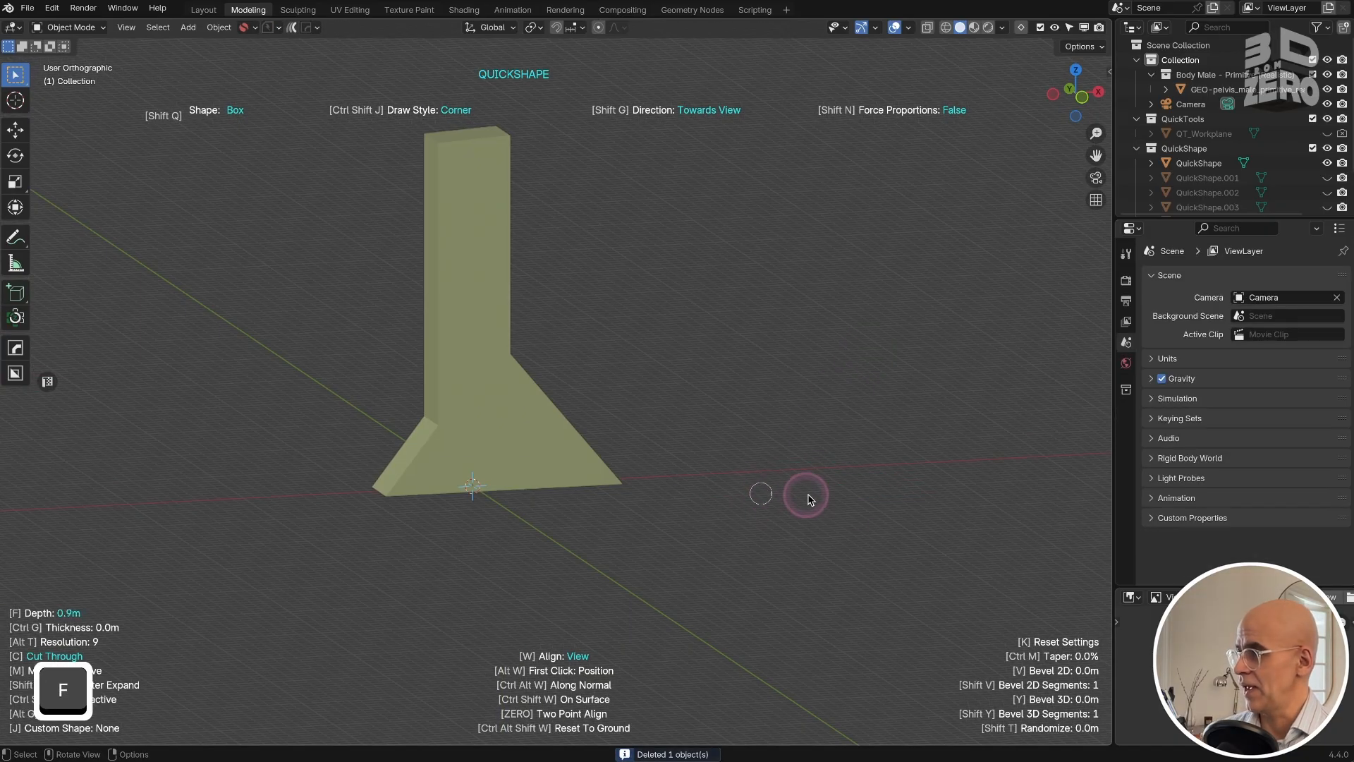
{"action": "key", "text": "f"}
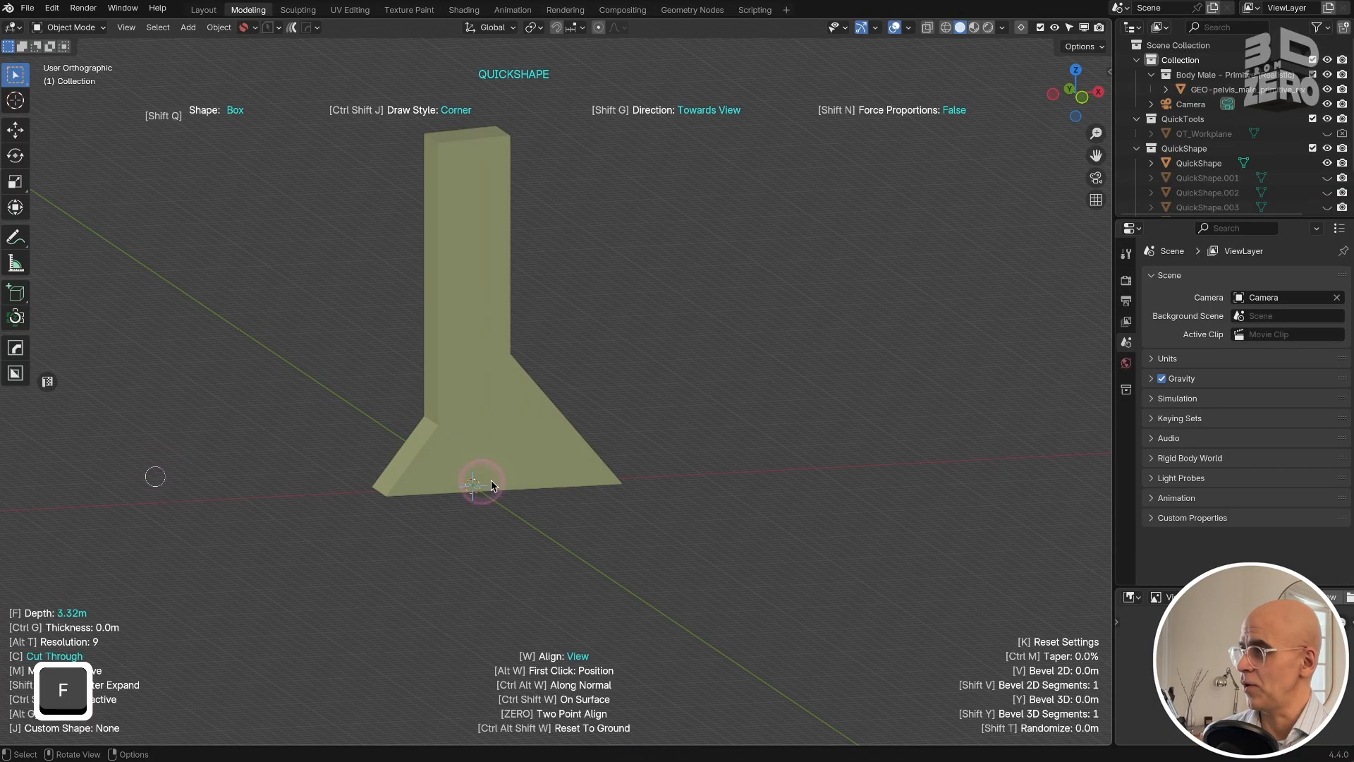
{"action": "key", "text": "f"}
{"action": "key", "text": "f"}
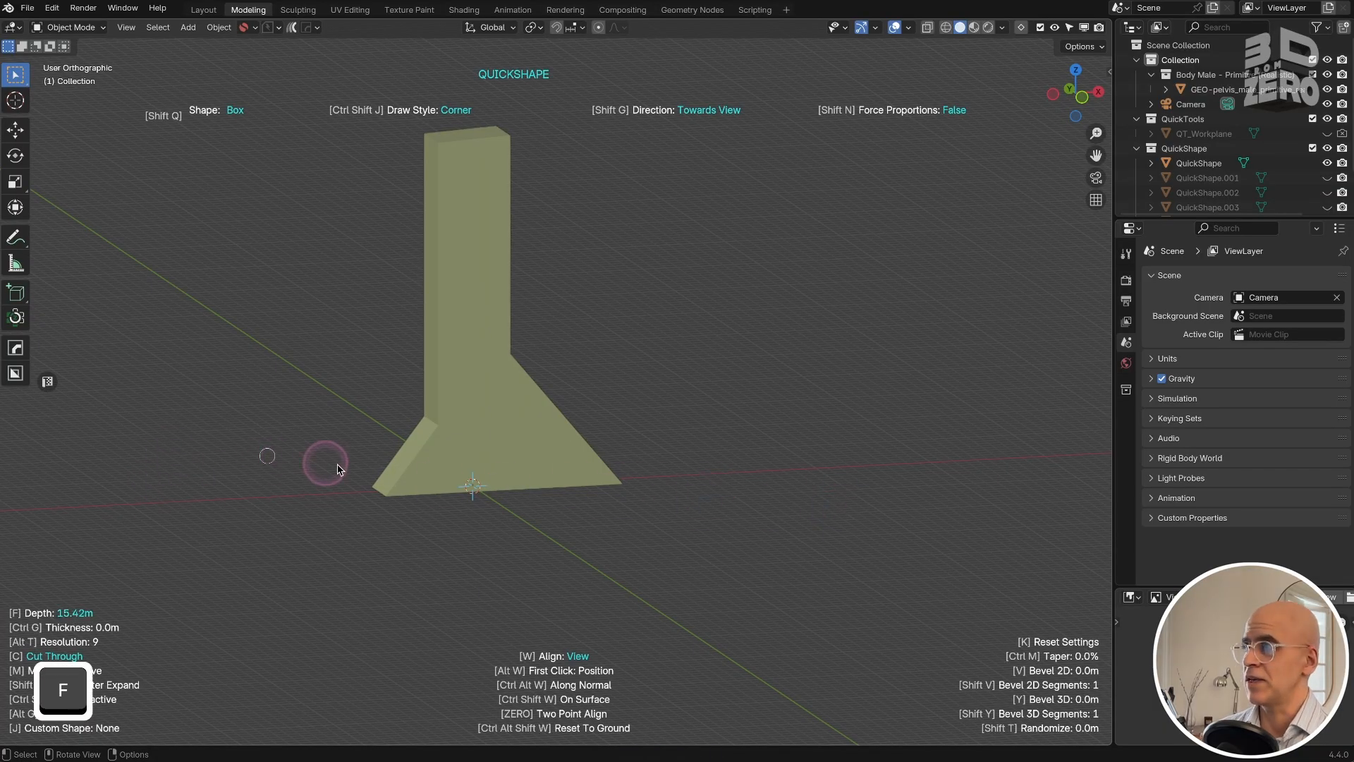
{"action": "scroll", "coordinate": [482, 434], "scroll_direction": "up", "scroll_amount": 6}
{"action": "key", "text": "f"}
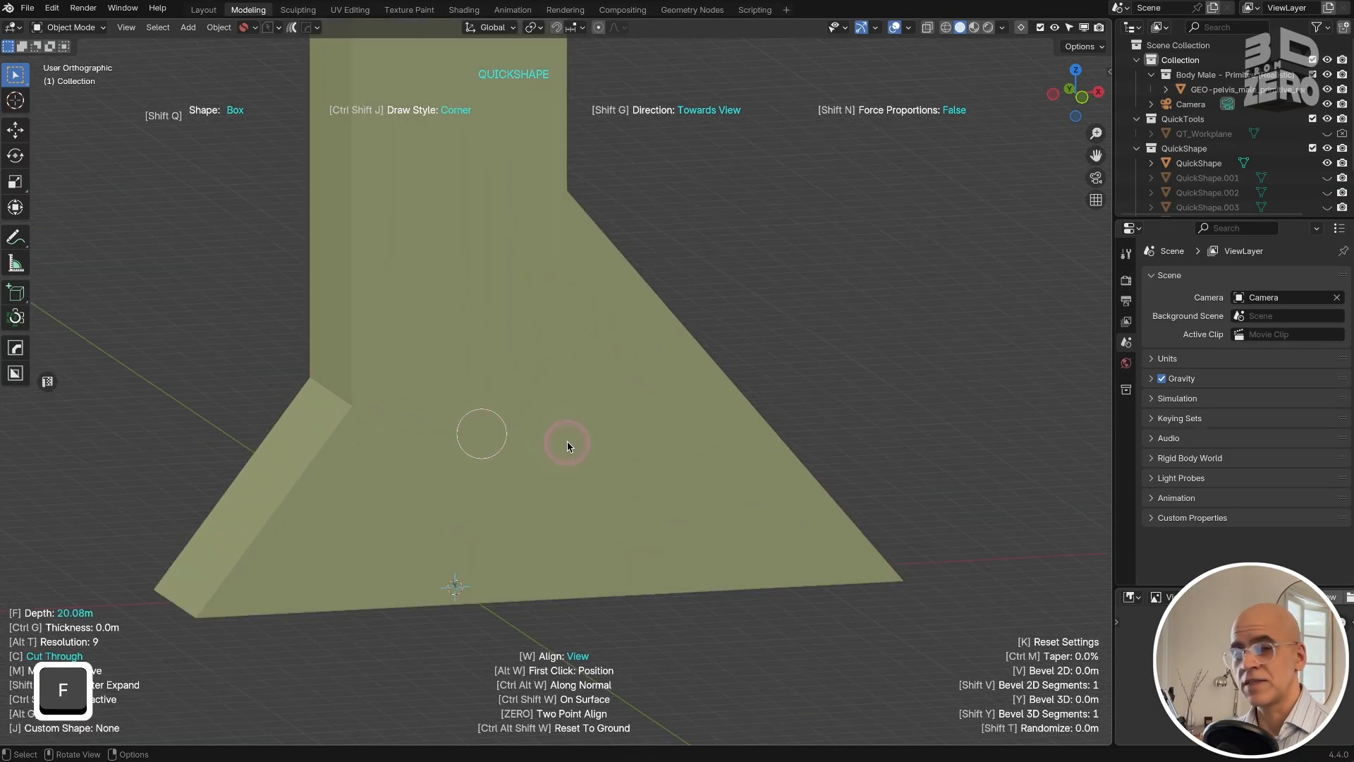
{"action": "scroll", "coordinate": [605, 465], "scroll_direction": "down", "scroll_amount": 3}
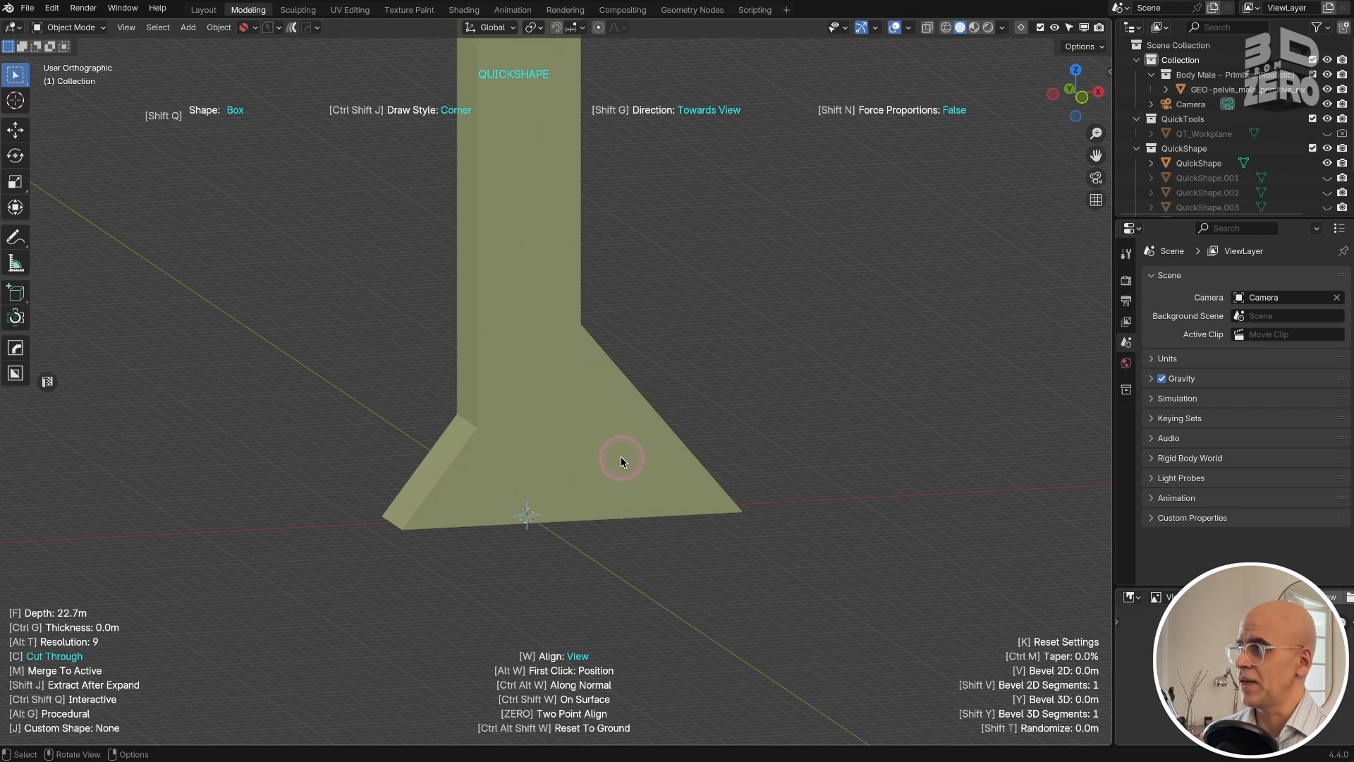
Step: Draw a box beside the tower in the angled side view, delete it, and draw another from a different angle
{"action": "middle_click_drag", "start_coordinate": [598, 365], "coordinate": [677, 247]}
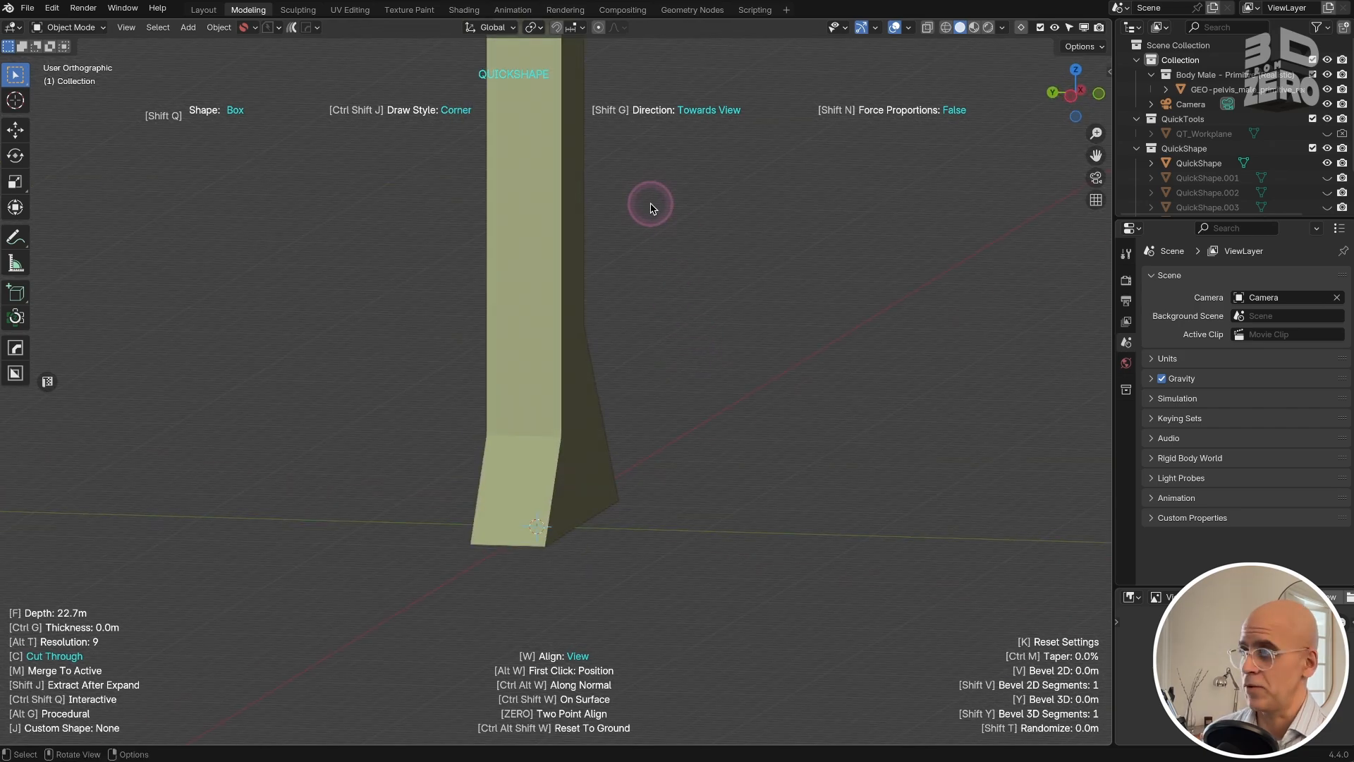
{"action": "left_click_drag", "start_coordinate": [649, 205], "coordinate": [848, 426]}
{"action": "middle_click_drag", "start_coordinate": [860, 346], "coordinate": [840, 366]}
{"action": "key", "text": "Delete"}
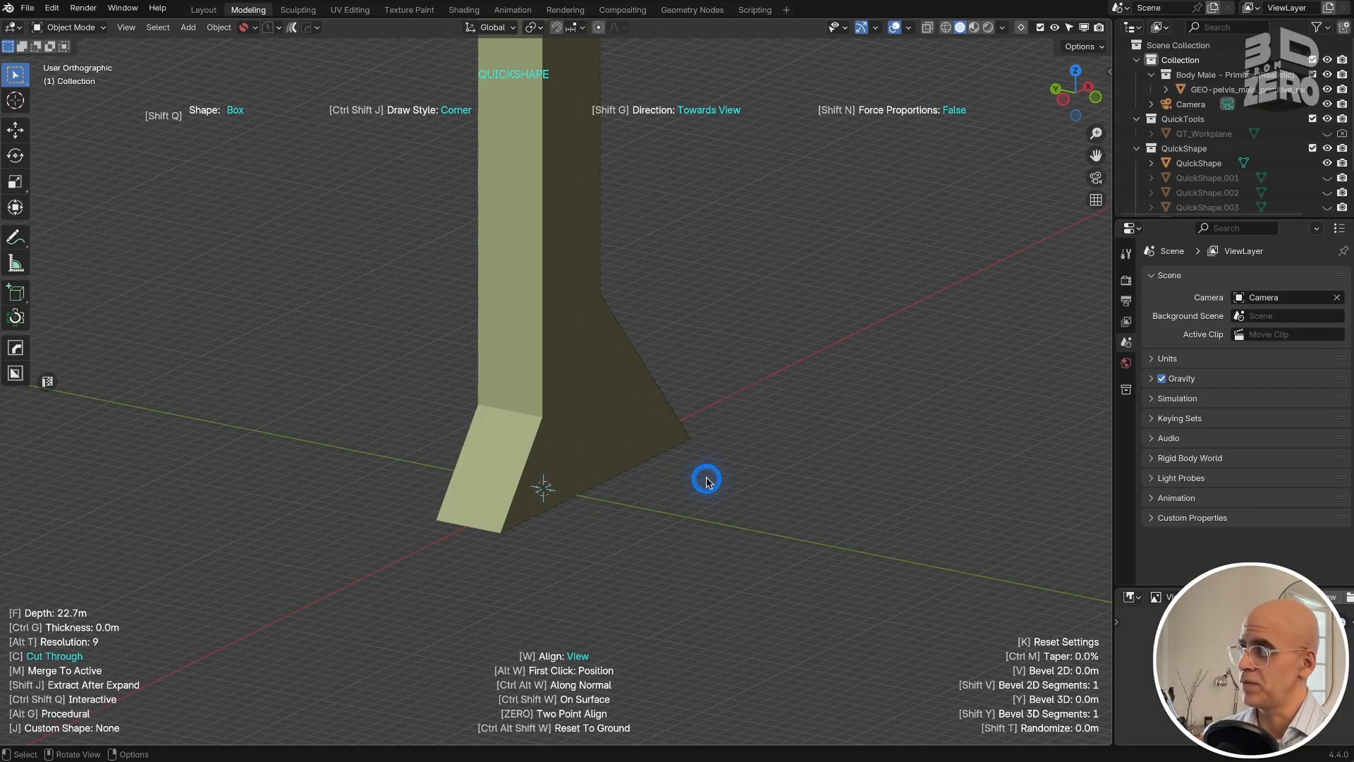
{"action": "left_click_drag", "start_coordinate": [703, 478], "coordinate": [864, 620]}
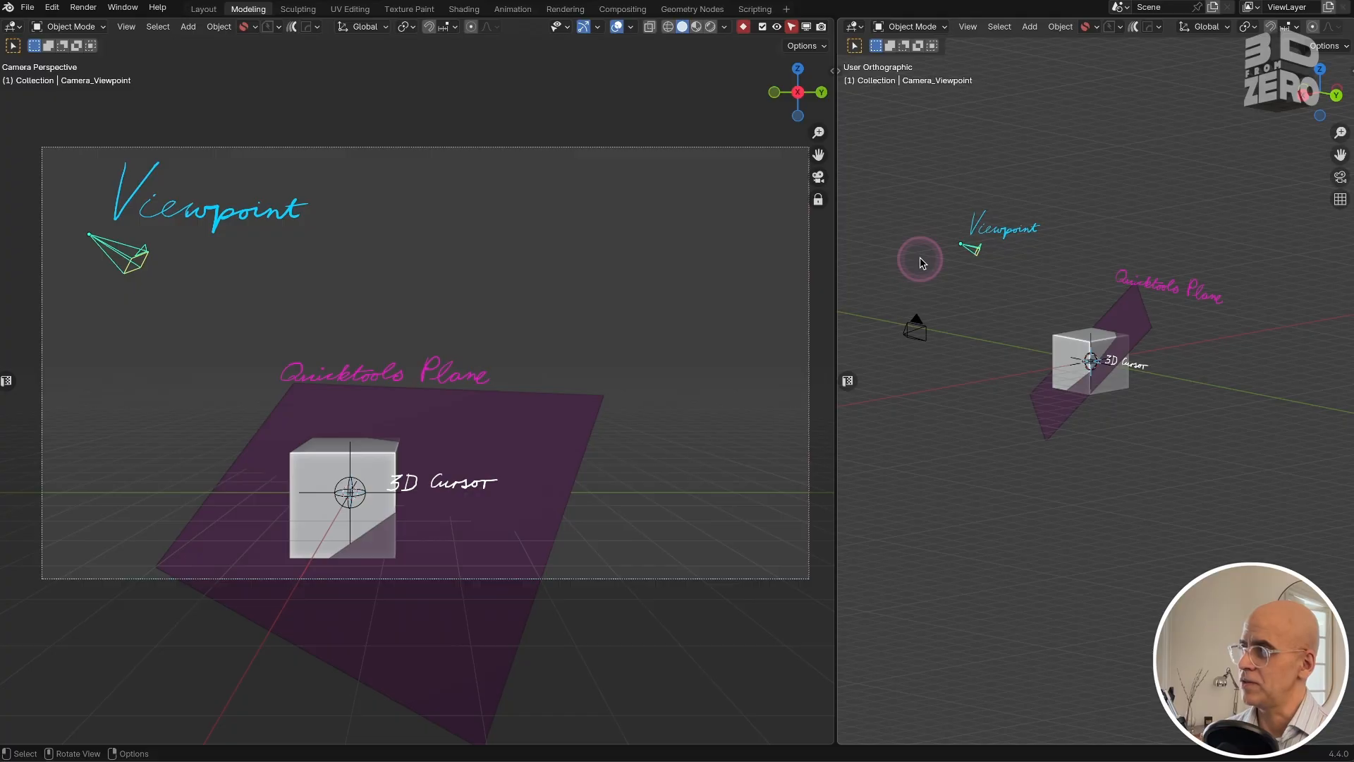
Step: In the Viewpoint demo scene, try moving the viewpoint camera along the global X axis to reorient the QuickTools plane
{"action": "key", "text": "g"}
{"action": "key", "text": "x"}
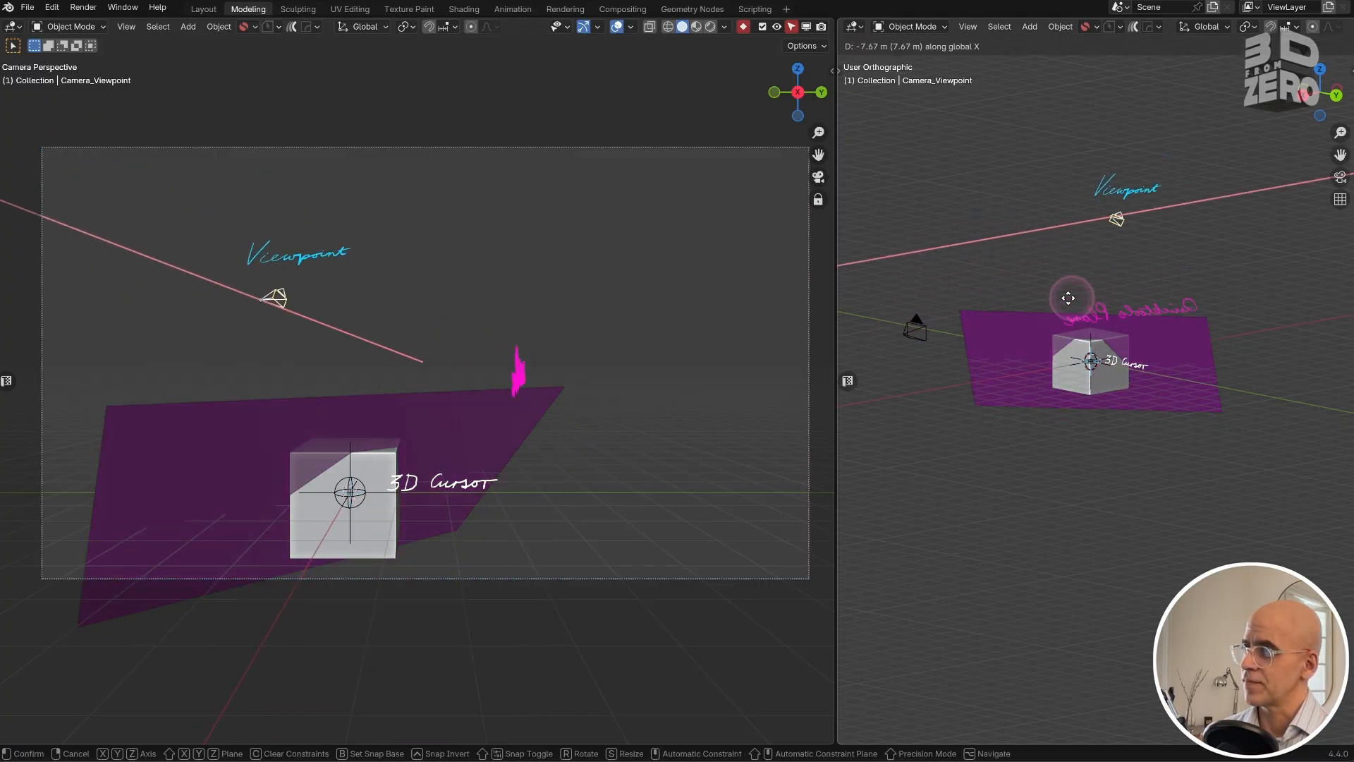
{"action": "key", "text": "Escape"}
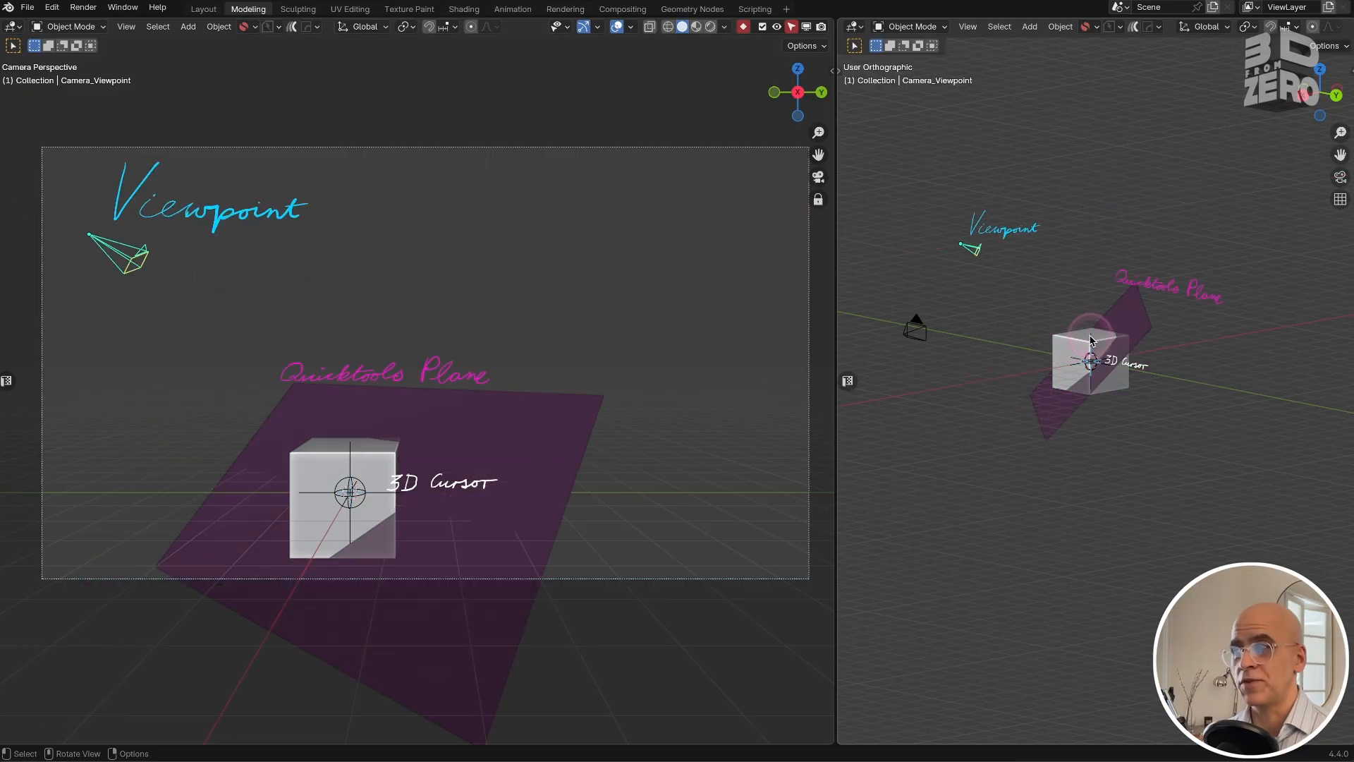
Step: Select the 3D cursor object and try moving it freely together with the QuickTools plane
{"action": "left_click", "coordinate": [1090, 339]}
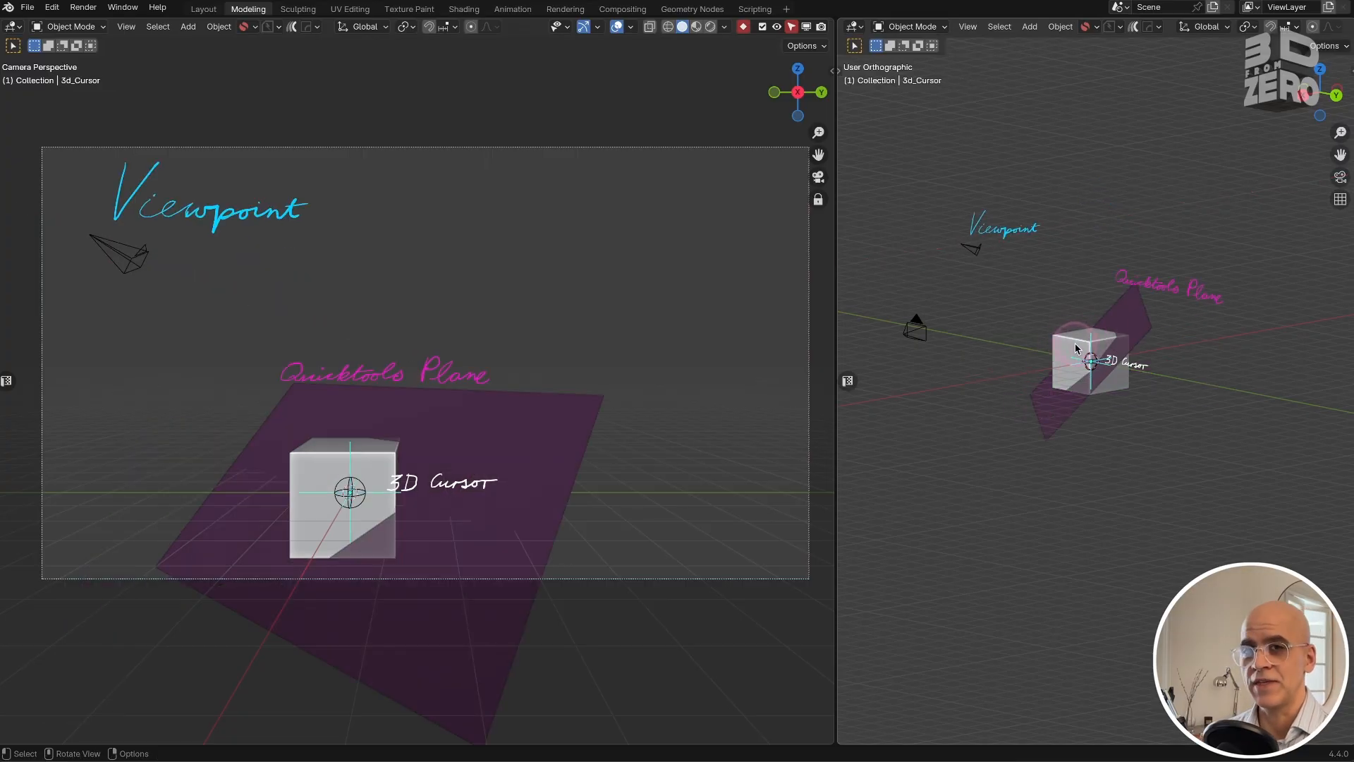
{"action": "left_click", "coordinate": [971, 378]}
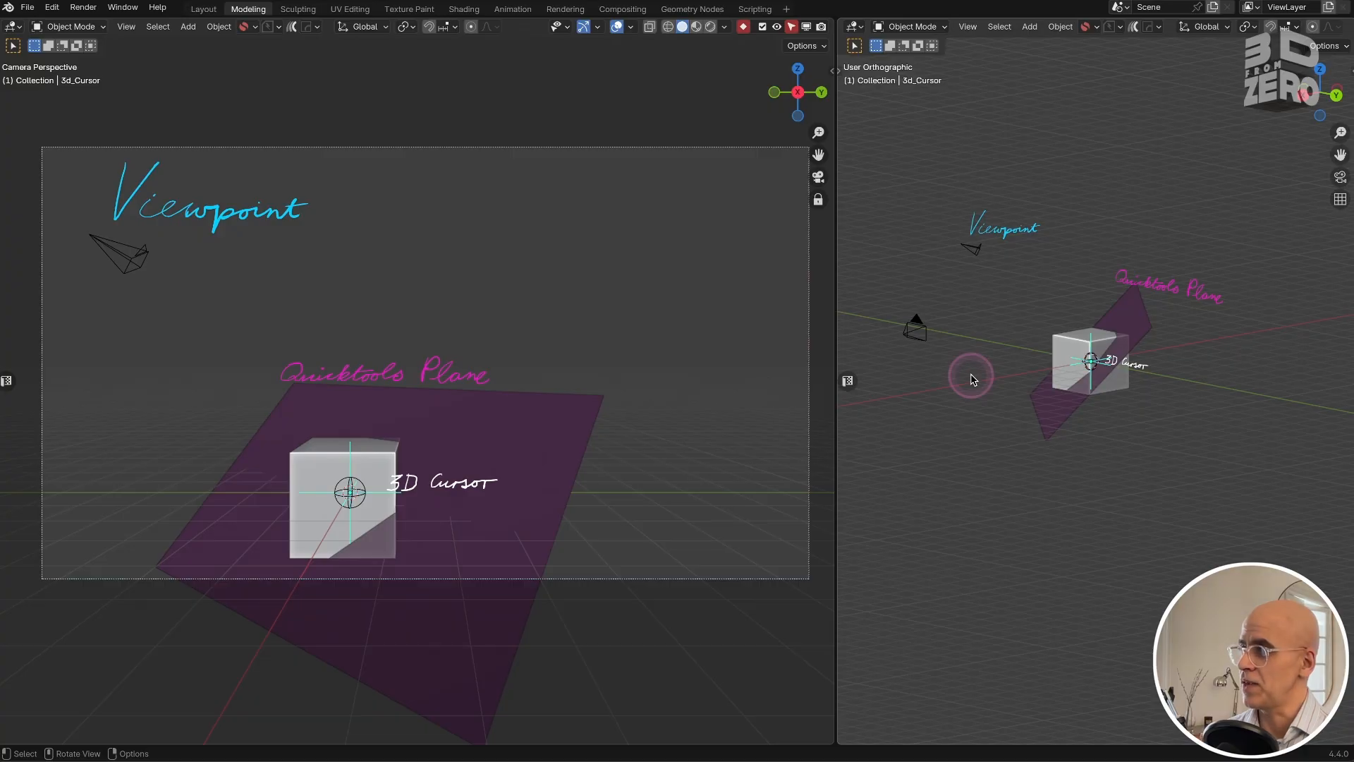
{"action": "key", "text": "g"}
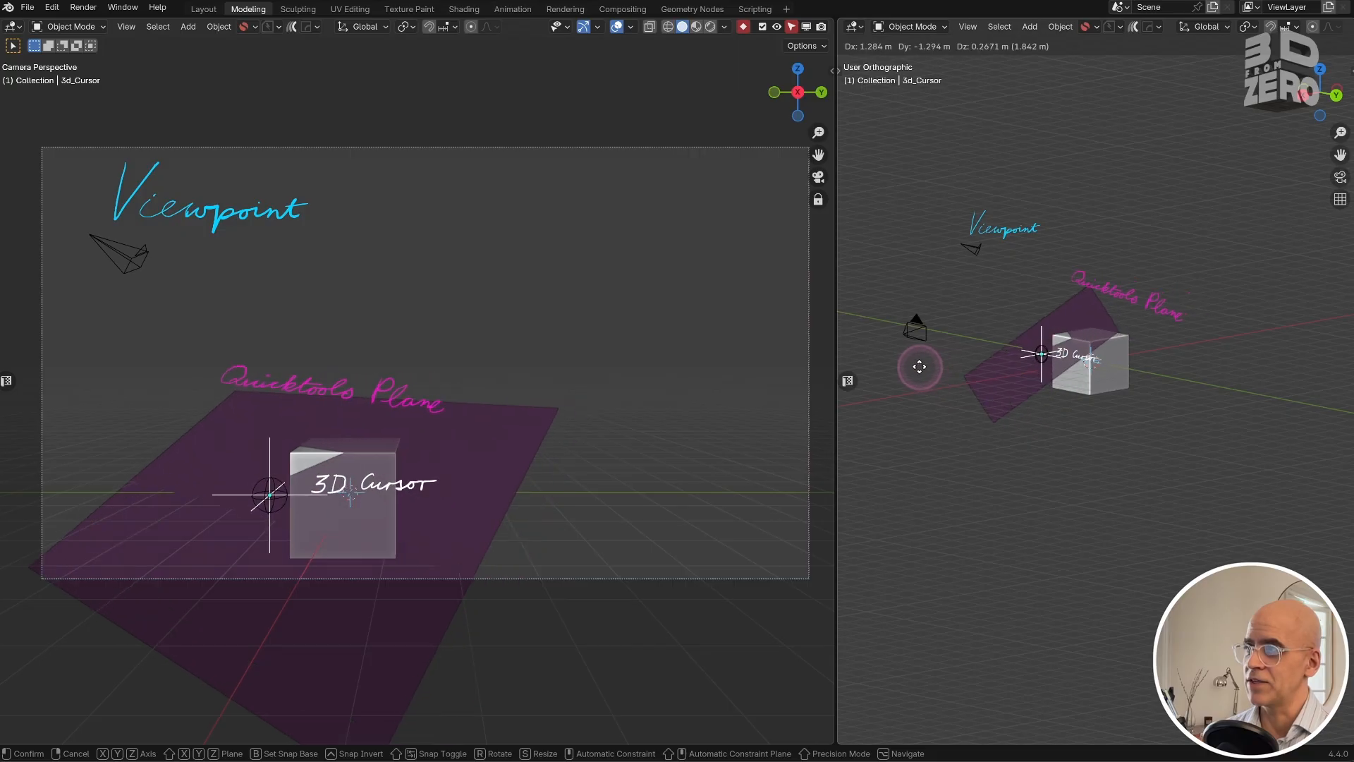
{"action": "key", "text": "Escape"}
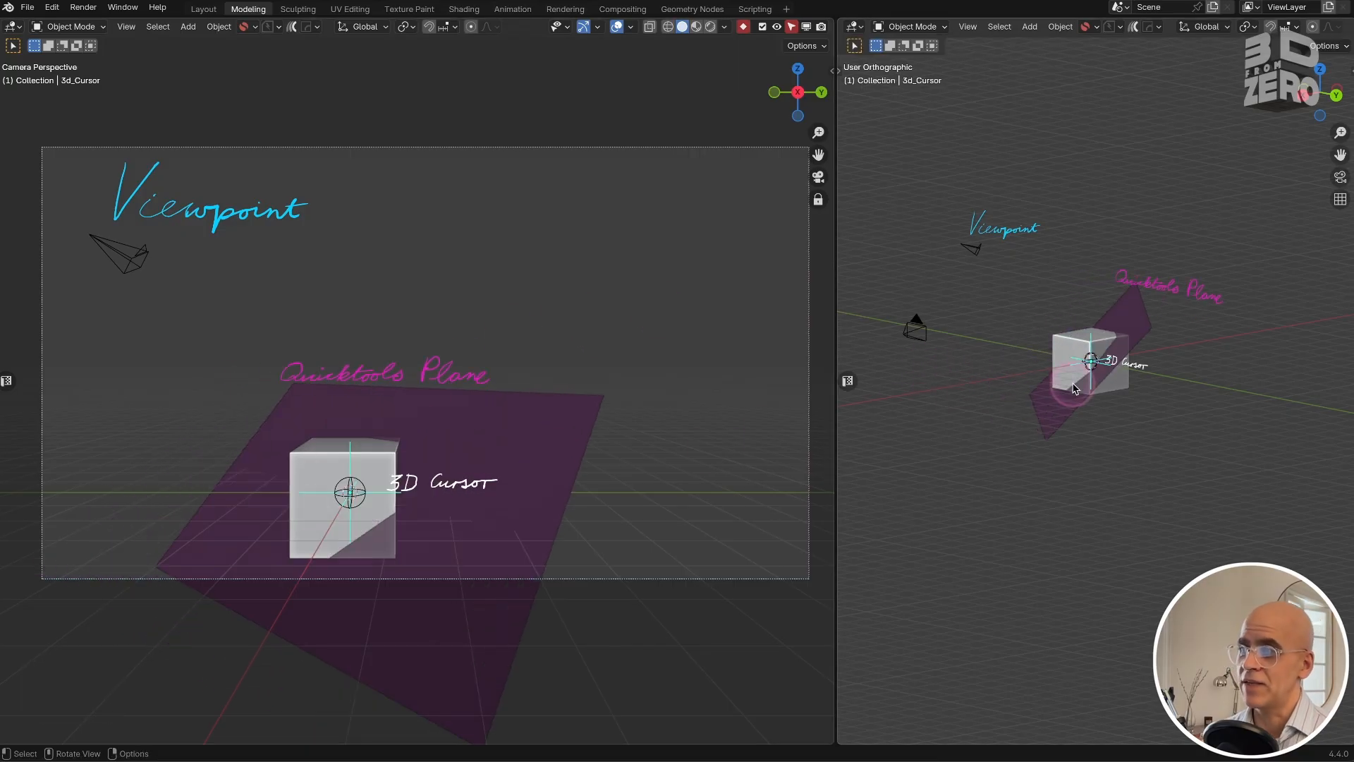
Step: Move the 3D cursor object above the cube along Z, shift it sideways, and undo the move
{"action": "key", "text": "g"}
{"action": "key", "text": "z"}
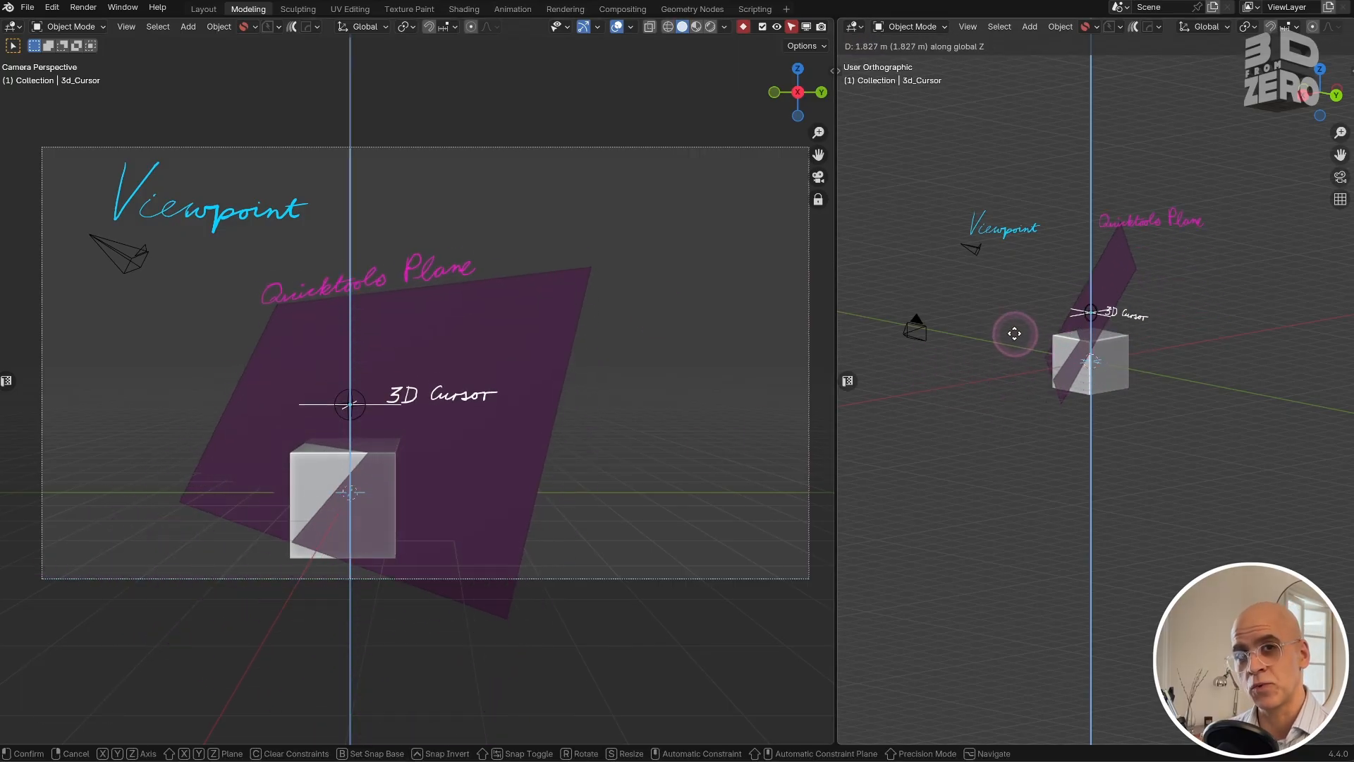
{"action": "key", "text": "g"}
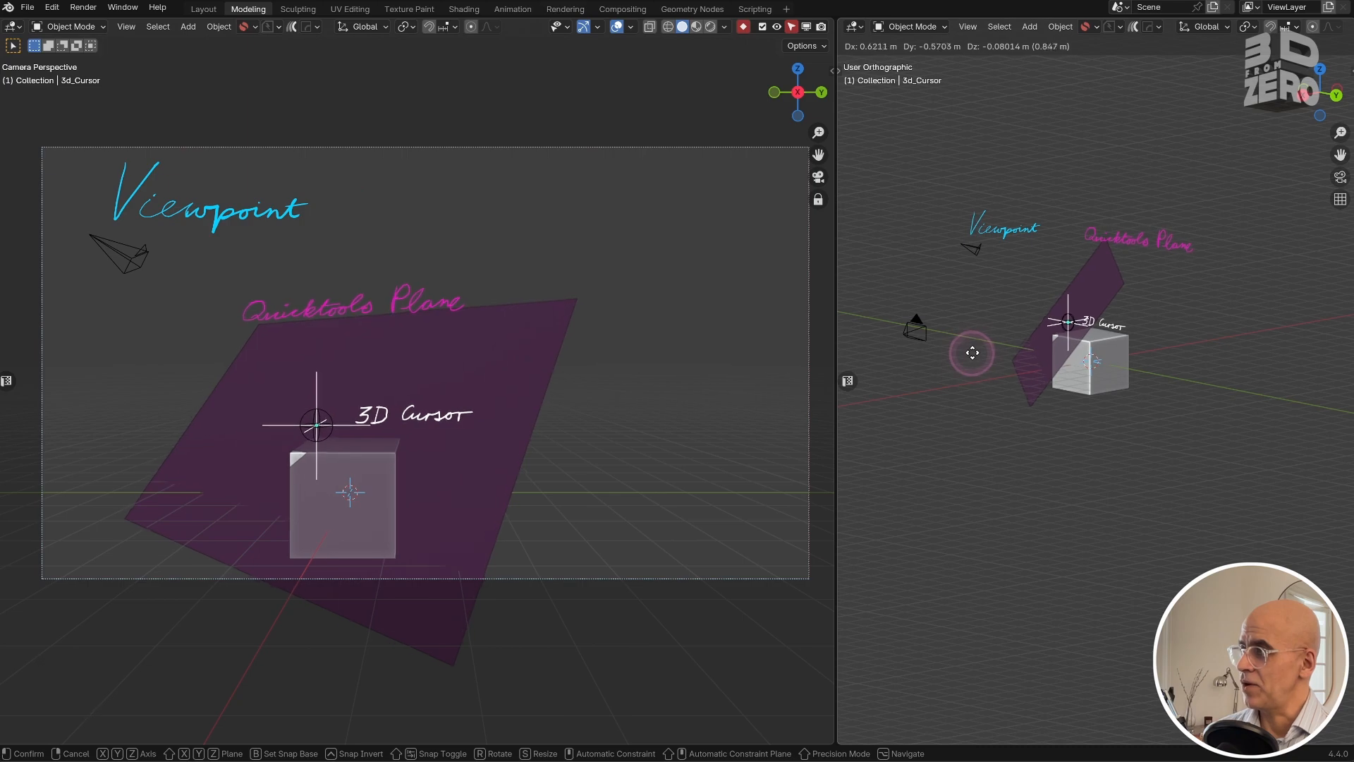
{"action": "left_click", "coordinate": [986, 354]}
{"action": "key", "text": "ctrl+z"}
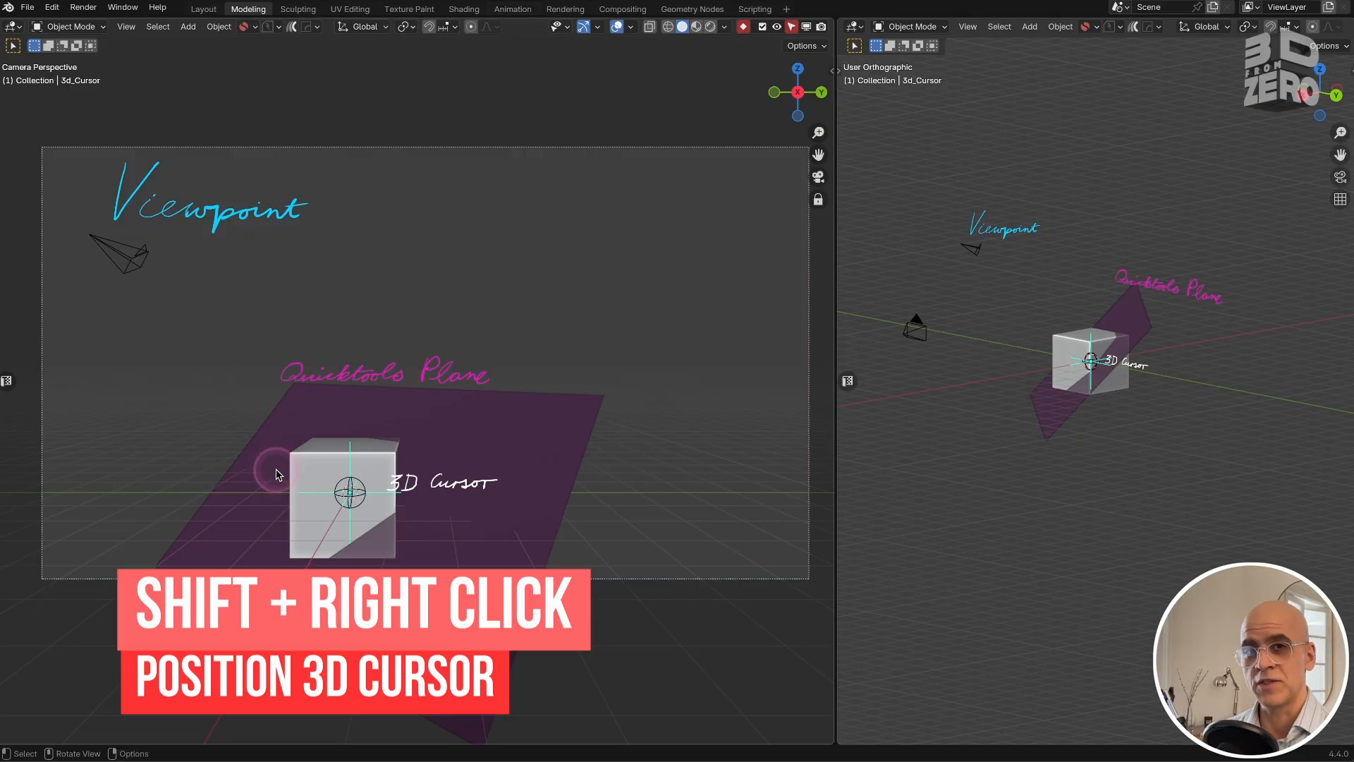
{"action": "key", "text": "shift"}
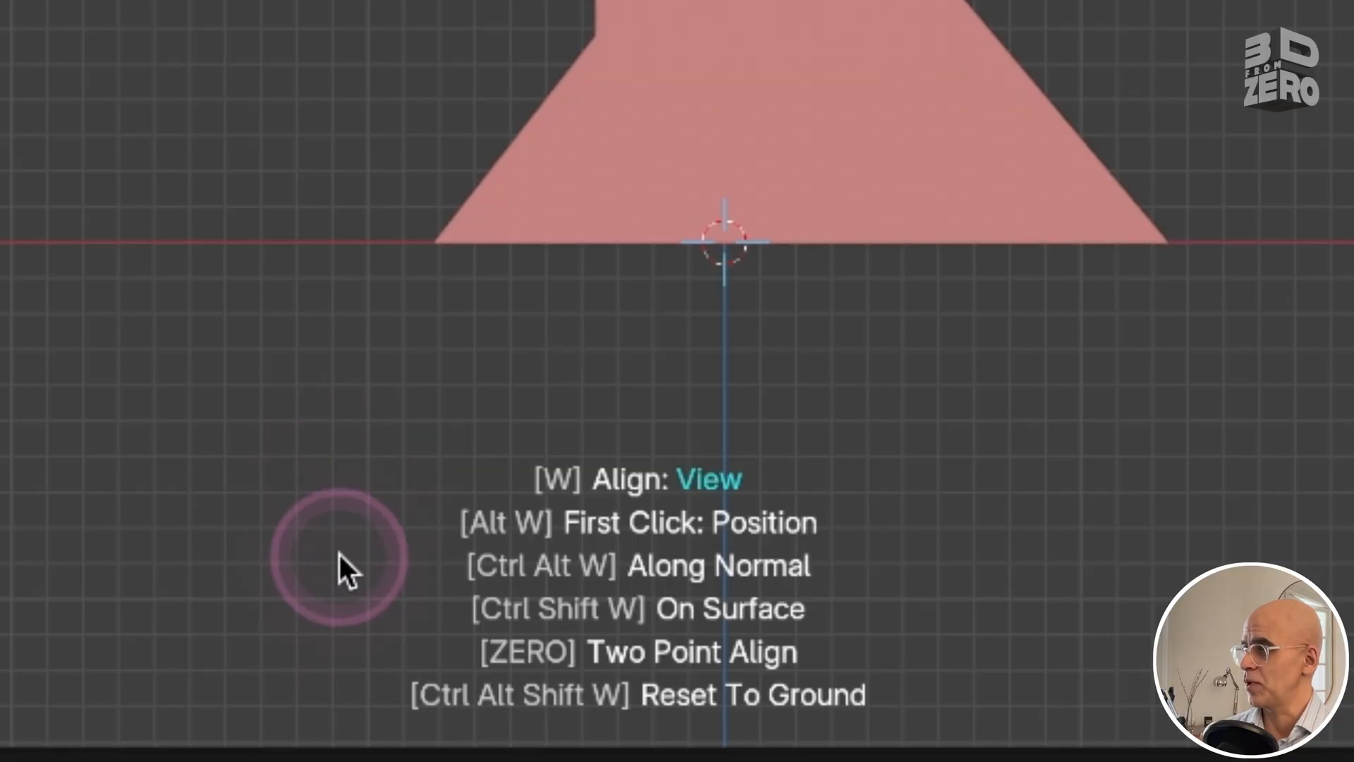
Step: In an angled view of the tower, set QuickShape to the Ngon shape with View alignment
{"action": "left_click", "coordinate": [343, 571]}
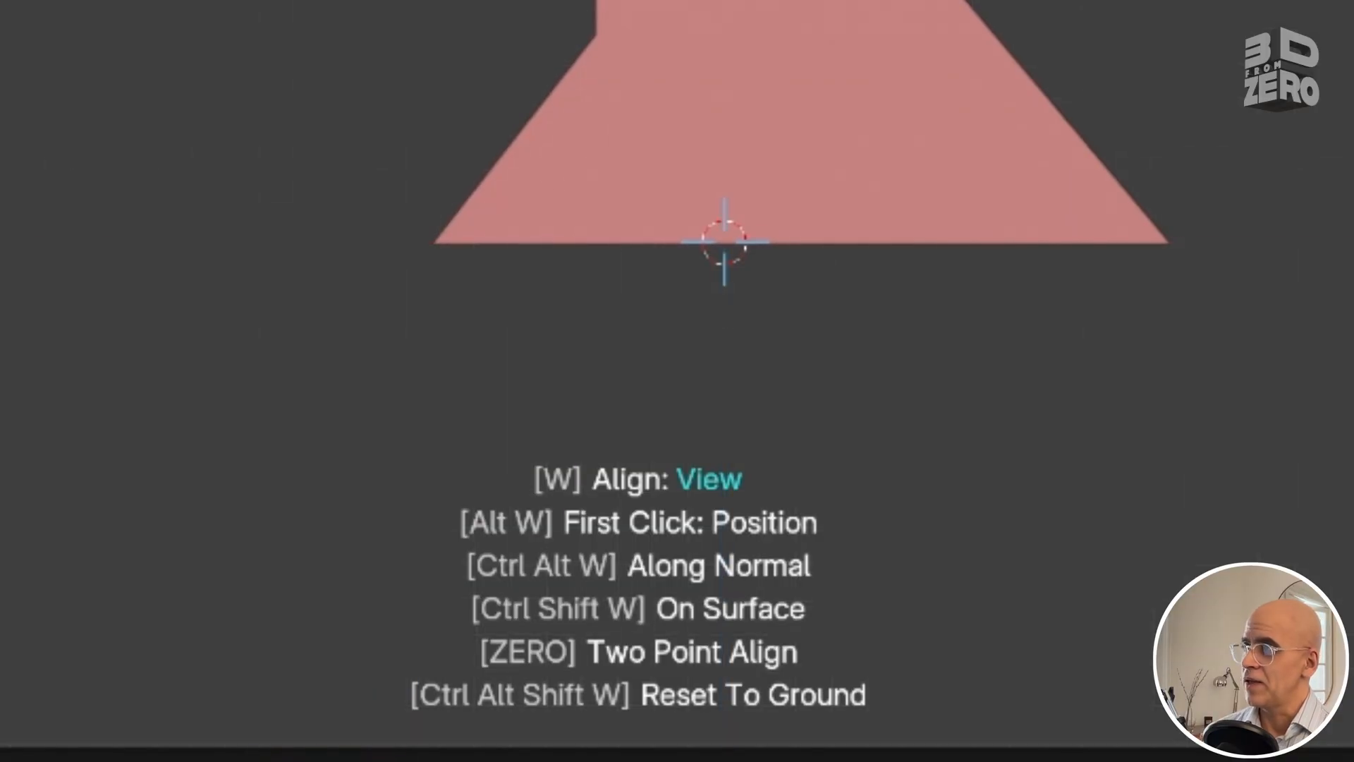
{"action": "middle_click_drag", "start_coordinate": [332, 635], "coordinate": [542, 96]}
{"action": "middle_click_drag", "start_coordinate": [937, 46], "coordinate": [444, 4], "text": "shift"}
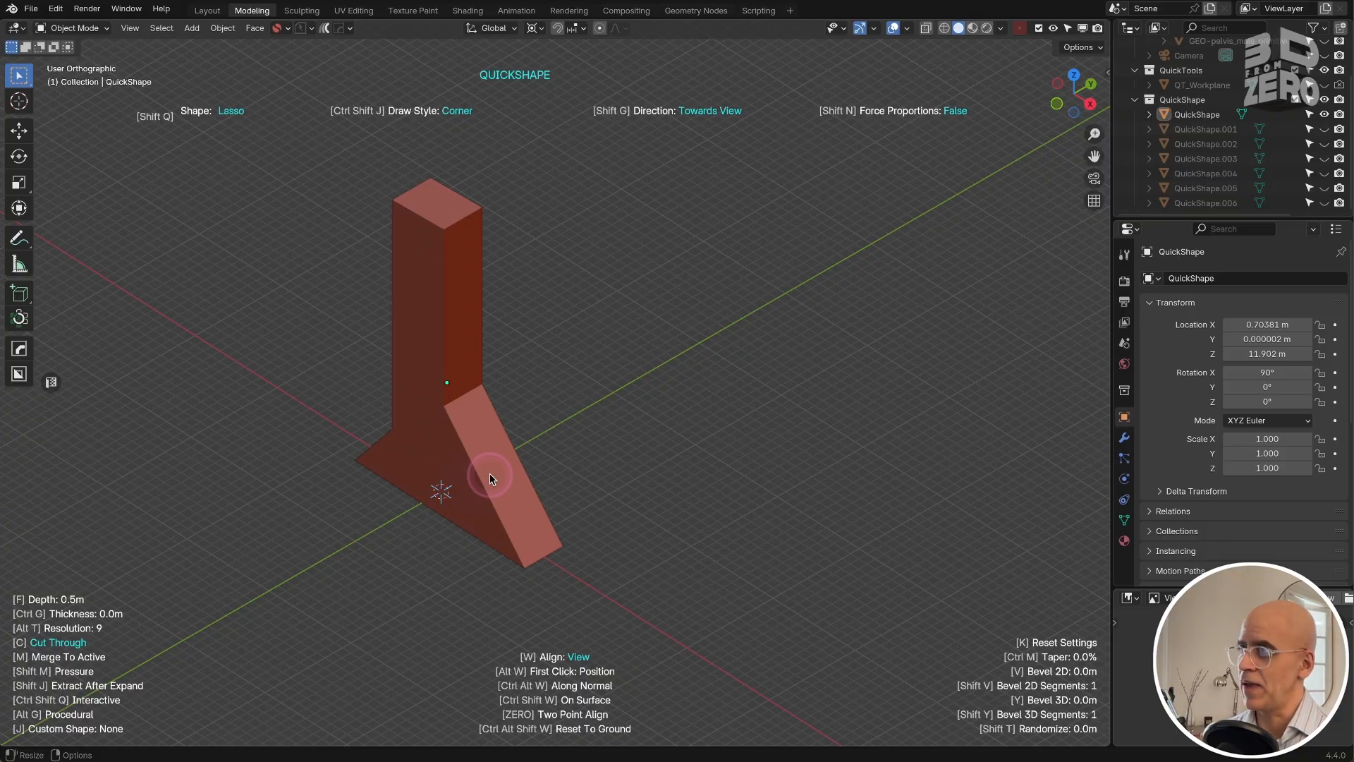
{"action": "scroll", "coordinate": [450, 287], "scroll_direction": "up", "scroll_amount": 3}
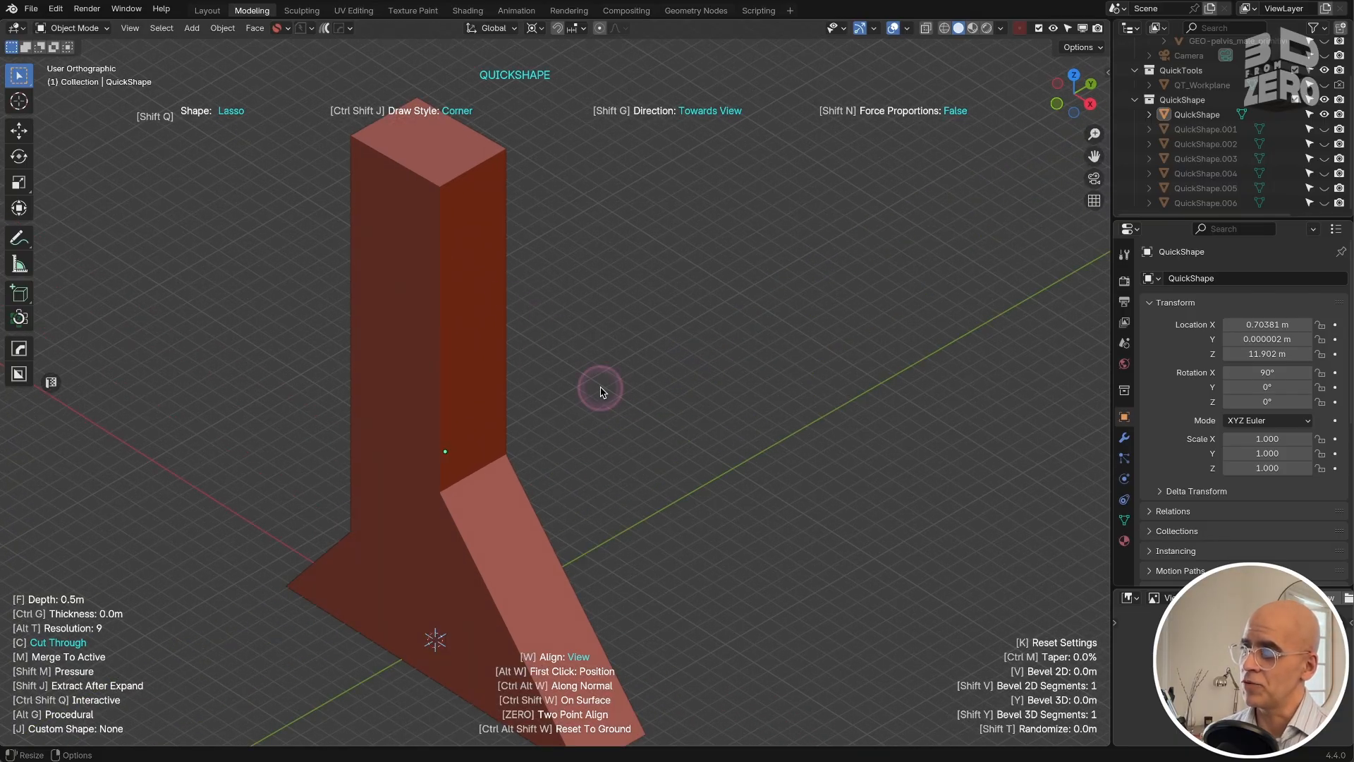
{"action": "key", "text": "alt+w"}
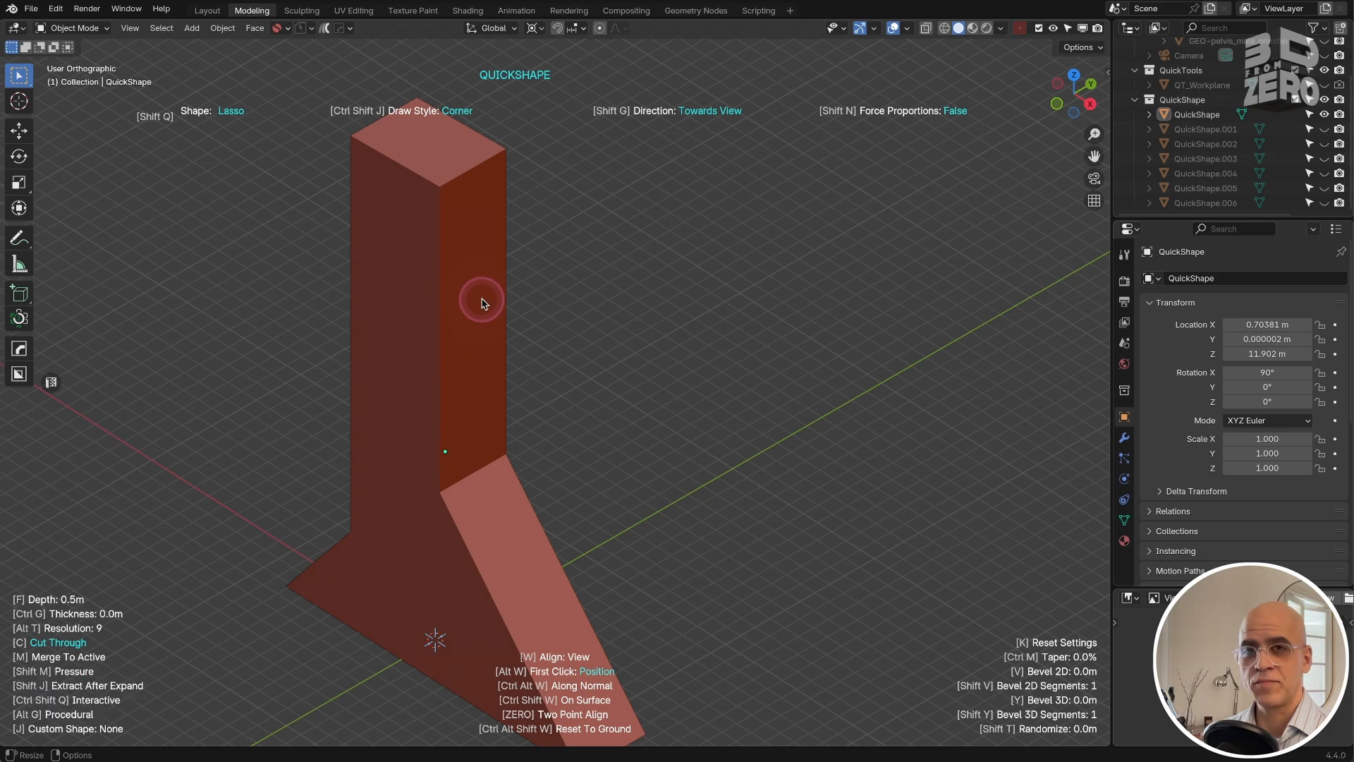
{"action": "key", "text": "3"}
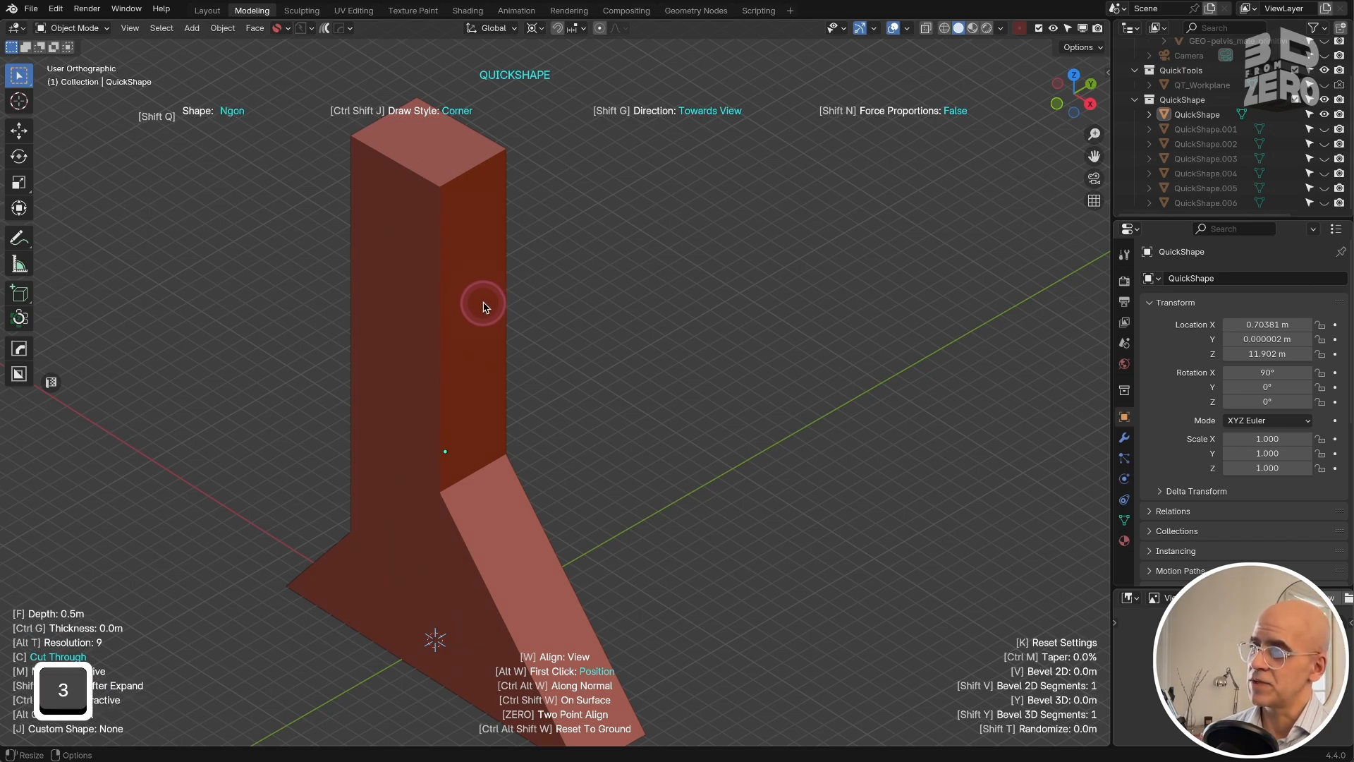
{"action": "key", "text": "w"}
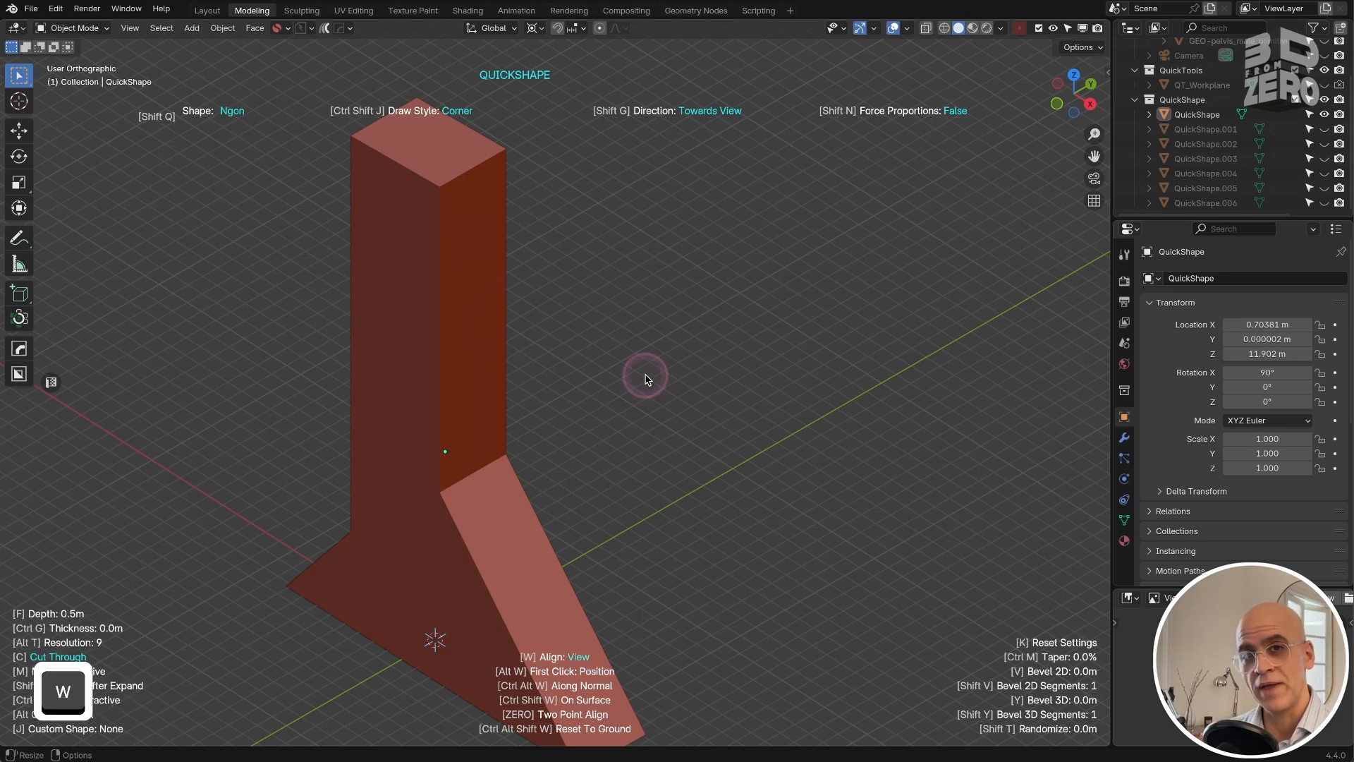
Step: Cut a four-sided Ngon notch through the side of the tower's shaft with View alignment
{"action": "key", "text": "ctrl"}
{"action": "left_click", "coordinate": [512, 294]}
{"action": "left_click", "coordinate": [568, 429]}
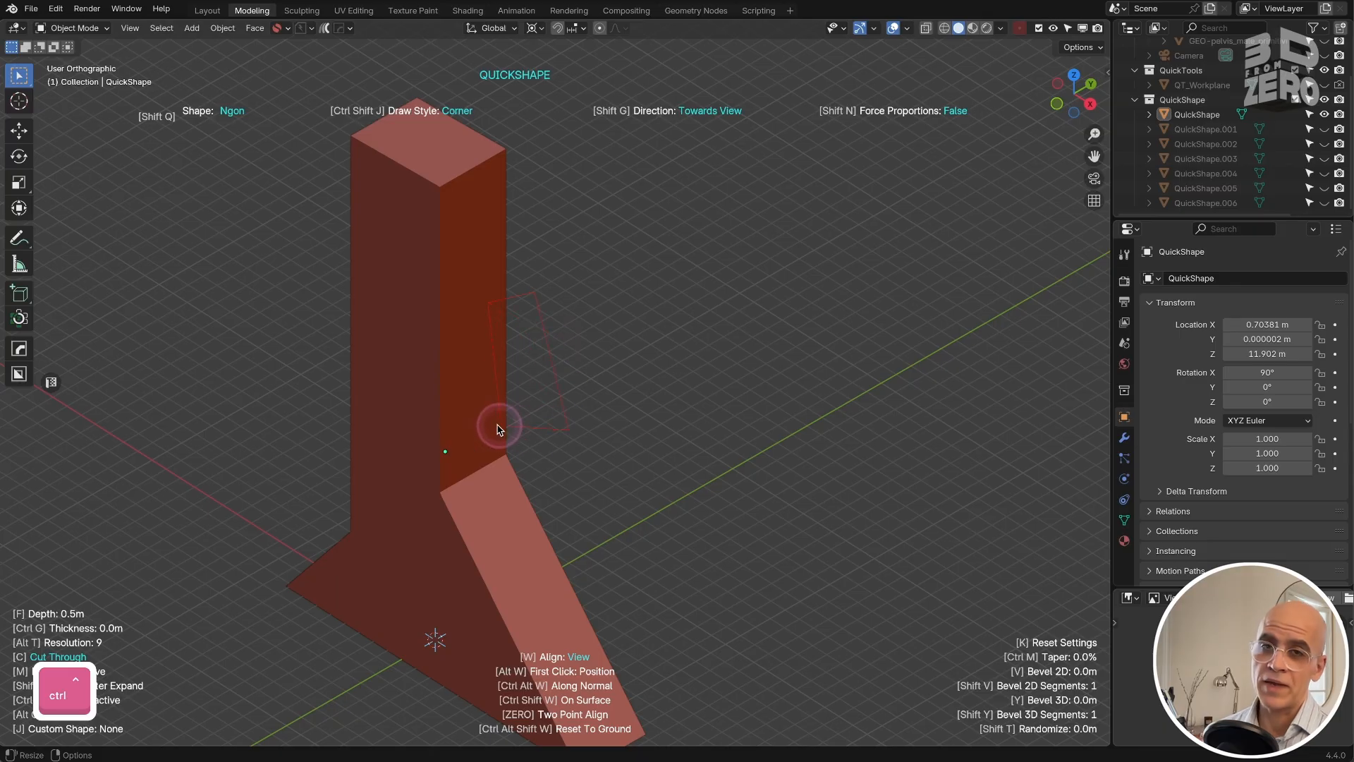
{"action": "left_click", "coordinate": [471, 423]}
Step: Switch QuickShape's alignment to Face and cut a second Ngon notch into the face beside the first cut
{"action": "middle_click_drag", "start_coordinate": [449, 402], "coordinate": [497, 395]}
{"action": "scroll", "coordinate": [512, 379], "scroll_direction": "up", "scroll_amount": 5}
{"action": "scroll", "coordinate": [512, 379], "scroll_direction": "up", "scroll_amount": 1}
{"action": "key", "text": "w"}
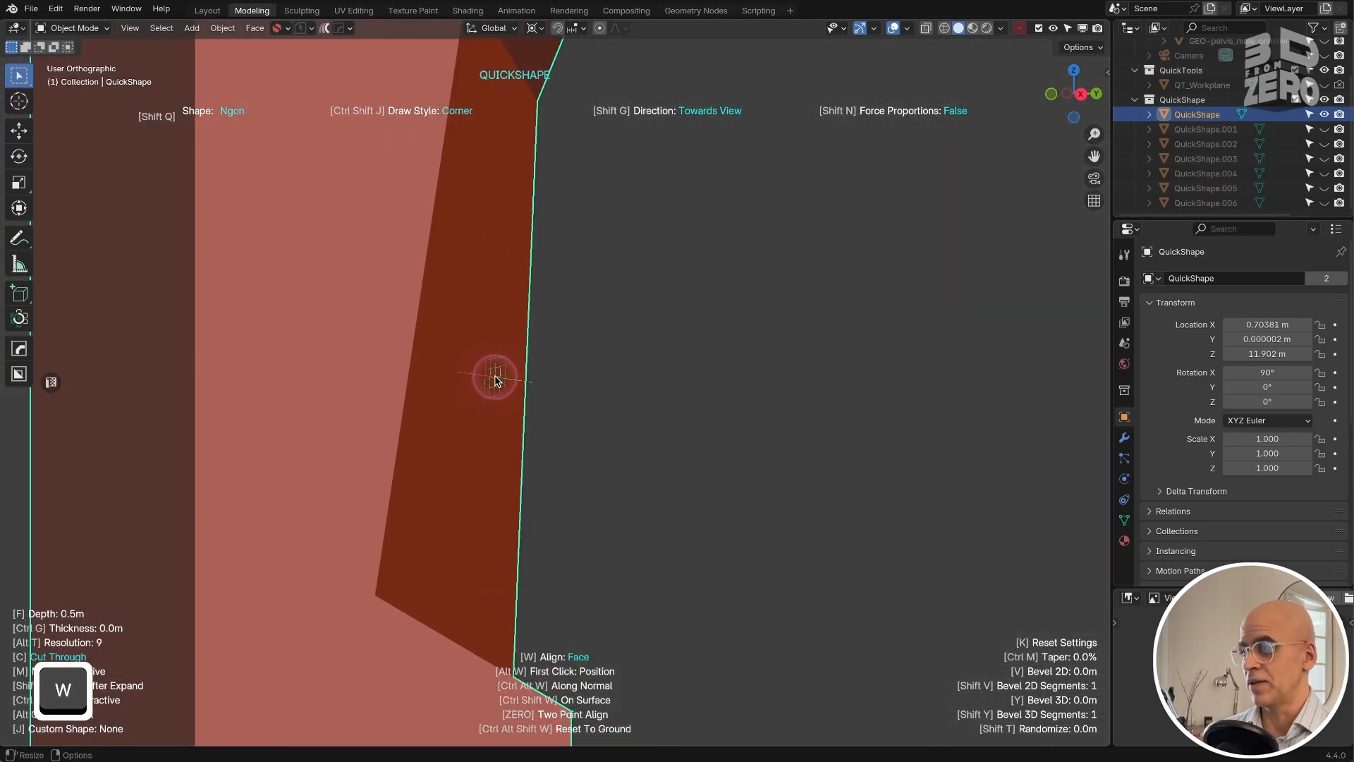
{"action": "key", "text": "ctrl"}
{"action": "left_click", "coordinate": [579, 376]}
{"action": "left_click", "coordinate": [620, 571]}
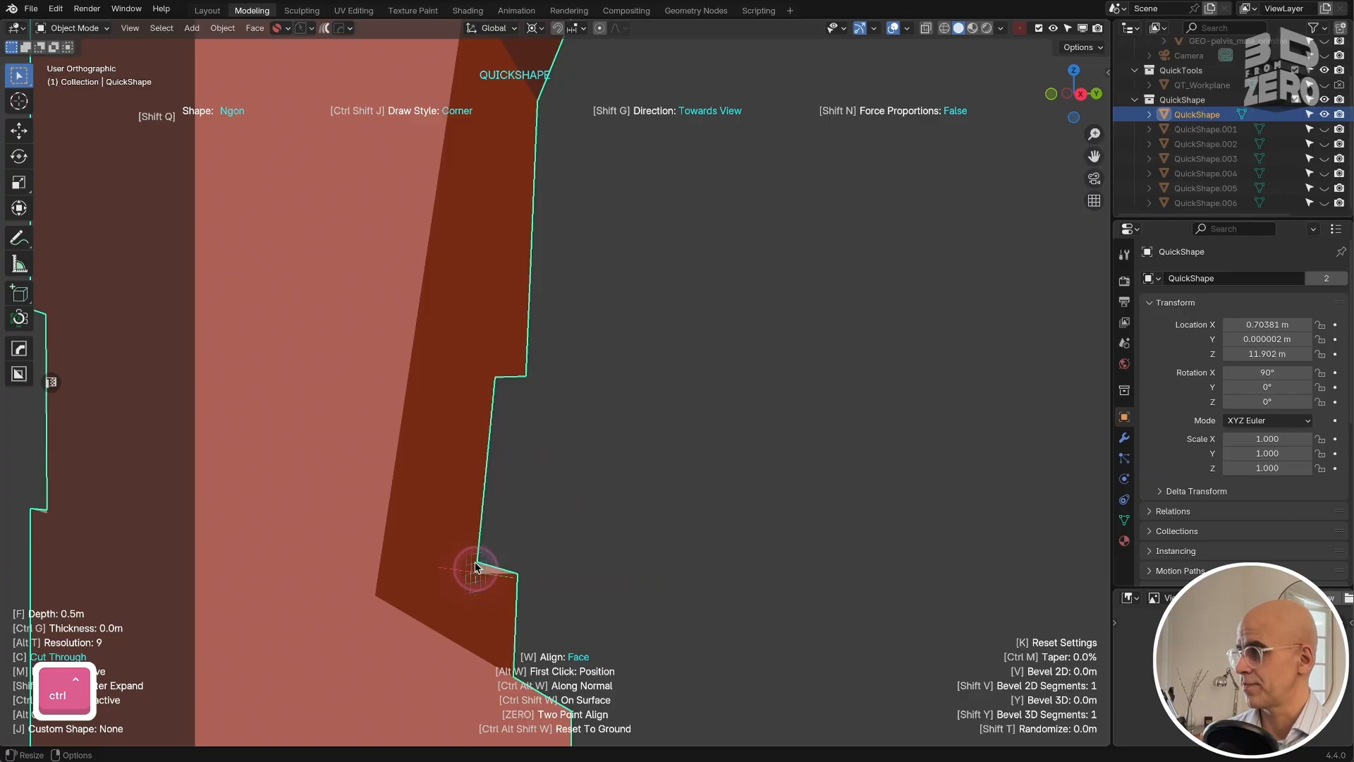
{"action": "left_click", "coordinate": [484, 559]}
Step: Undo the notch cuts in the tower and leave QuickShape
{"action": "mouse_move", "coordinate": [484, 559]}
{"action": "middle_mouse_down"}
{"action": "mouse_move", "coordinate": [332, 504]}
{"action": "mouse_move", "coordinate": [409, 511]}
{"action": "mouse_move", "coordinate": [529, 483]}
{"action": "mouse_move", "coordinate": [596, 427]}
{"action": "mouse_move", "coordinate": [544, 454]}
{"action": "middle_mouse_up"}
{"action": "key", "text": "ctrl+z"}
{"action": "scroll", "coordinate": [416, 504], "scroll_direction": "down", "scroll_amount": 5}
{"action": "key", "text": "shift+f"}
{"action": "key", "text": "KP_1"}
{"action": "middle_click_drag", "start_coordinate": [658, 369], "coordinate": [650, 311], "text": "shift"}
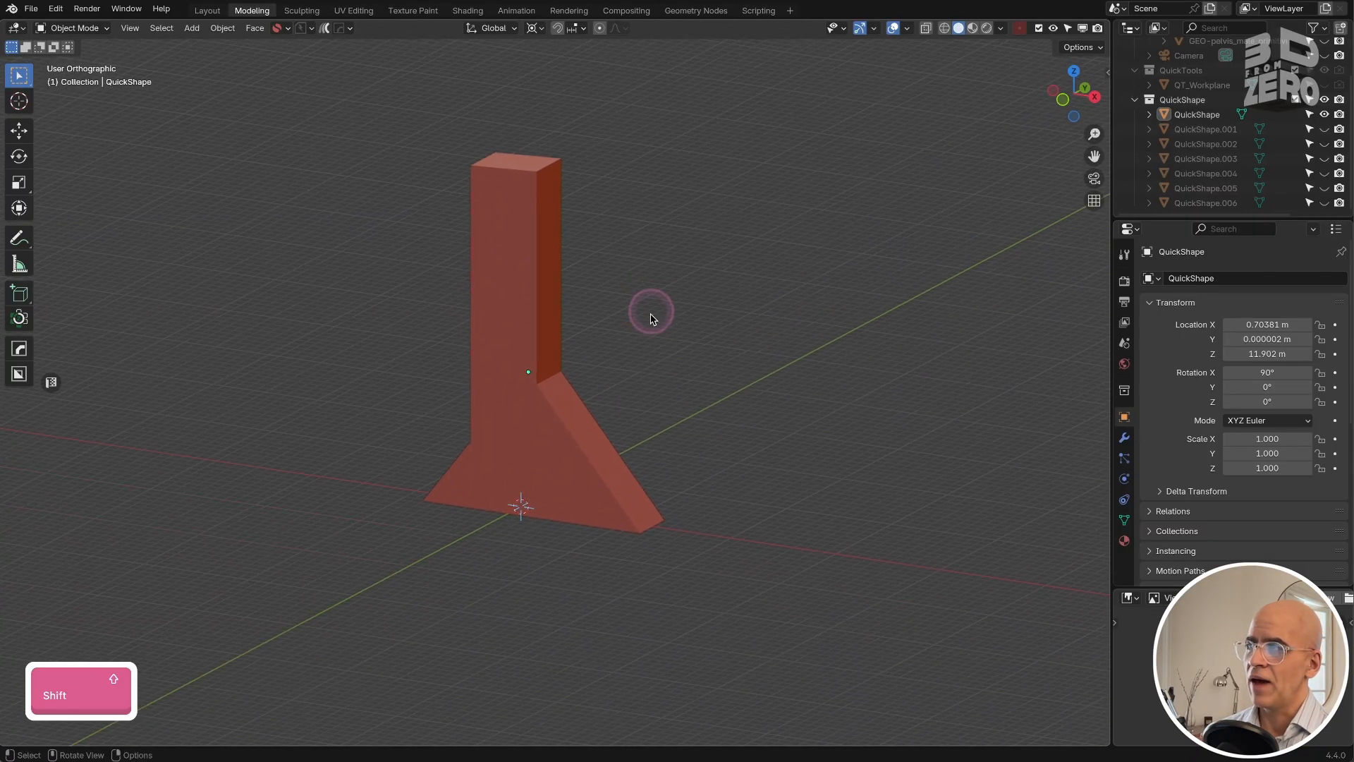
Step: Enable Orbit Around Selection in the Navigation preferences
{"action": "middle_click_drag", "start_coordinate": [629, 358], "coordinate": [178, 366]}
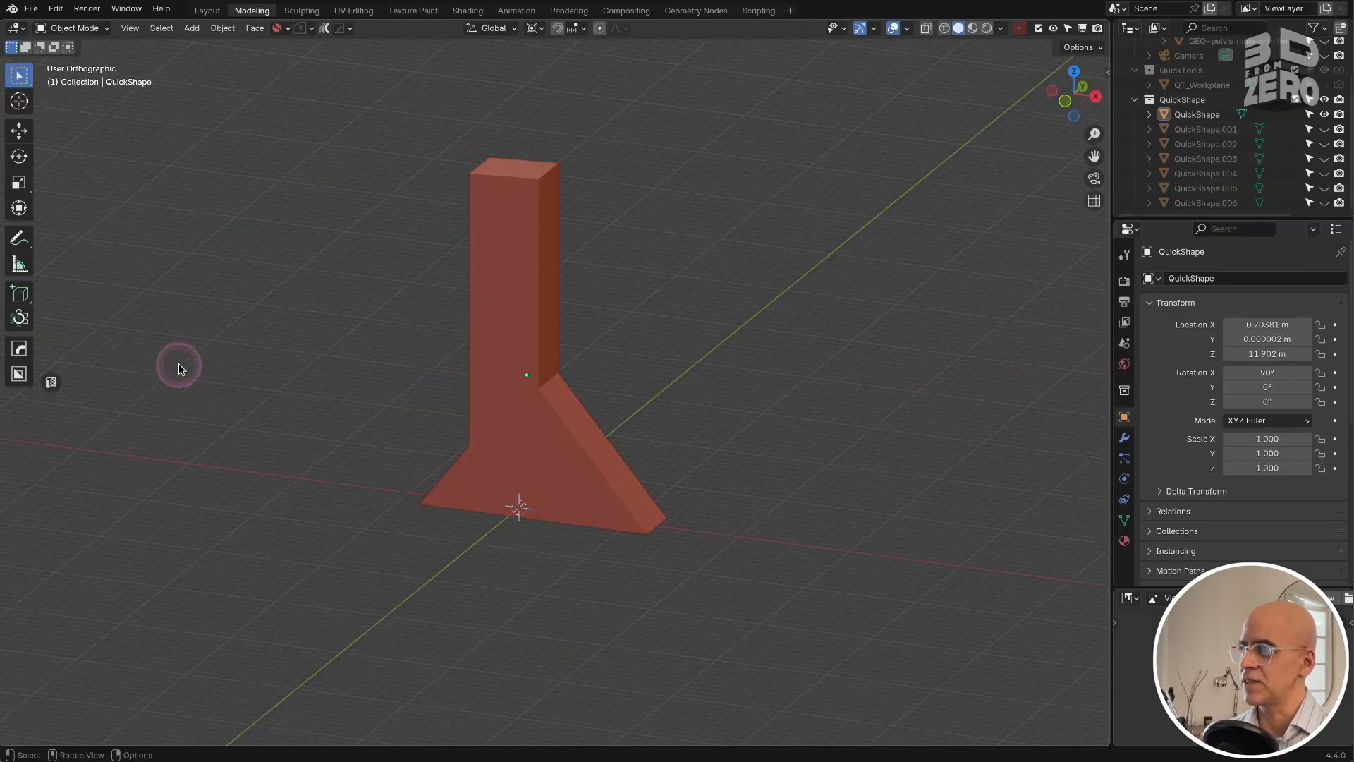
{"action": "left_click", "coordinate": [541, 462]}
{"action": "key", "text": "super+comma"}
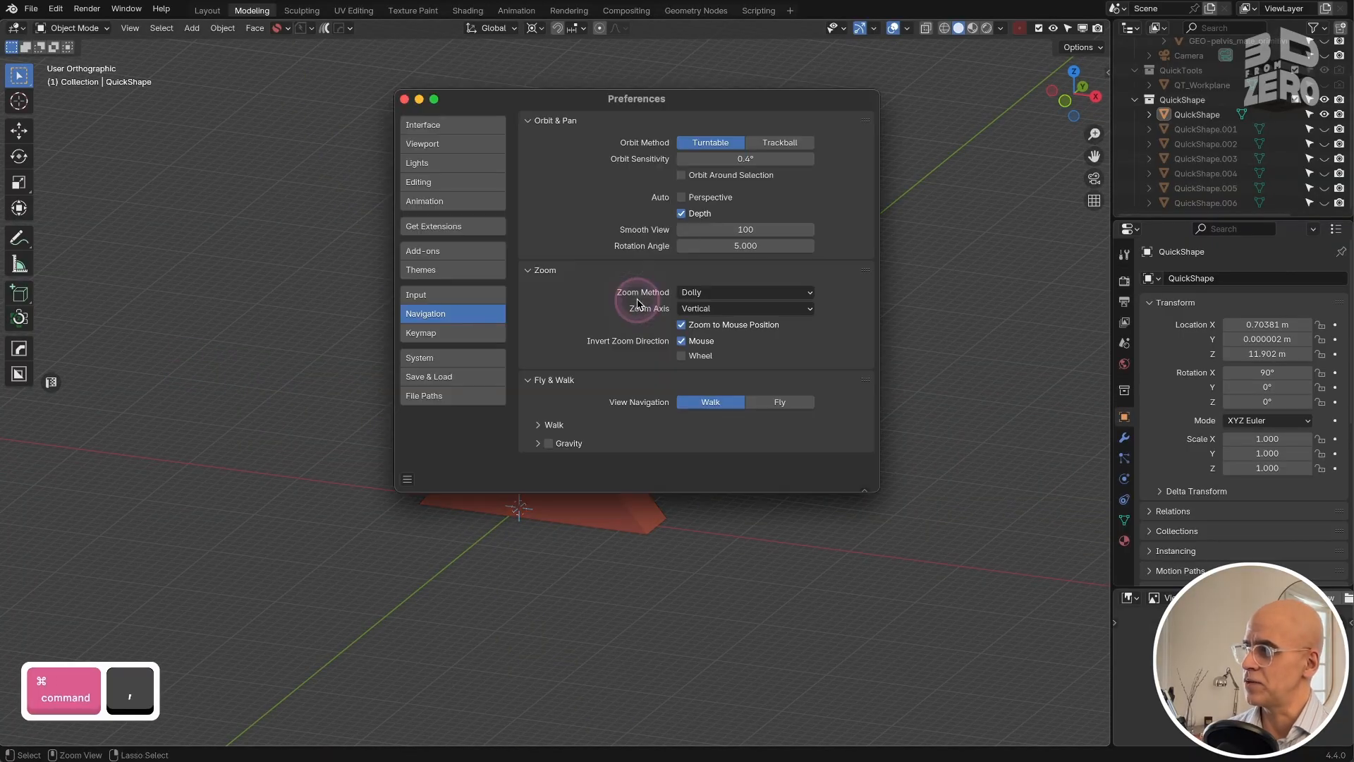
{"action": "left_click", "coordinate": [455, 320]}
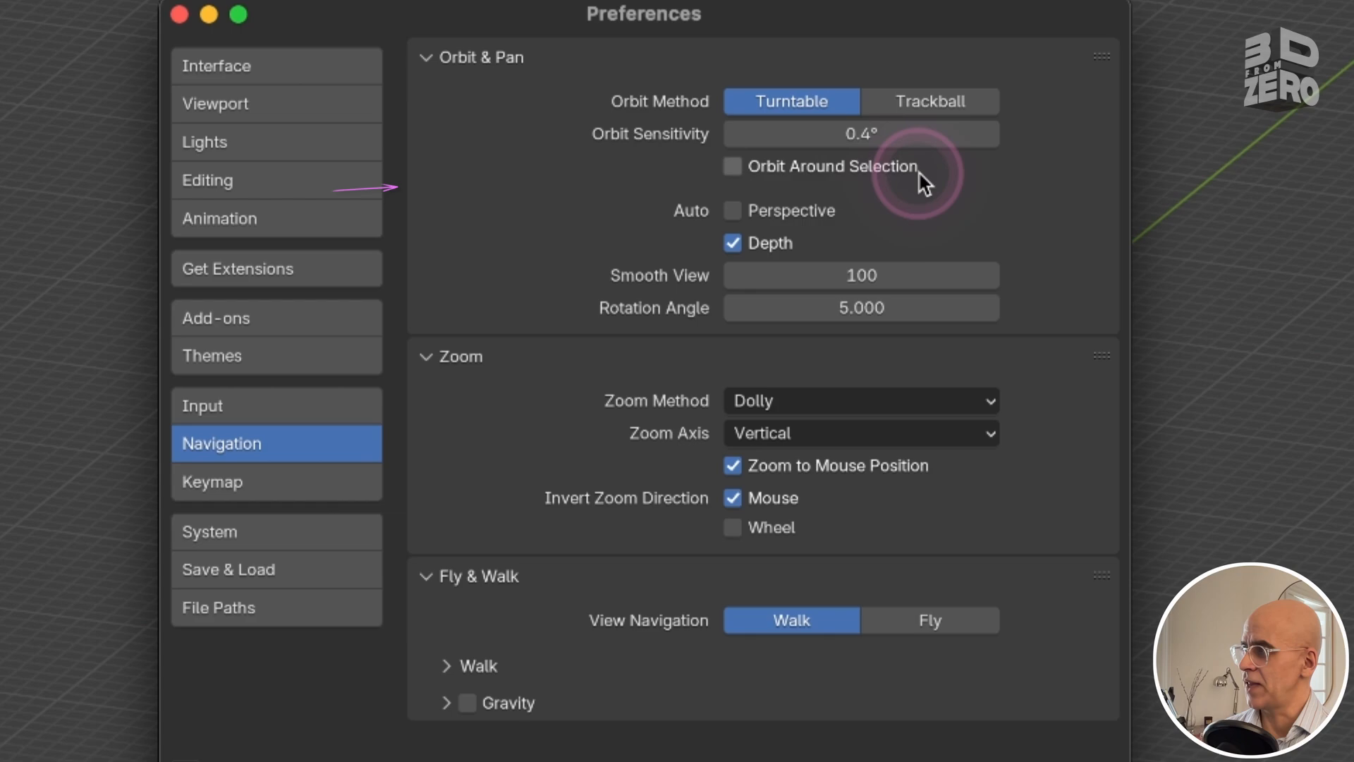
{"action": "left_click", "coordinate": [903, 167]}
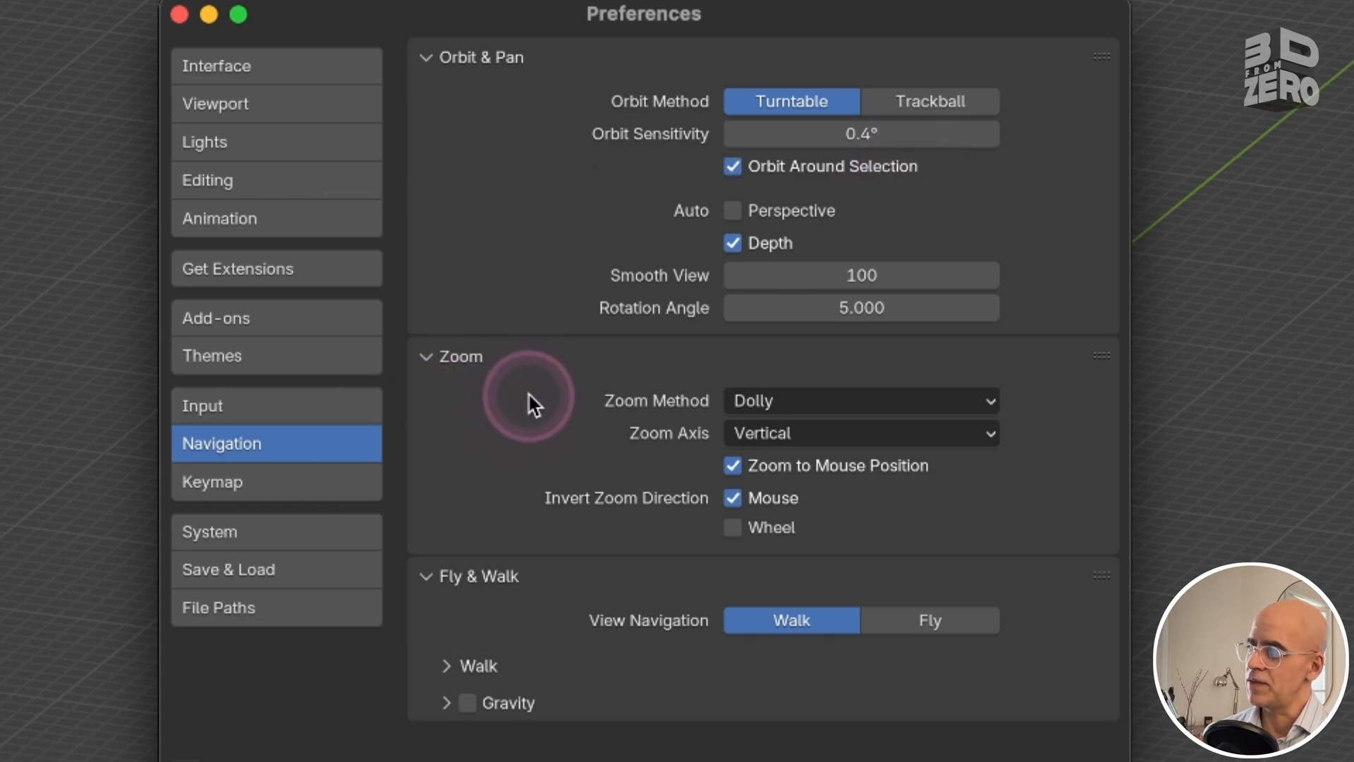
Step: Review the Rotation Angle setting in the Navigation preferences and close the Preferences window
{"action": "left_click", "coordinate": [590, 307]}
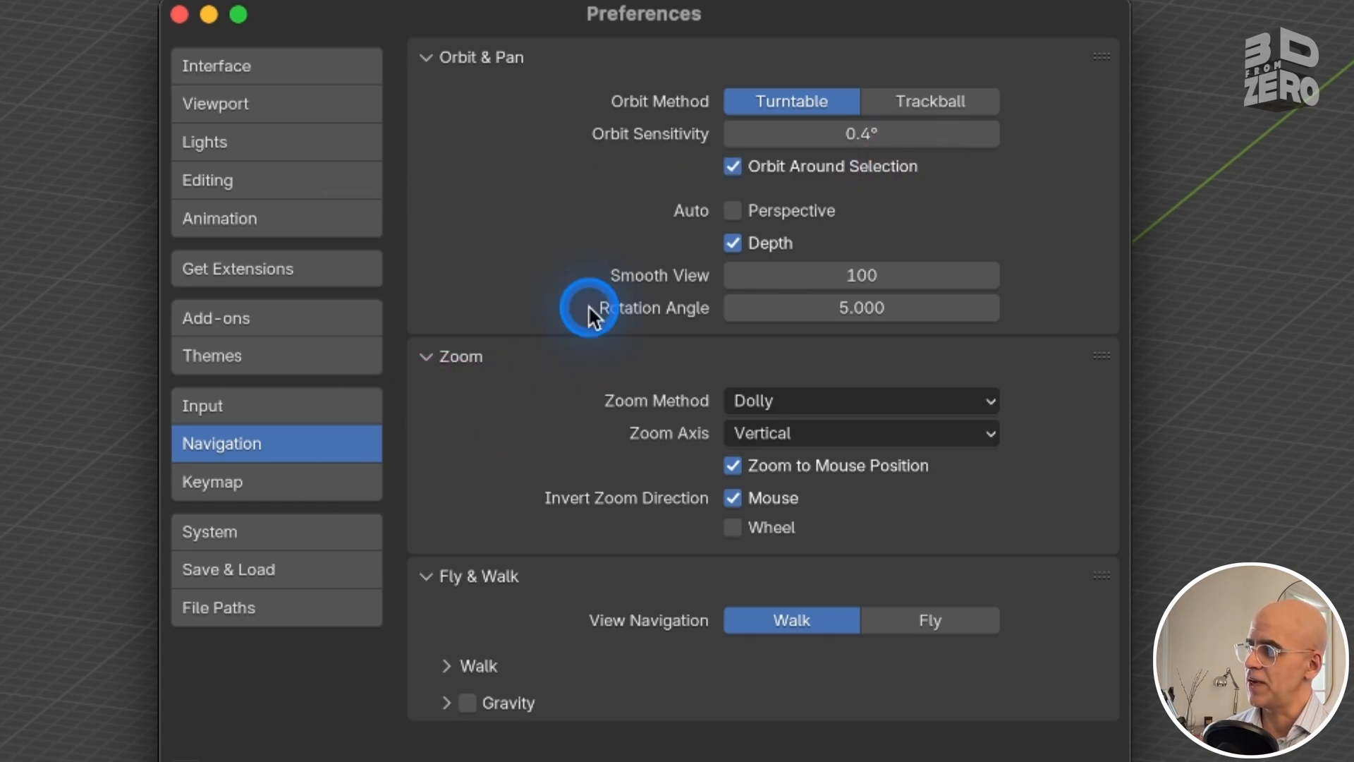
{"action": "left_click", "coordinate": [900, 305]}
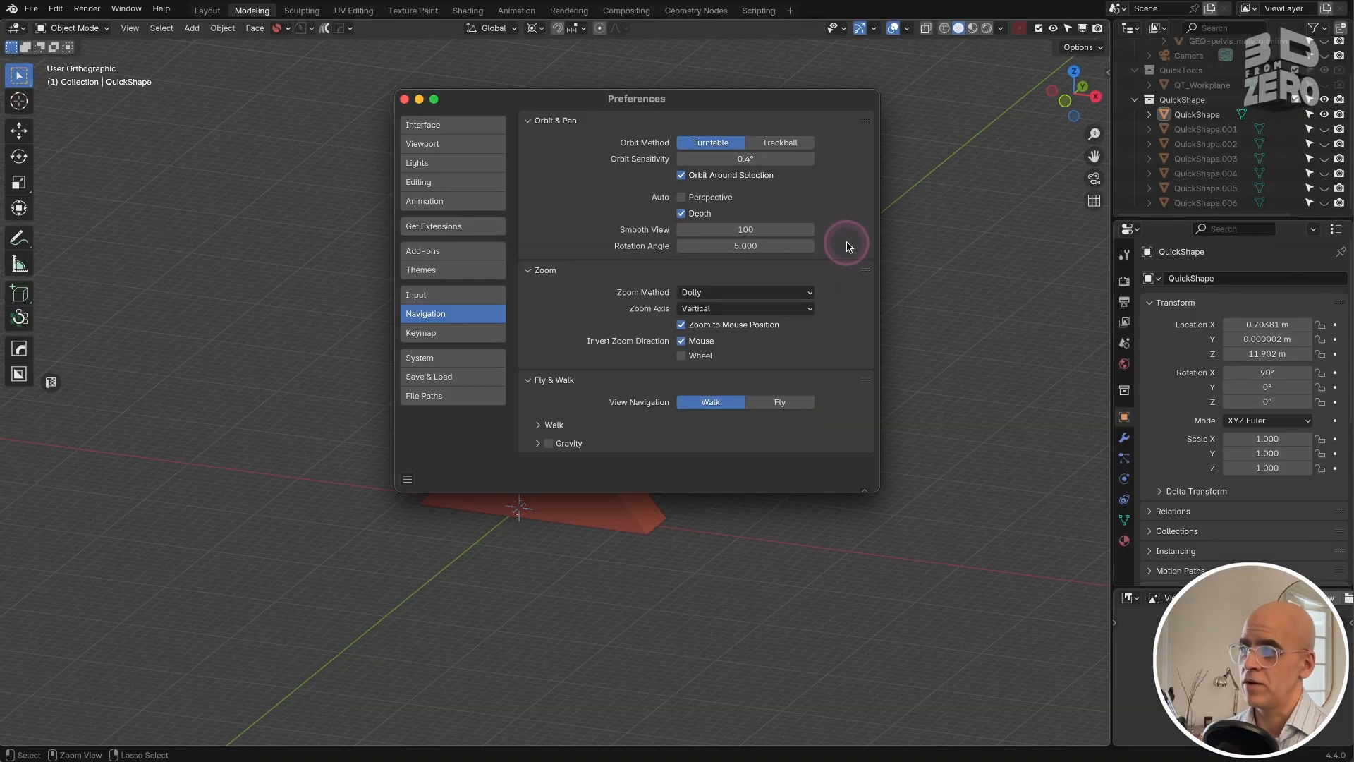
{"action": "left_click", "coordinate": [404, 99]}
Step: Orbit the view around the tower in both directions using fixed rotation increments
{"action": "key", "text": "KP_4"}
{"action": "key", "text": "KP_4"}
{"action": "key", "text": "KP_4"}
{"action": "key", "text": "KP_4"}
{"action": "key", "text": "KP_4"}
{"action": "key", "text": "KP_4"}
{"action": "key", "text": "KP_4"}
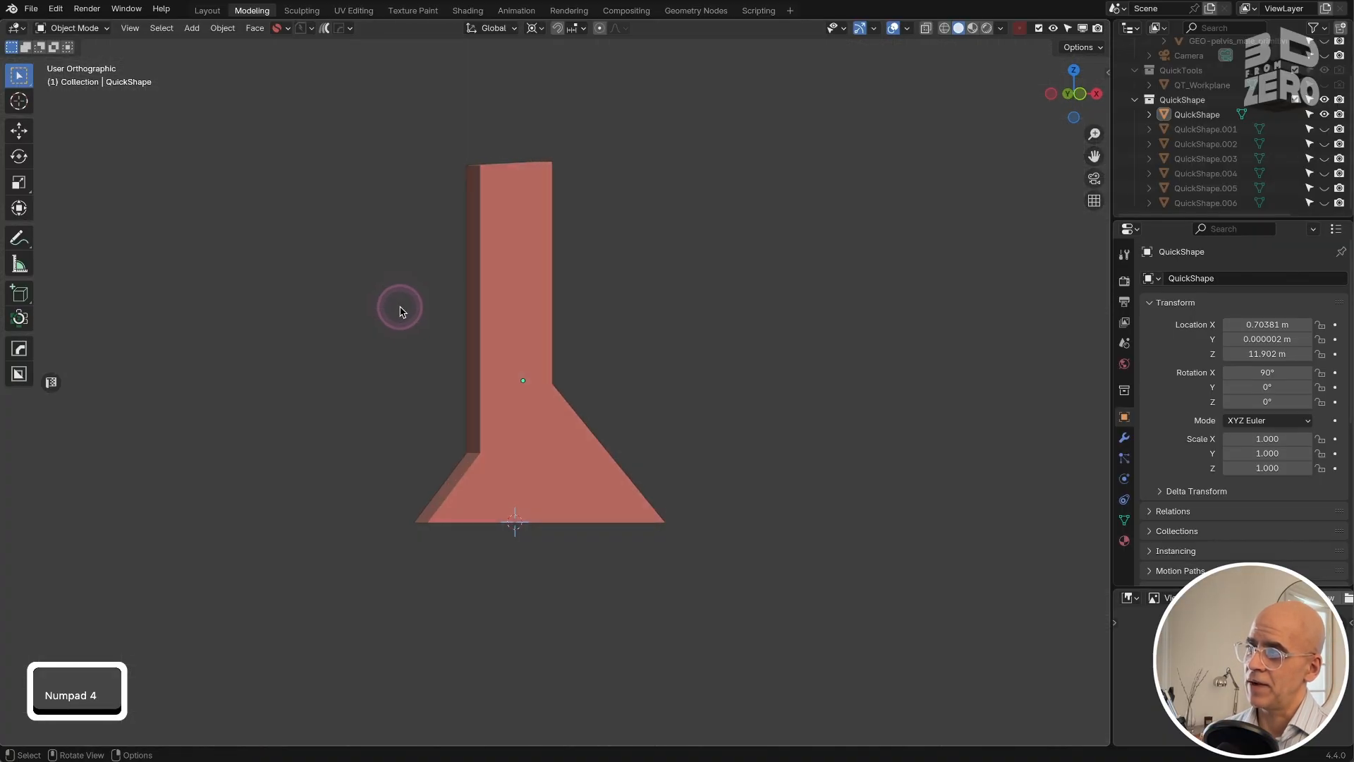
{"action": "scroll", "coordinate": [490, 303], "scroll_direction": "up", "scroll_amount": 2}
{"action": "key", "text": "KP_6"}
{"action": "key", "text": "KP_6"}
{"action": "key", "text": "KP_6"}
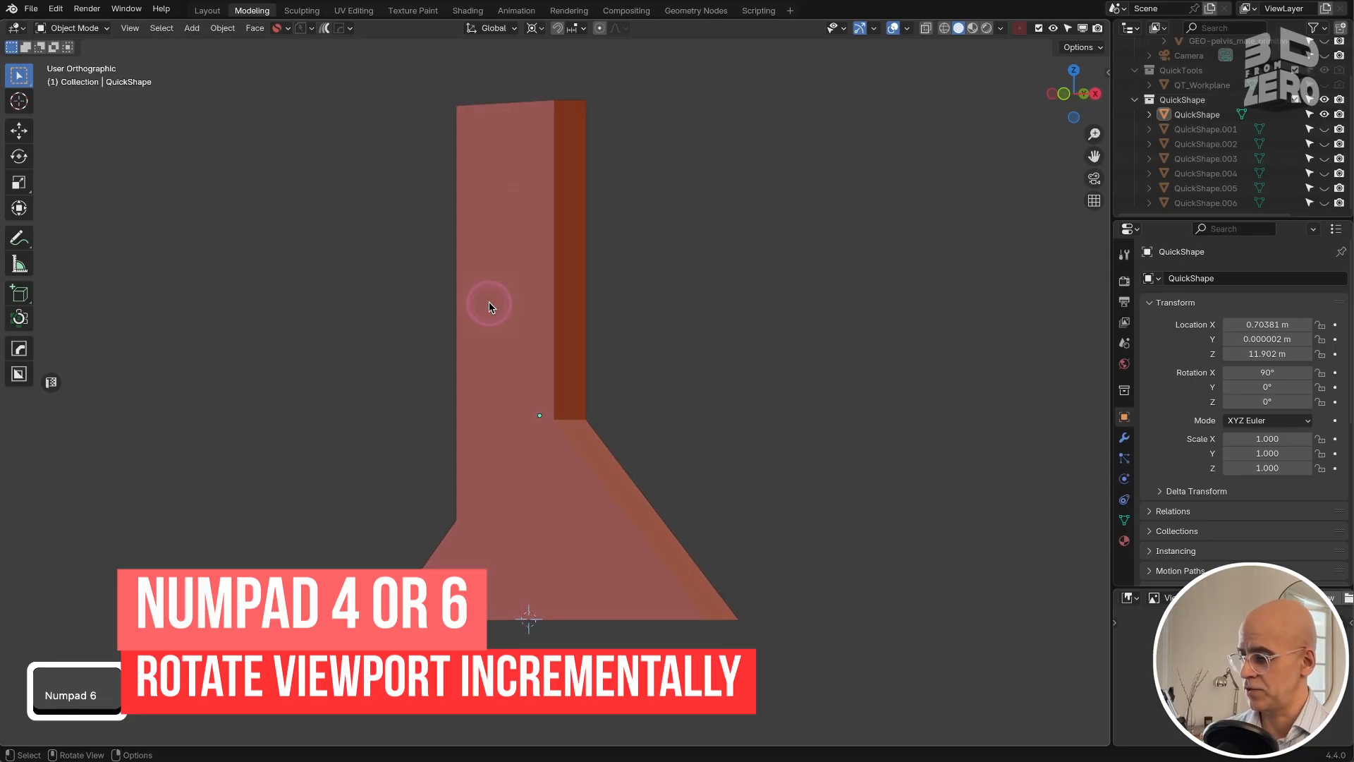
Step: Roll the front view of the tower two increments counterclockwise and back upright
{"action": "key", "text": "KP_1"}
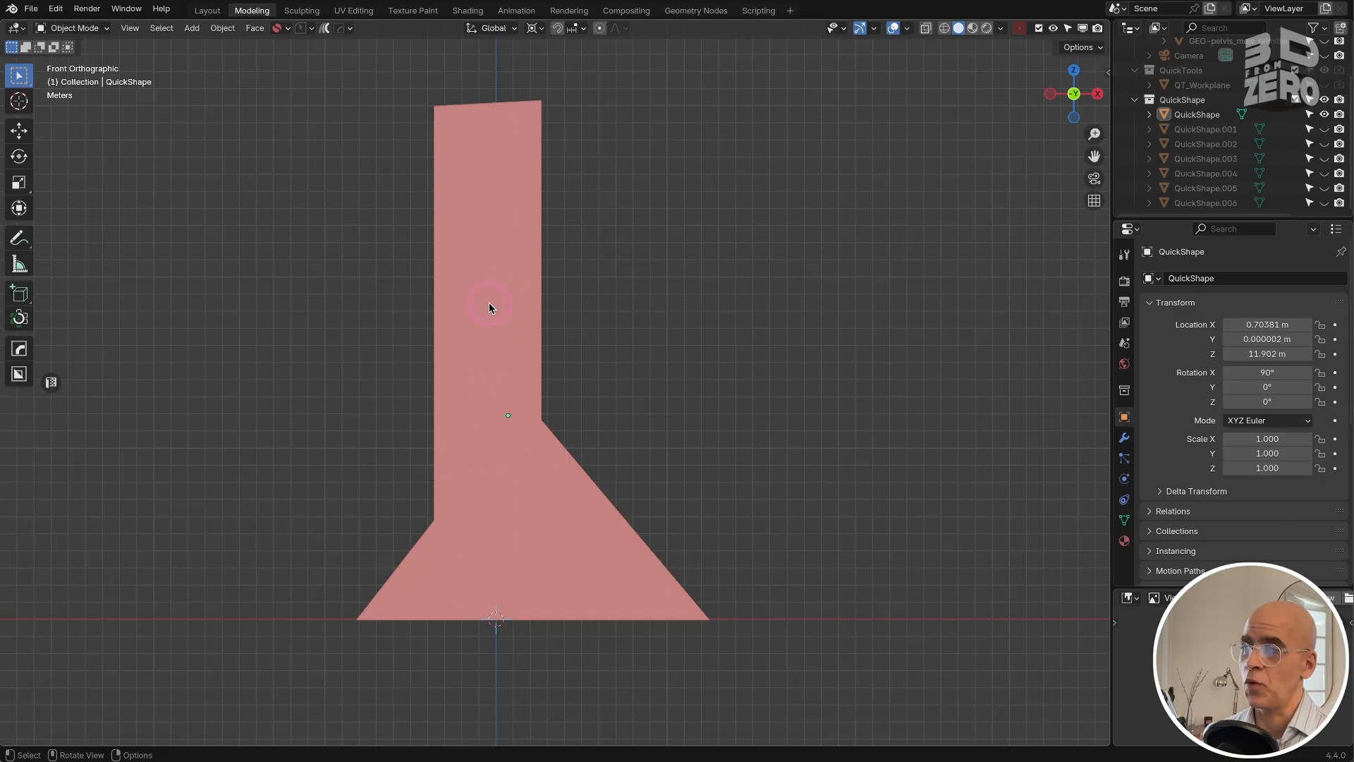
{"action": "key", "text": "shift+KP_4"}
{"action": "key", "text": "shift+KP_4"}
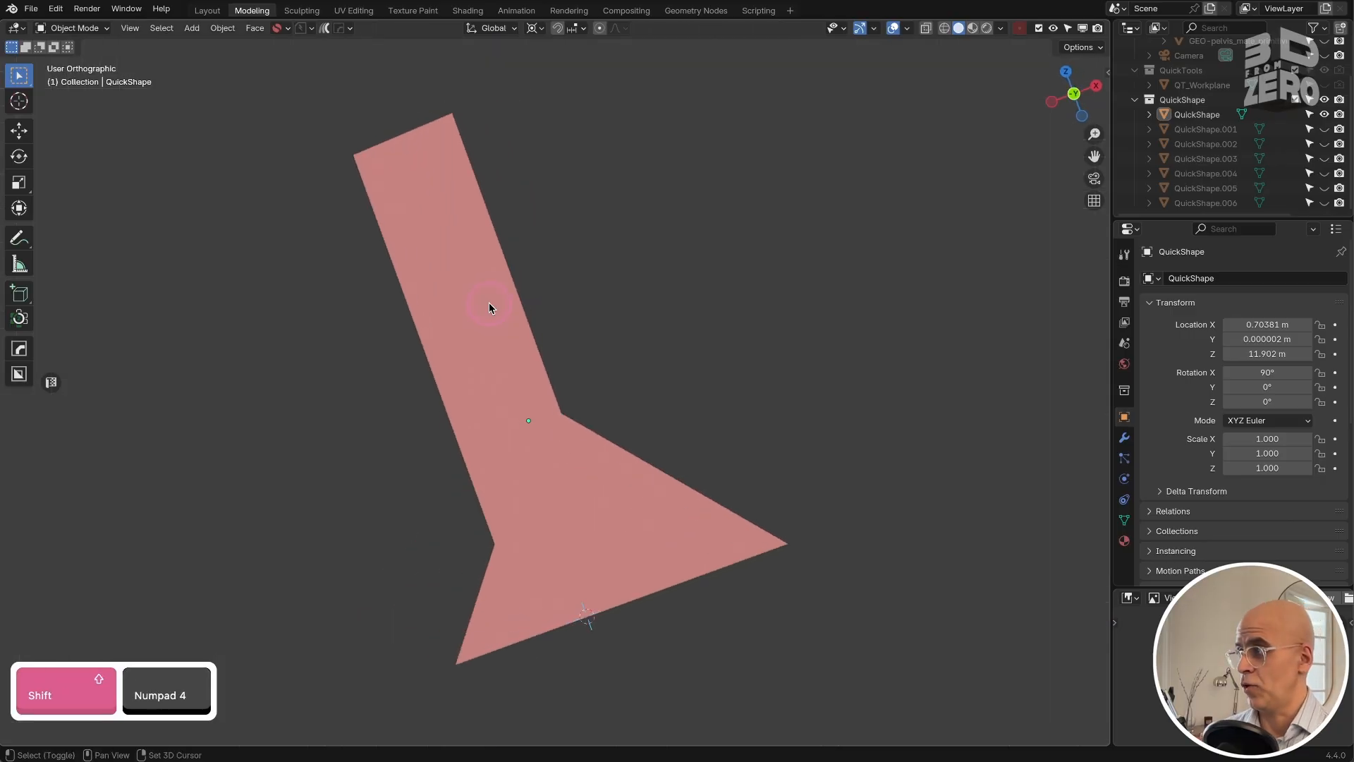
{"action": "key", "text": "shift+KP_6"}
{"action": "key", "text": "shift+KP_6"}
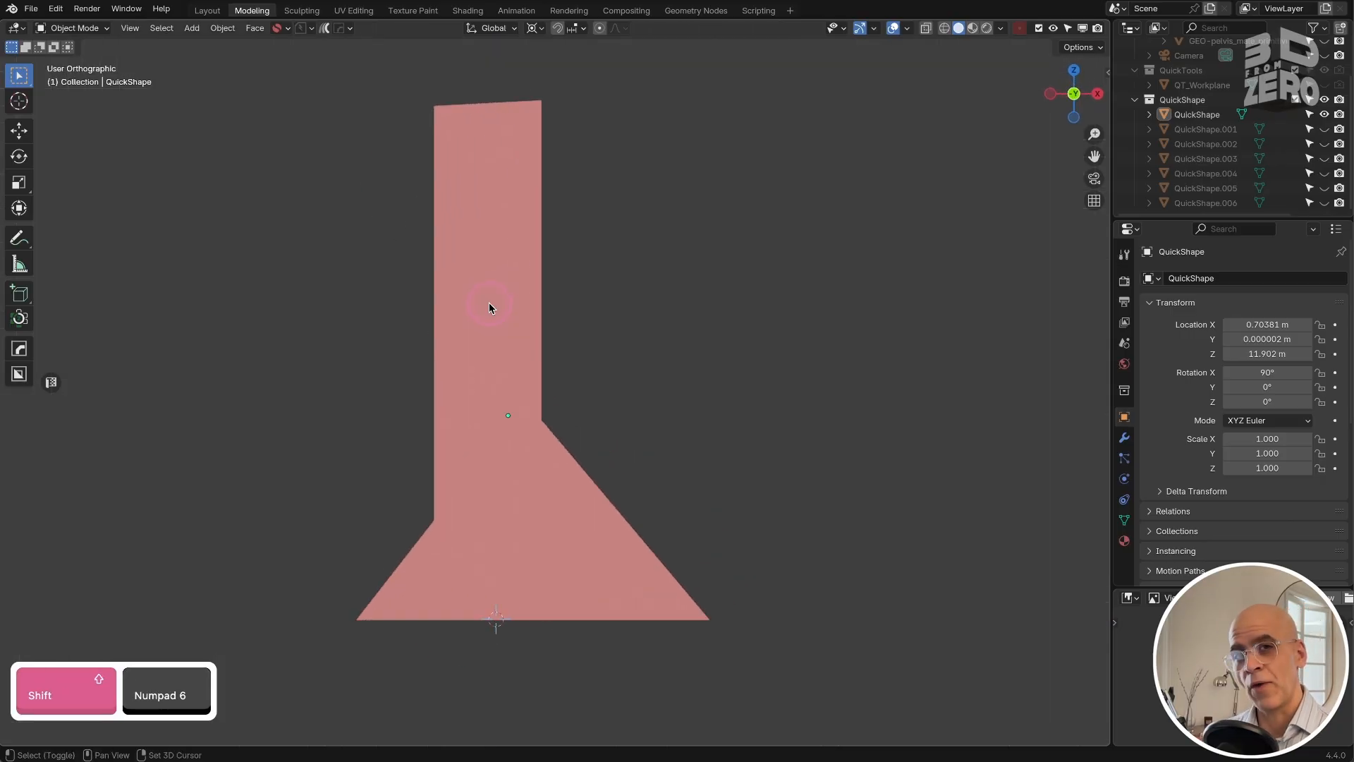
Step: Roll the top view of the tower in increments and return to the front view
{"action": "key", "text": "shift+KP_7"}
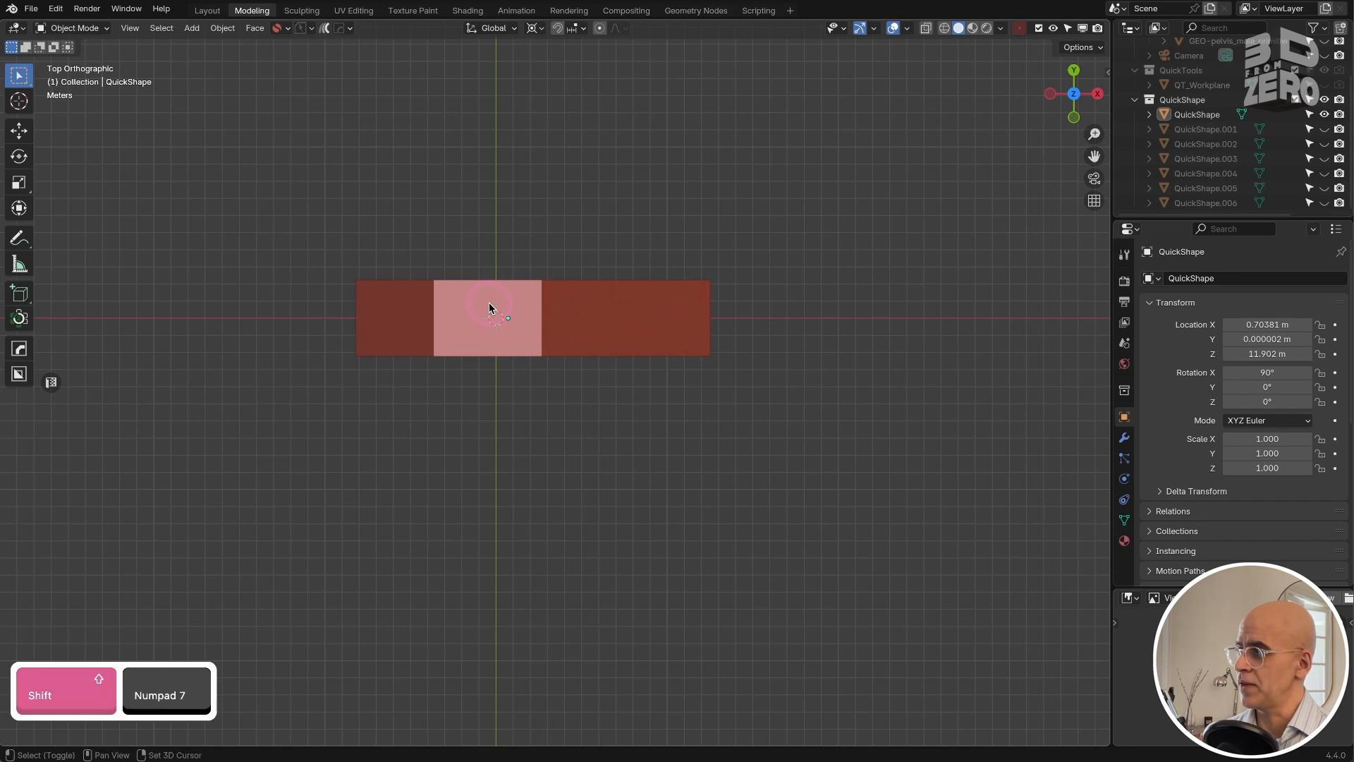
{"action": "key", "text": "shift+KP_6"}
{"action": "key", "text": "shift+KP_6"}
{"action": "key", "text": "shift+KP_4"}
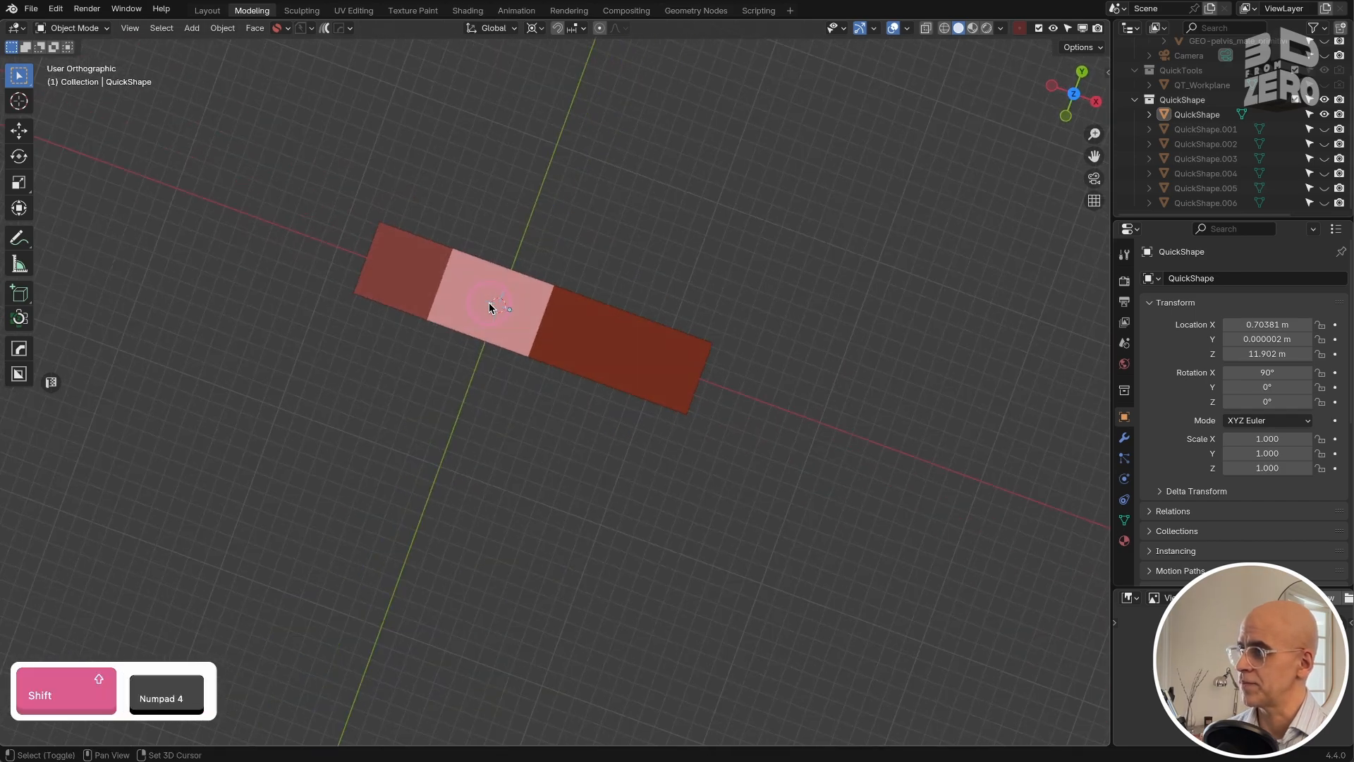
{"action": "key", "text": "shift+KP_1"}
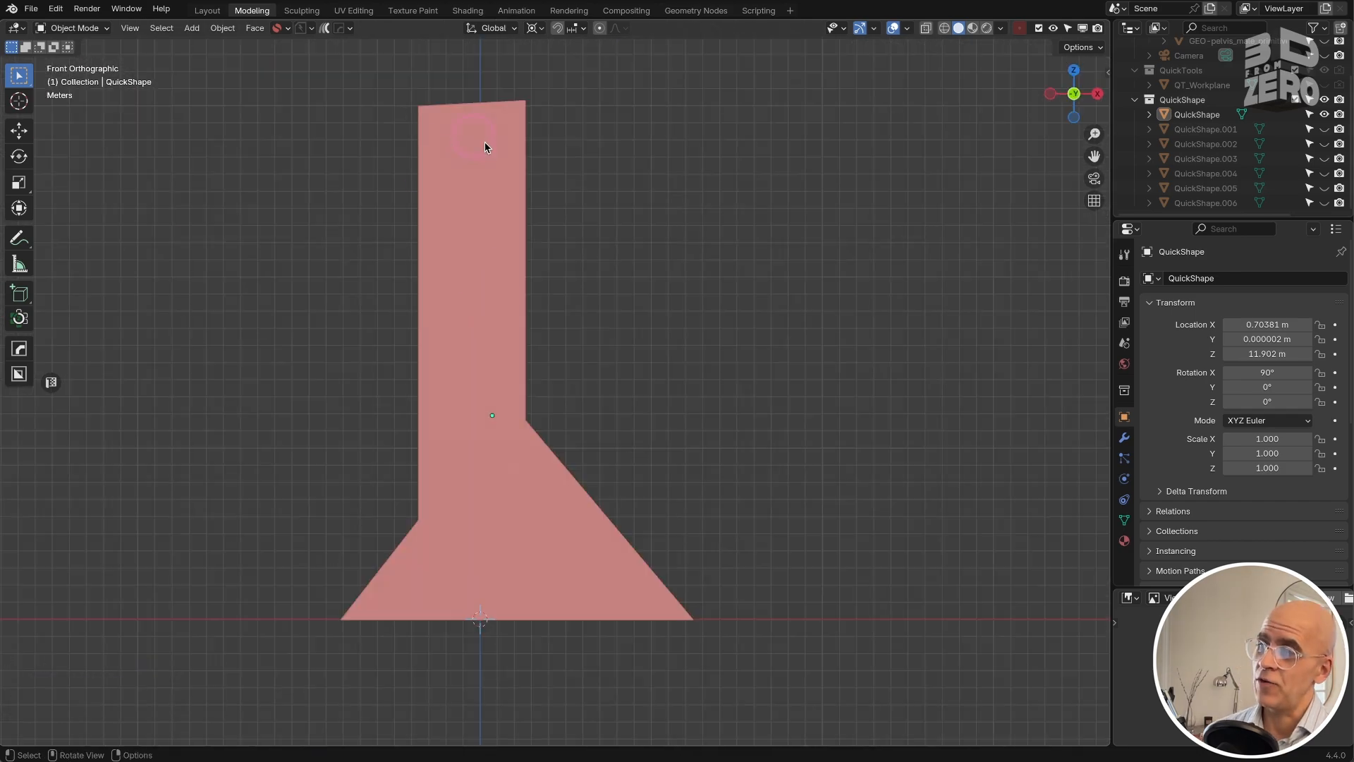
Step: Enable Cavity with the type Both in the viewport shading options to bring out the tower's edges
{"action": "middle_click_drag", "start_coordinate": [487, 462], "coordinate": [408, 477]}
{"action": "left_click", "coordinate": [1002, 31]}
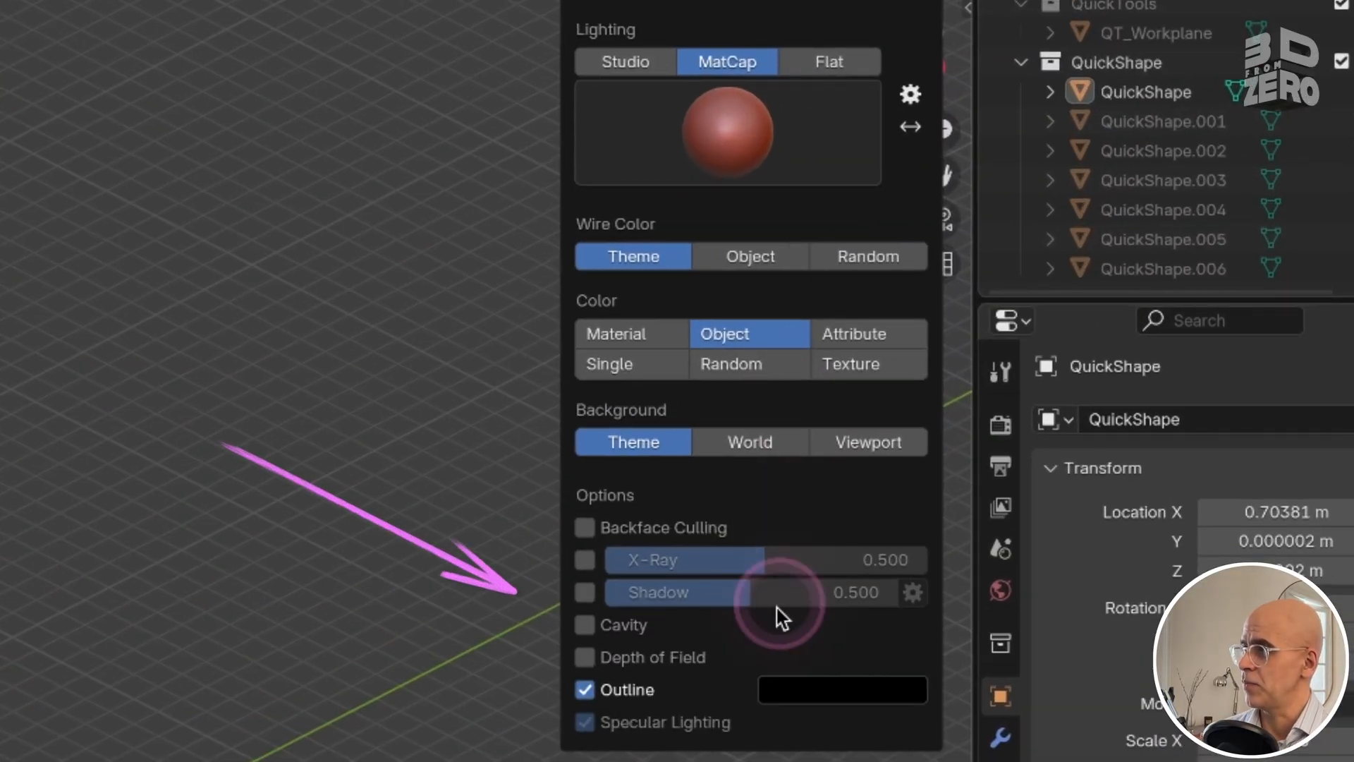
{"action": "left_click", "coordinate": [703, 625]}
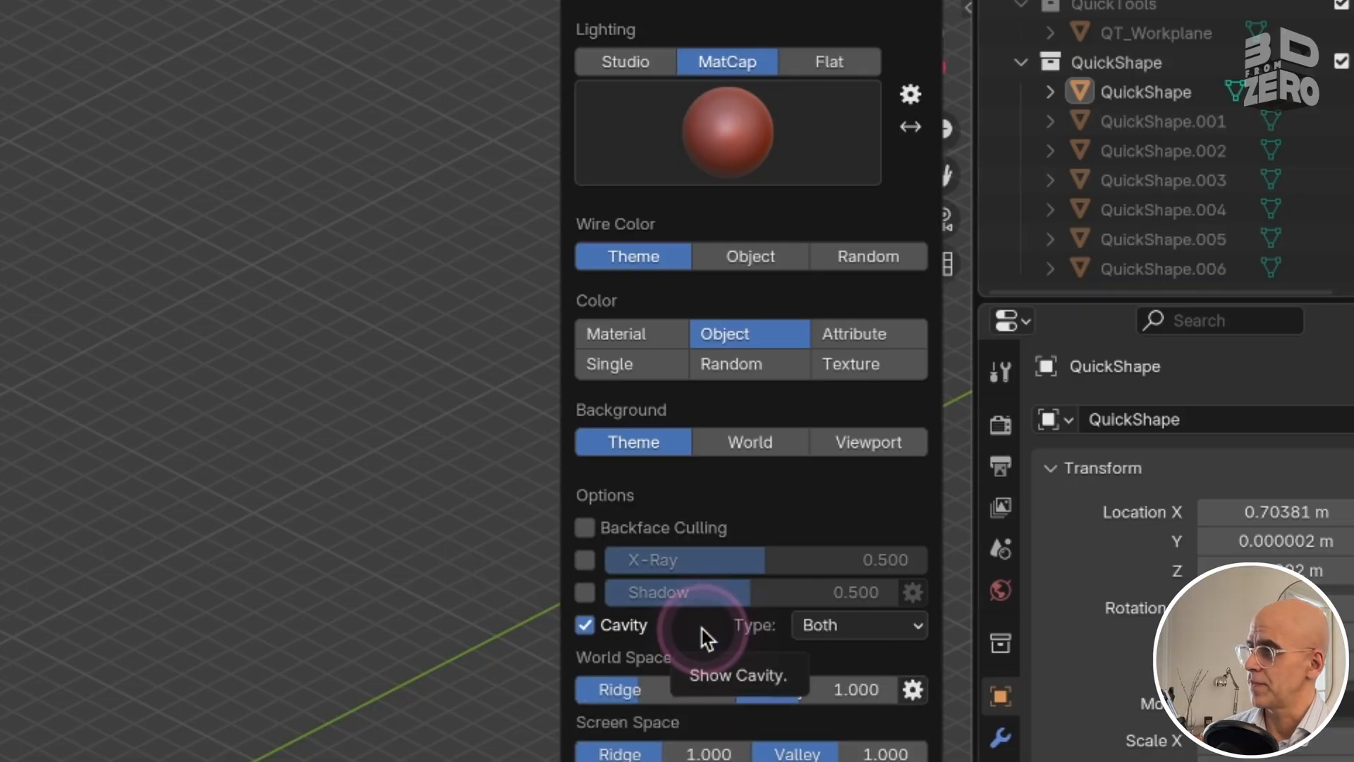
{"action": "left_click", "coordinate": [916, 624]}
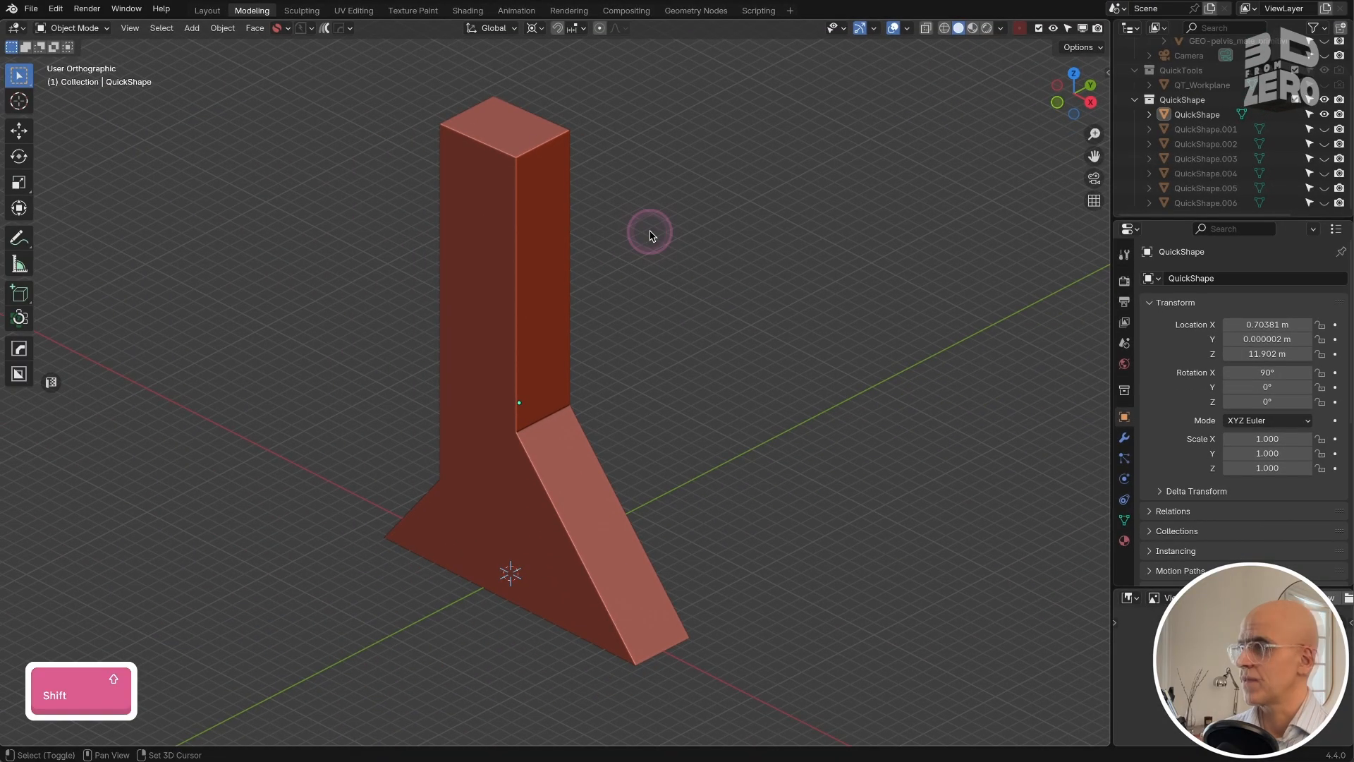
Step: Start QuickShape with the tower as its target in the front view, trying out deselecting and selecting the tower
{"action": "key", "text": "shift+f"}
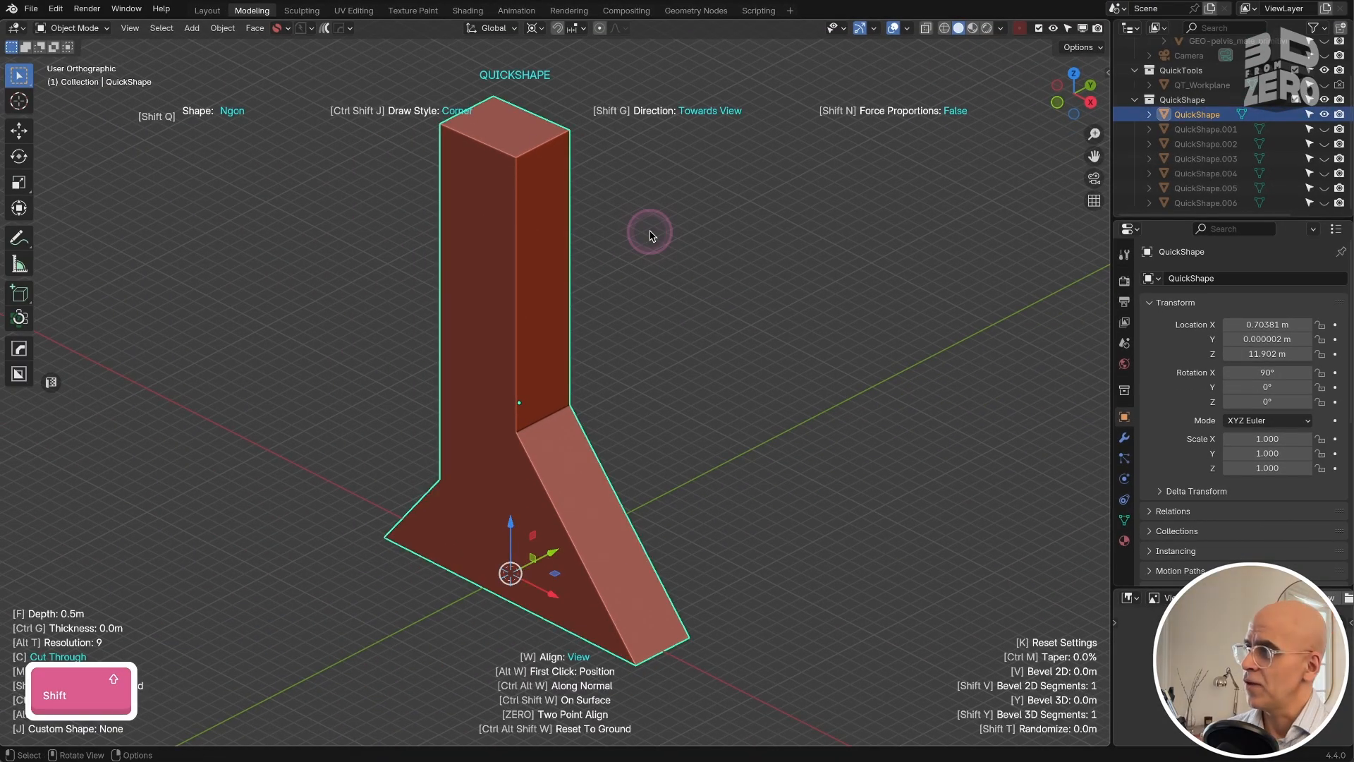
{"action": "key", "text": "KP_1"}
{"action": "scroll", "coordinate": [597, 342], "scroll_direction": "down", "scroll_amount": 2}
{"action": "middle_click_drag", "start_coordinate": [597, 341], "coordinate": [593, 365], "text": "shift"}
{"action": "key", "text": "alt+space"}
{"action": "left_click", "coordinate": [592, 448]}
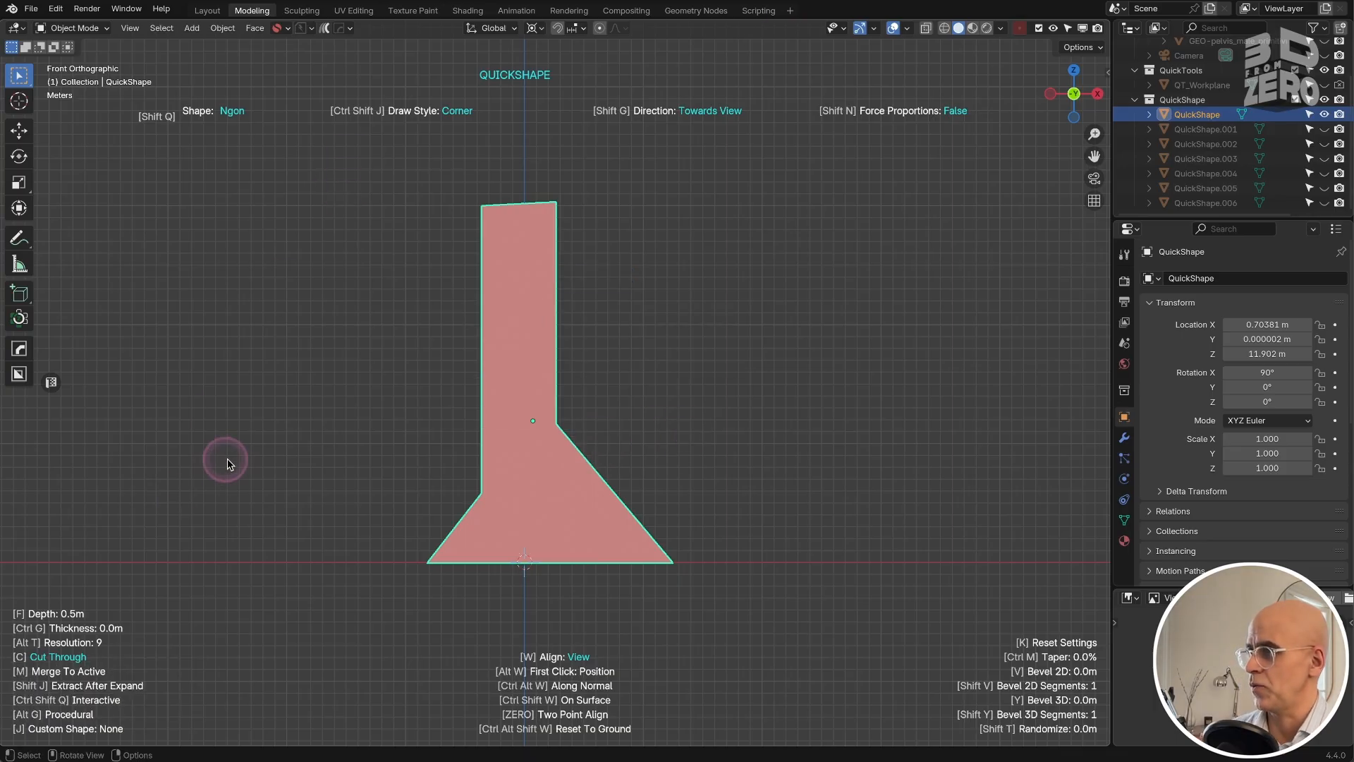
{"action": "left_click", "coordinate": [181, 502]}
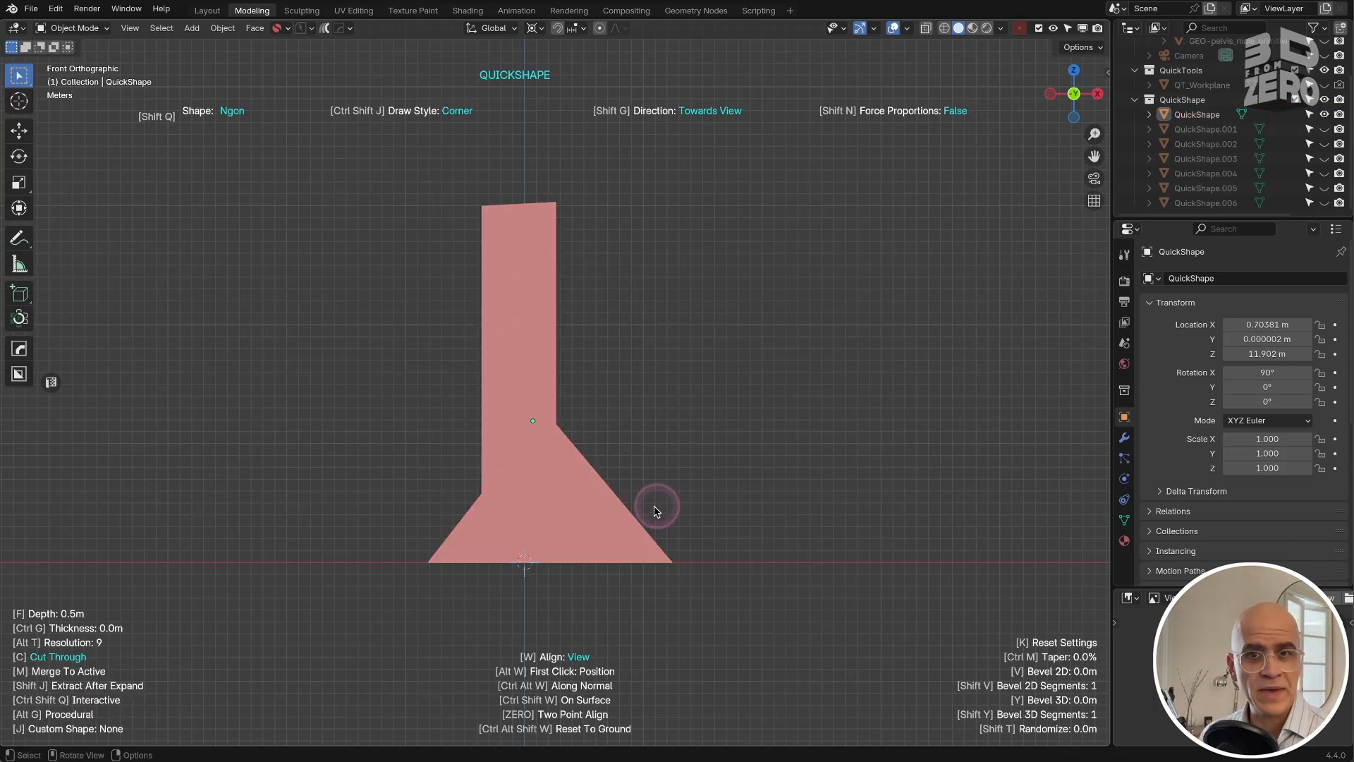
{"action": "left_click", "coordinate": [593, 522]}
{"action": "scroll", "coordinate": [92, 656], "scroll_direction": "up", "scroll_amount": 1}
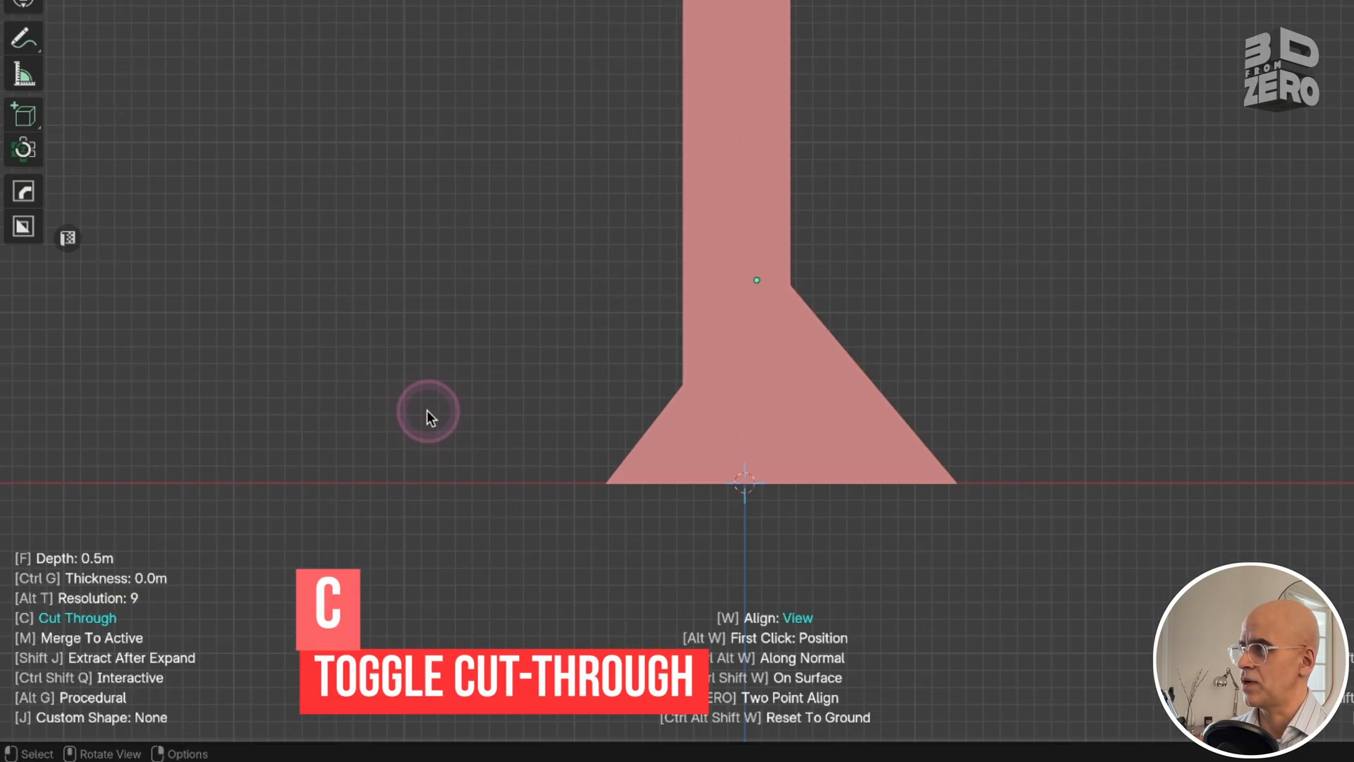
Step: Toggle QuickShape's Cut Through option off and back on
{"action": "key", "text": "c"}
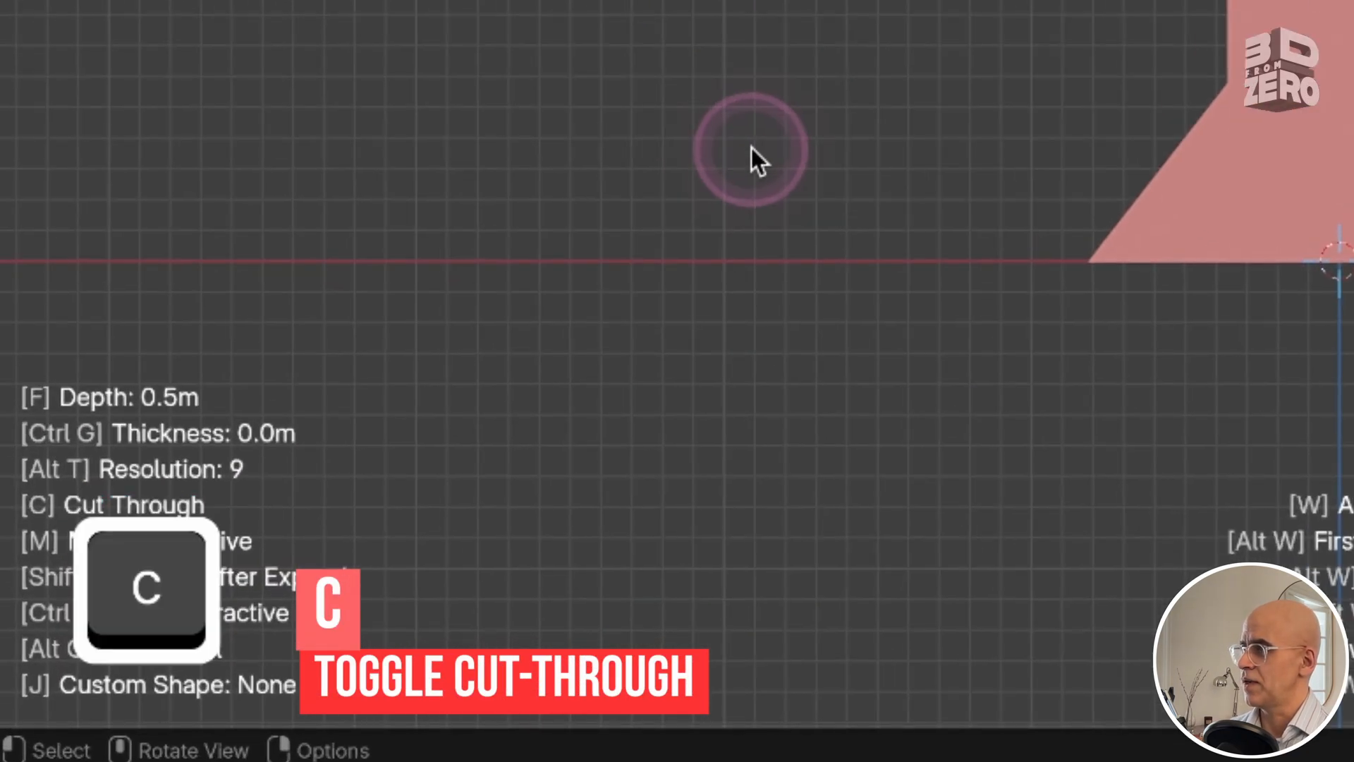
{"action": "key", "text": "c"}
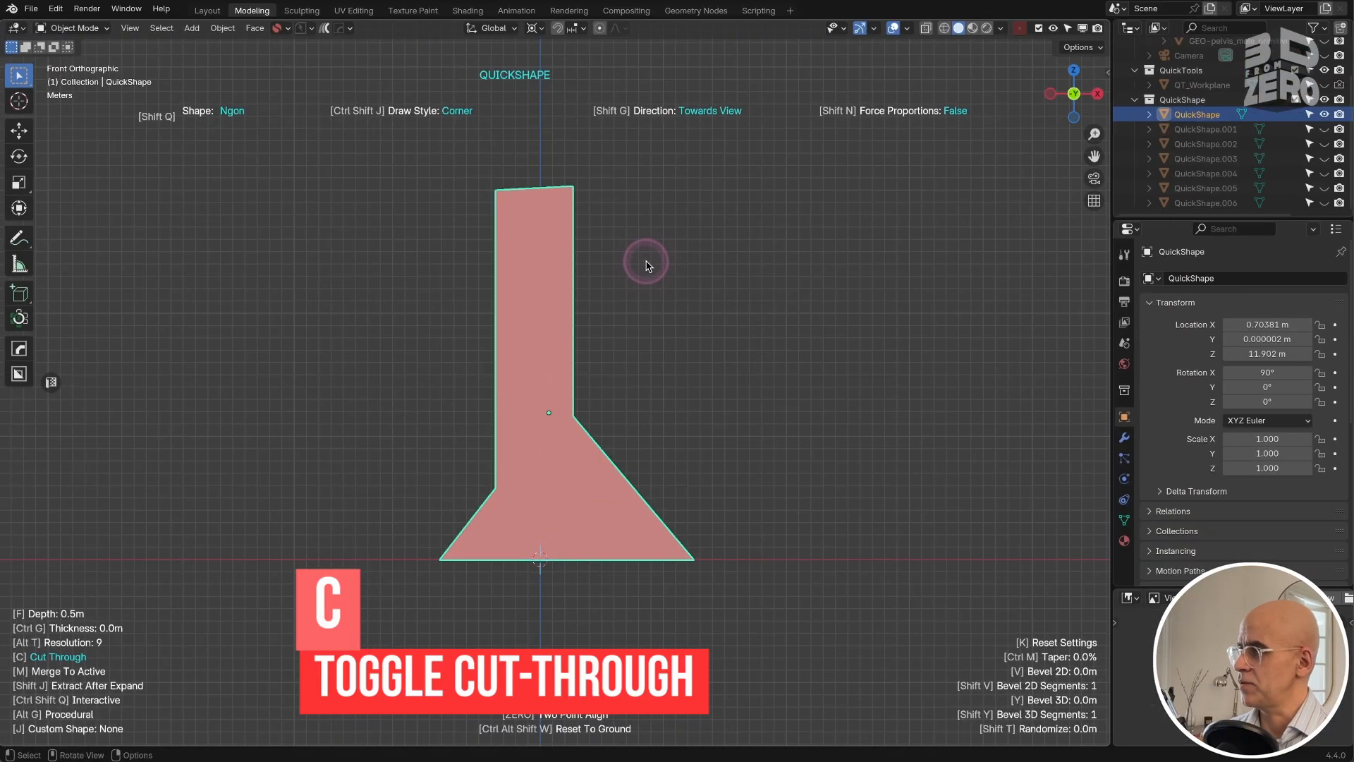
{"action": "key", "text": "ctrl"}
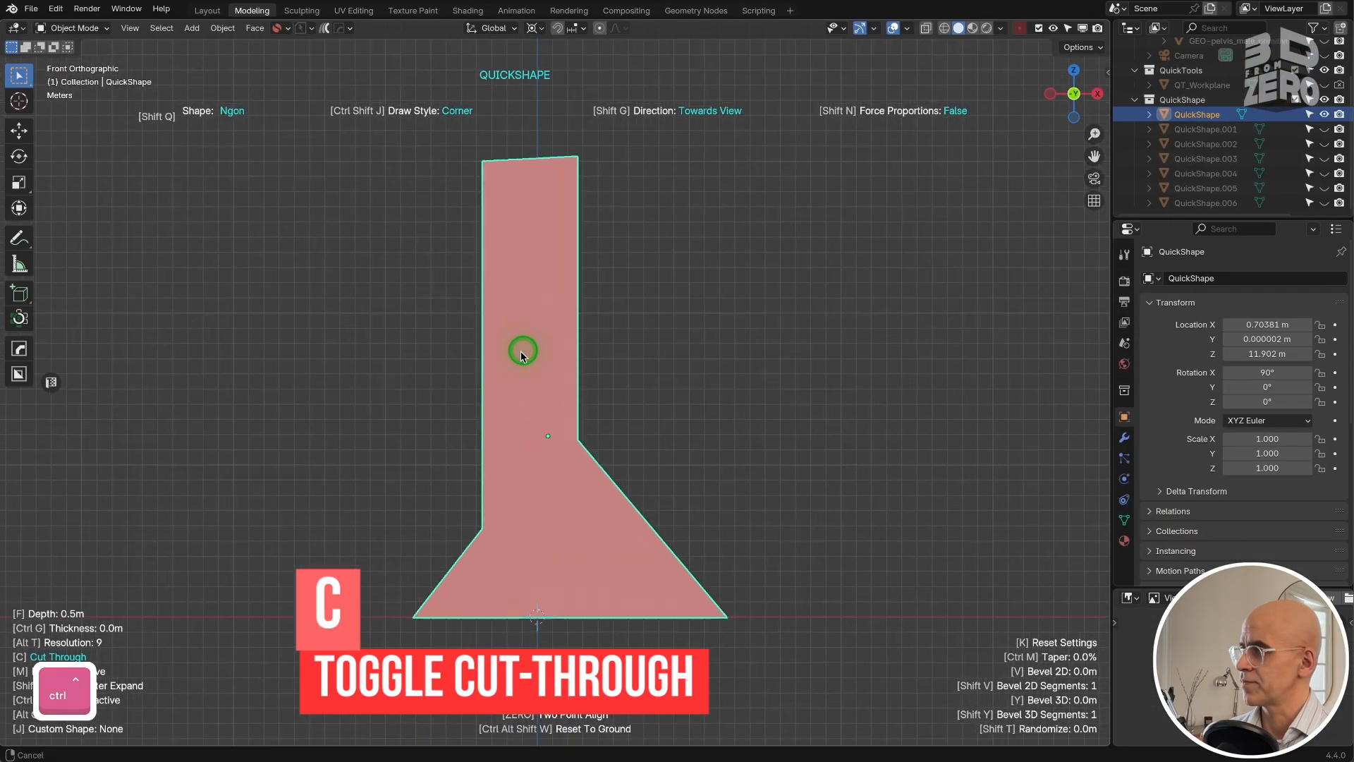
{"action": "scroll", "coordinate": [520, 350], "scroll_direction": "up", "scroll_amount": 1}
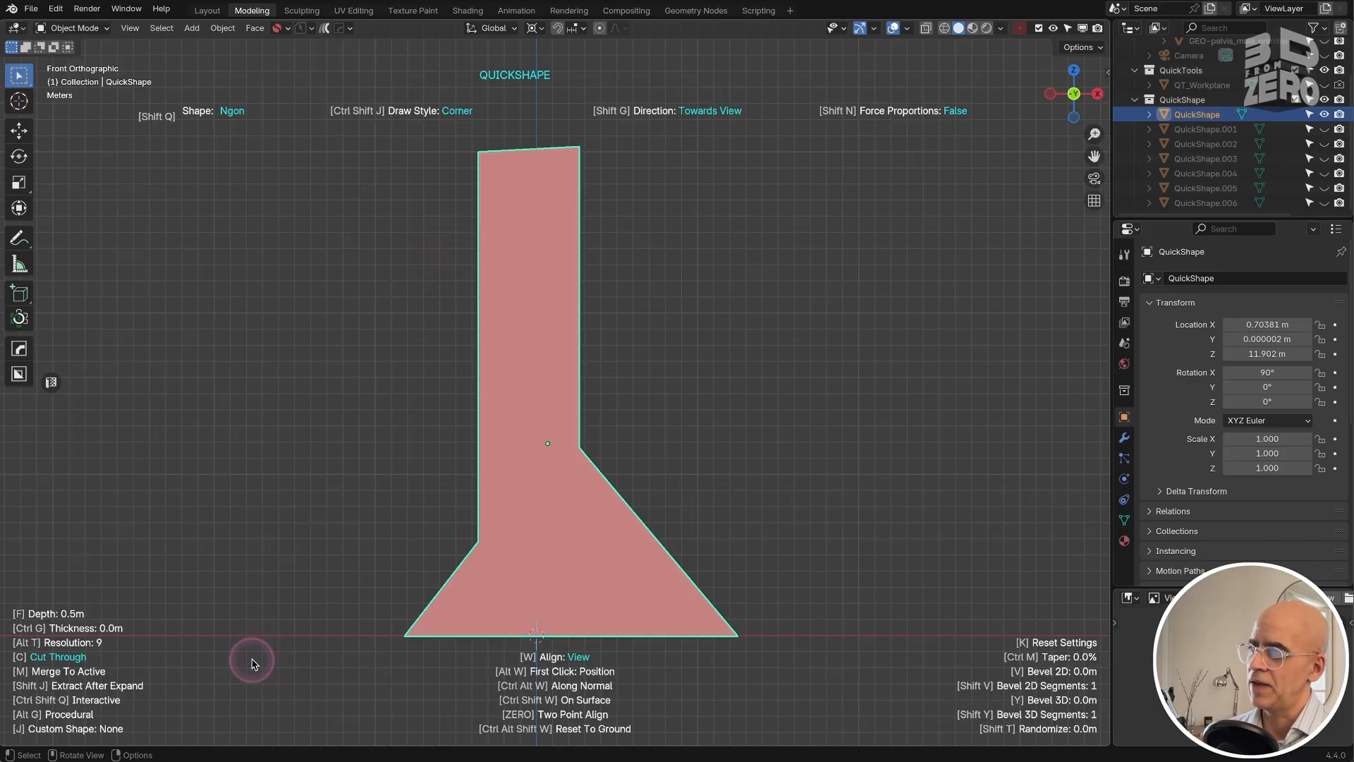
Step: Cycle through QuickShape's shape types and return to Ngon
{"action": "key", "text": "w"}
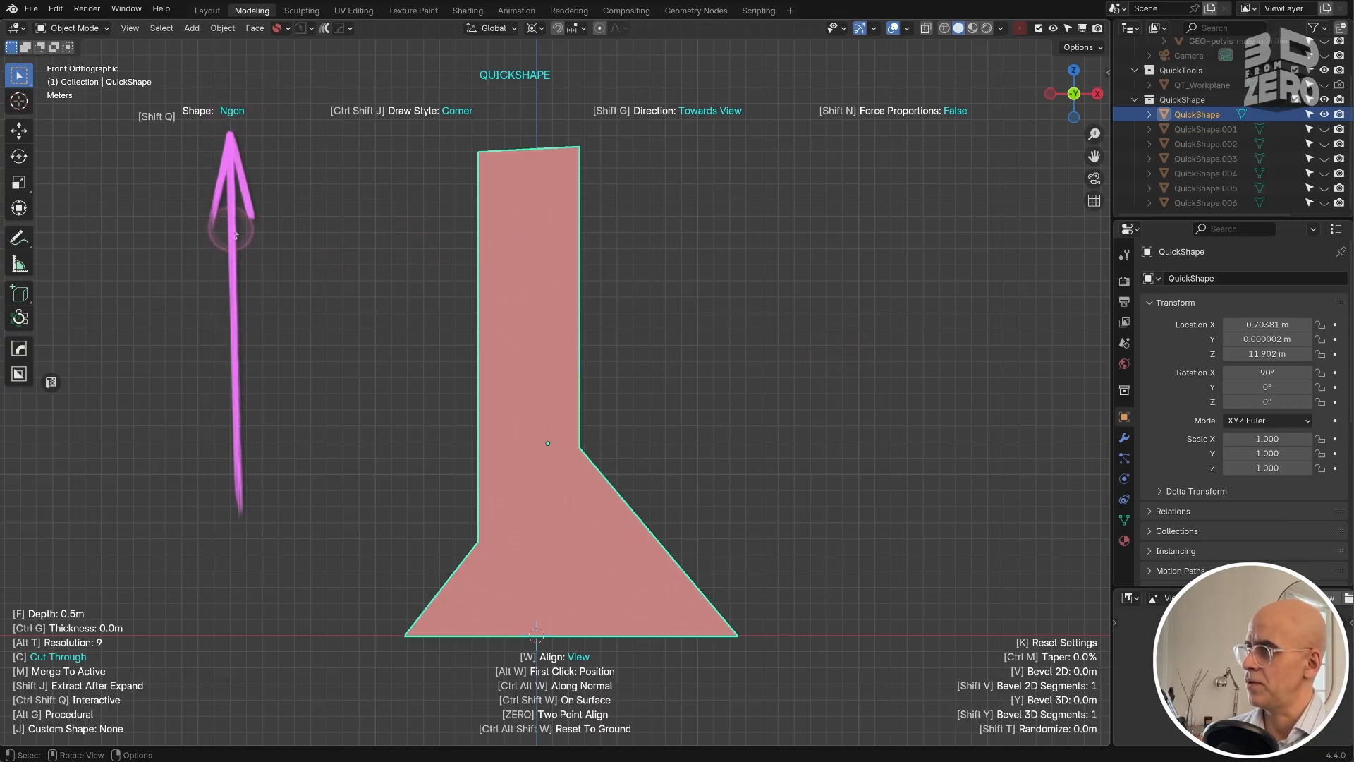
{"action": "key", "text": "shift+q"}
{"action": "key", "text": "shift+q"}
{"action": "key", "text": "shift+q"}
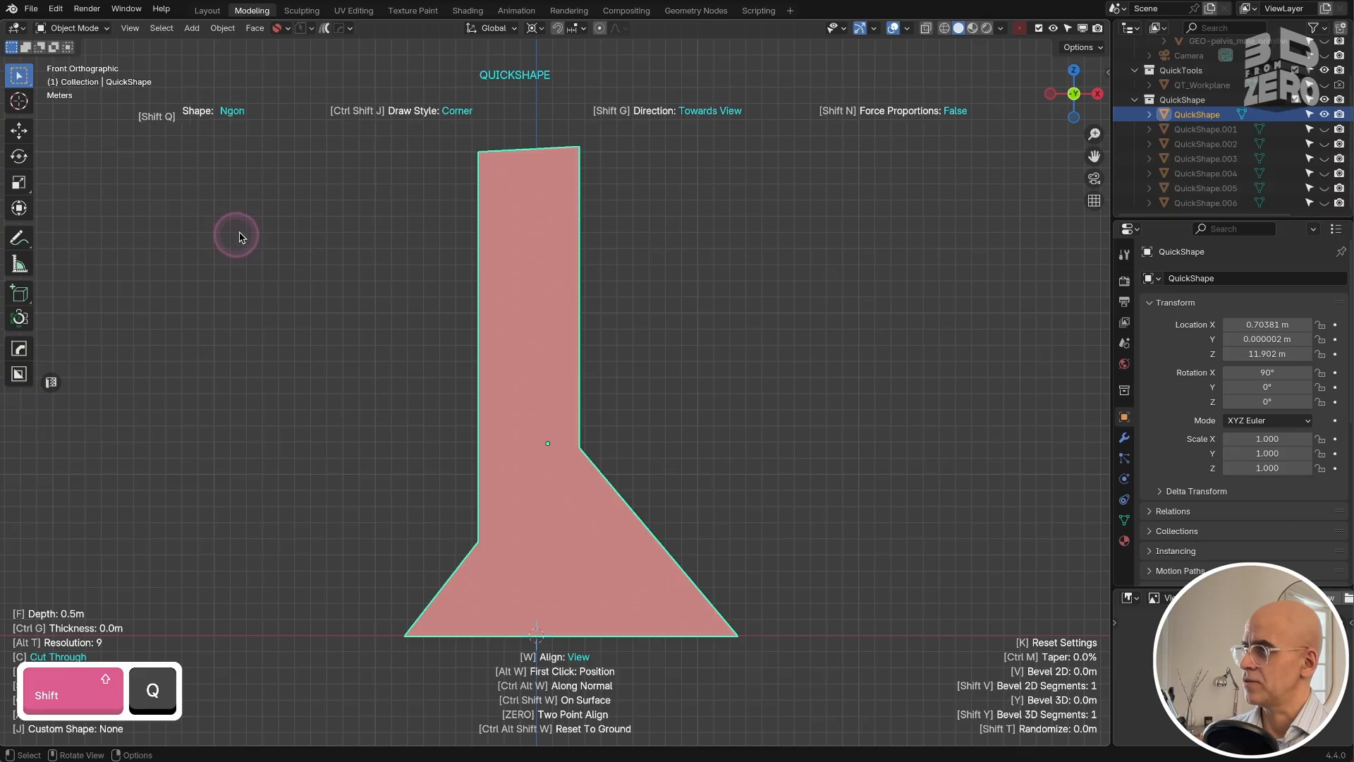
Step: Cut a long four-sided Ngon notch all the way through the left side of the tower's shaft
{"action": "left_click", "coordinate": [439, 209]}
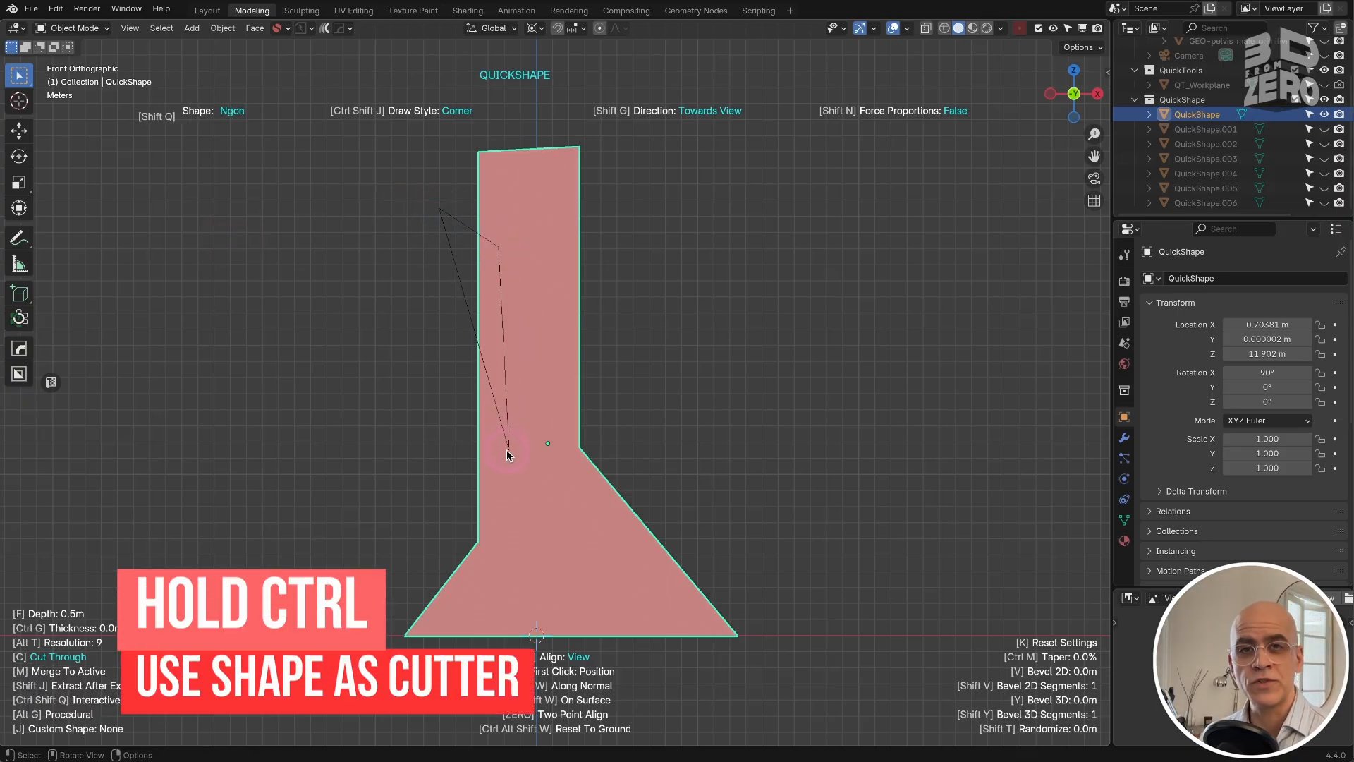
{"action": "key", "text": "ctrl"}
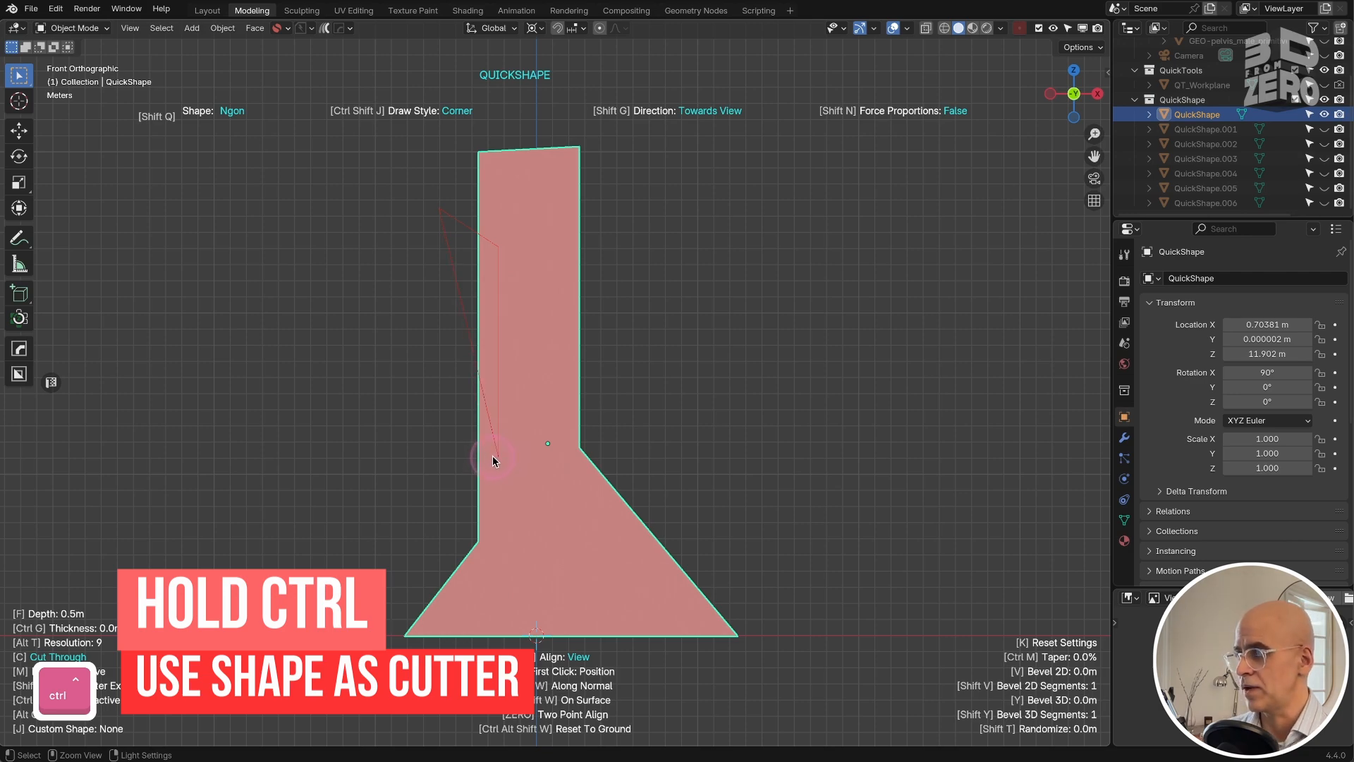
{"action": "left_click", "coordinate": [495, 459], "text": "ctrl"}
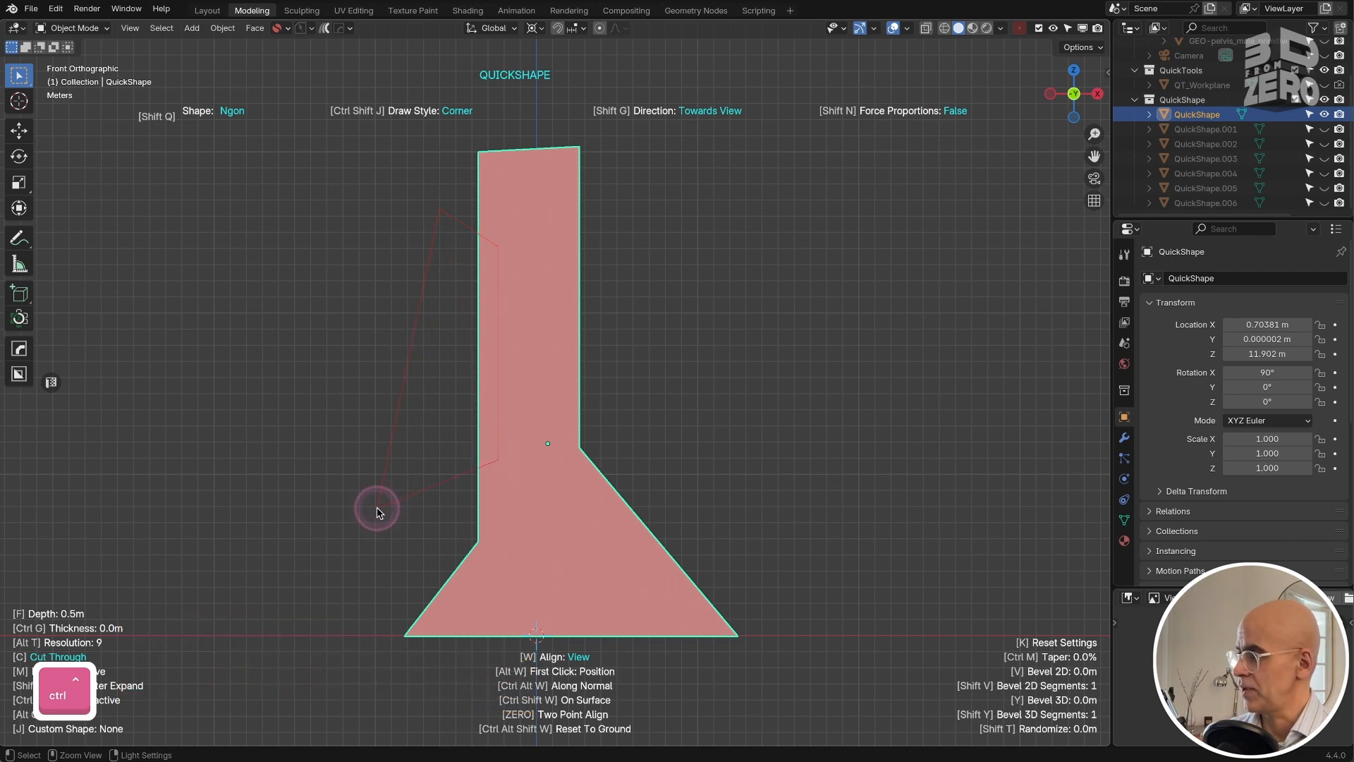
{"action": "left_click", "coordinate": [390, 574], "text": "ctrl"}
{"action": "middle_click_drag", "start_coordinate": [562, 308], "coordinate": [487, 346]}
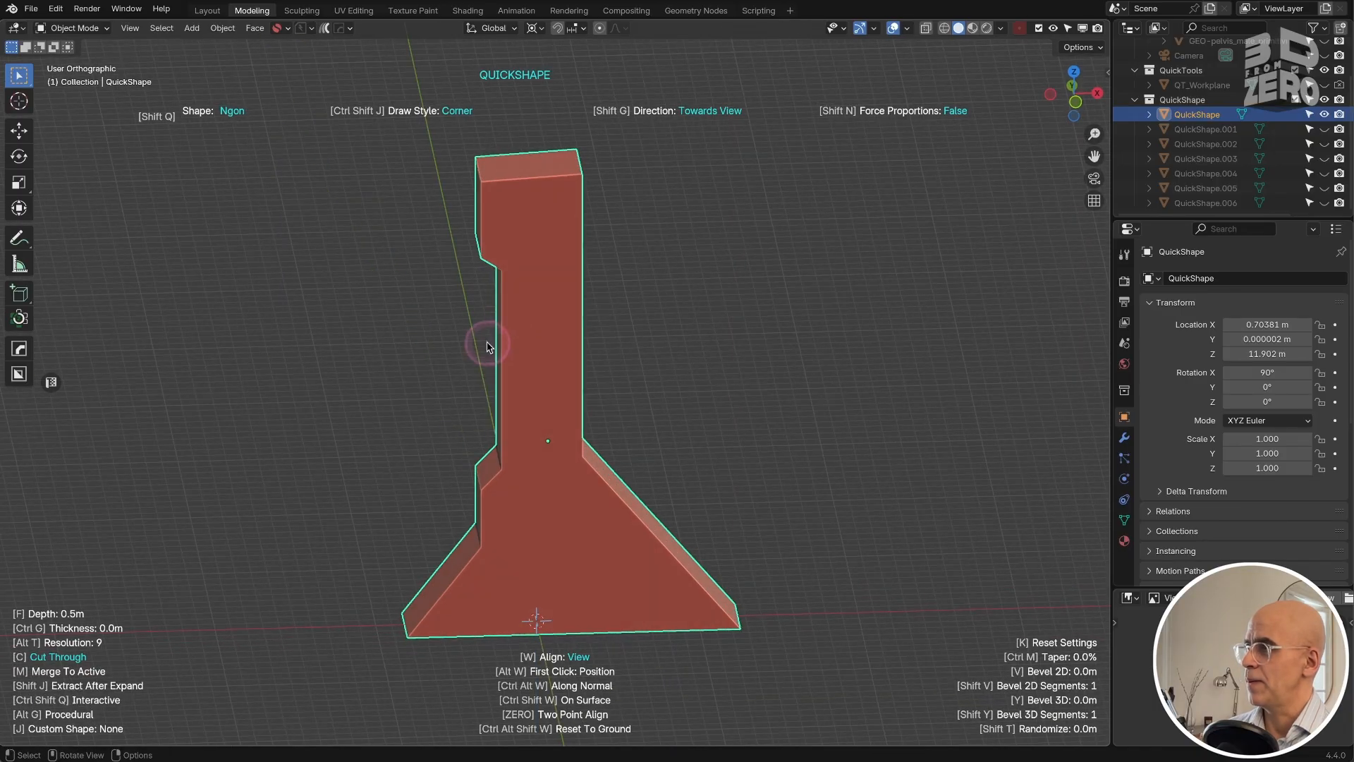
Step: Cut a narrow vertical Ngon slot from the tower's top edge down through the middle of the shaft
{"action": "key", "text": "KP_1"}
{"action": "left_click", "coordinate": [516, 131], "text": "ctrl"}
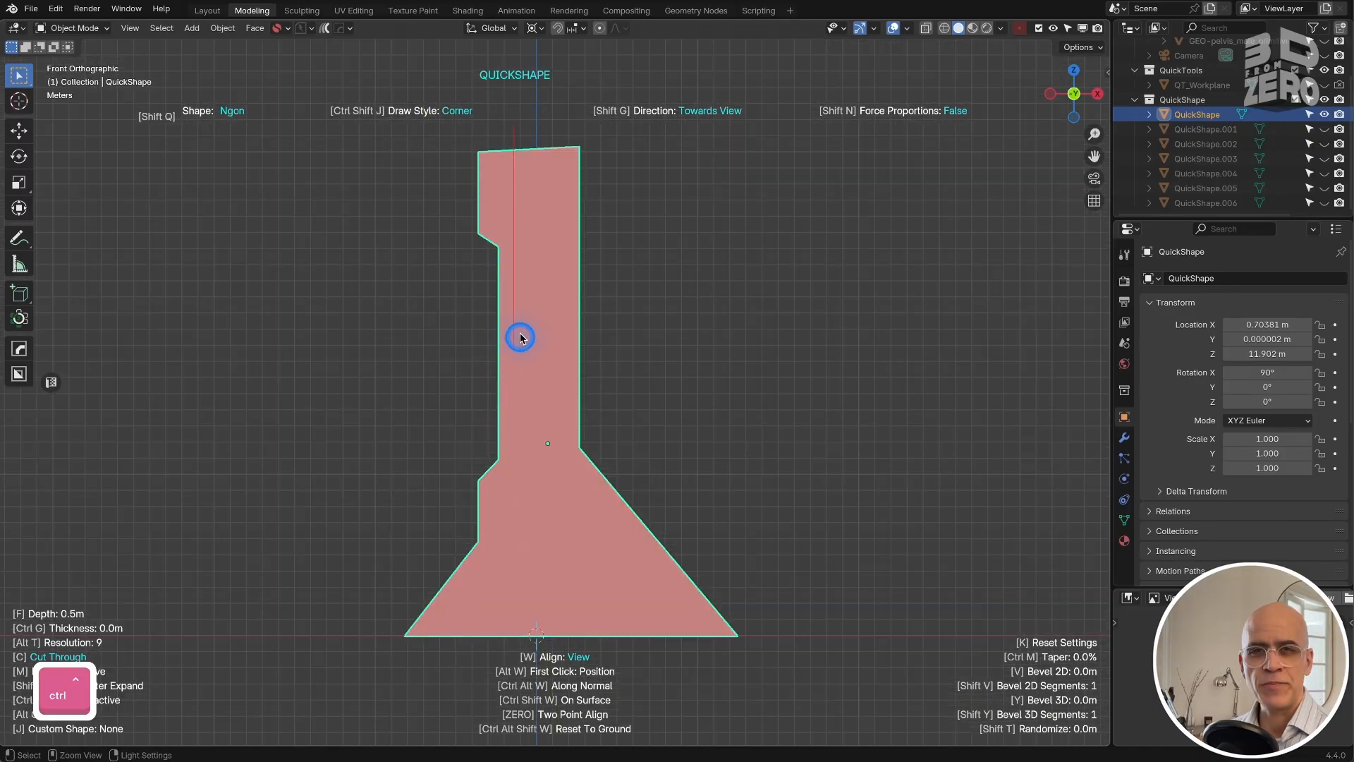
{"action": "left_click", "coordinate": [524, 419], "text": "ctrl"}
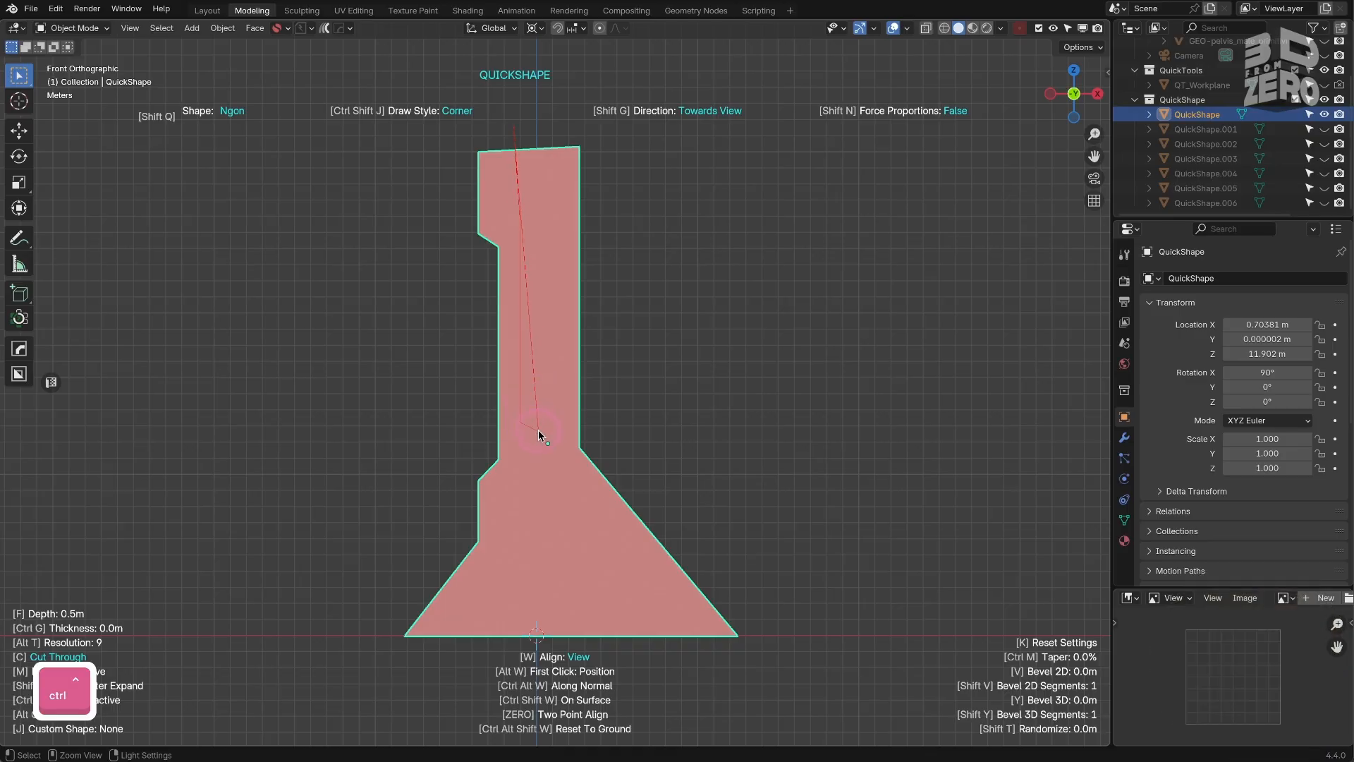
{"action": "left_click", "coordinate": [540, 428], "text": "ctrl"}
{"action": "left_click", "coordinate": [557, 116]}
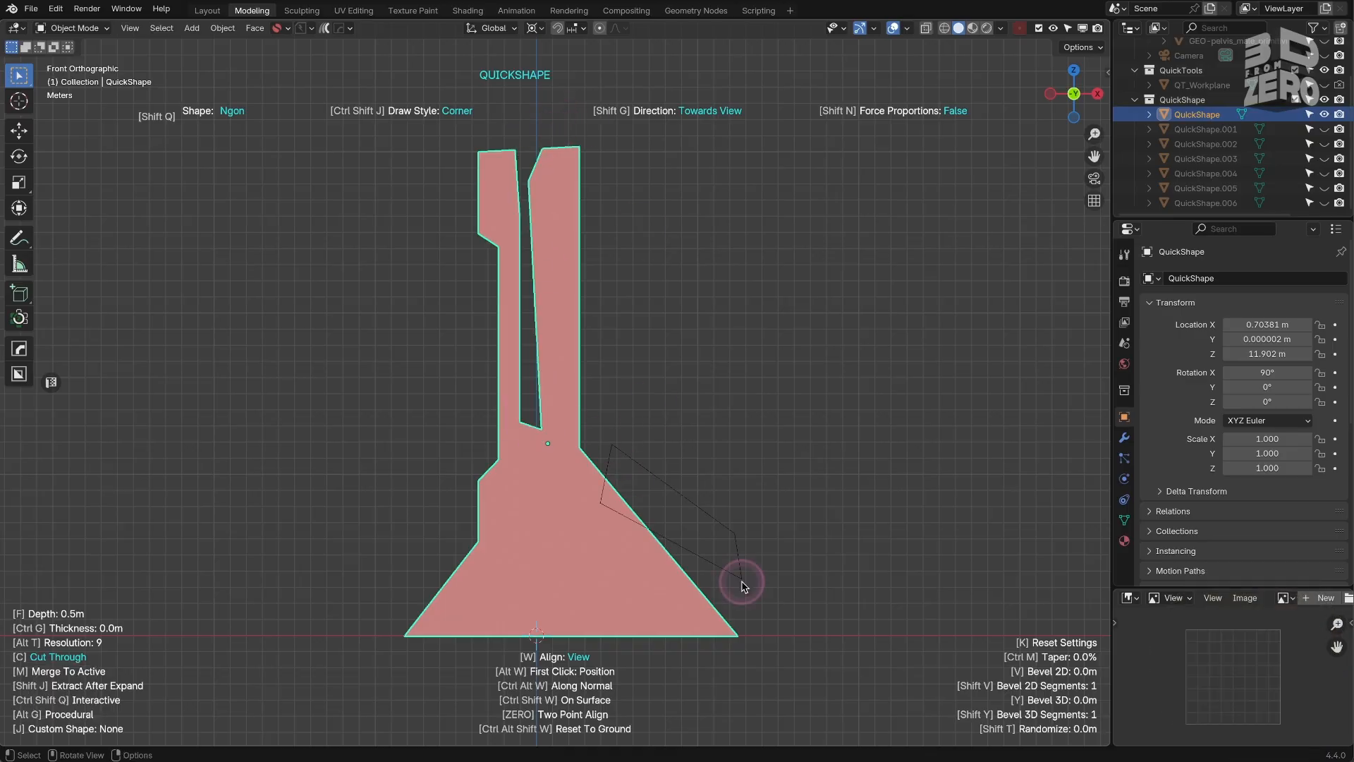
Step: Cut an Ngon recess into the right slope of the tower's base and another into the right side of the shaft
{"action": "left_click", "coordinate": [642, 564]}
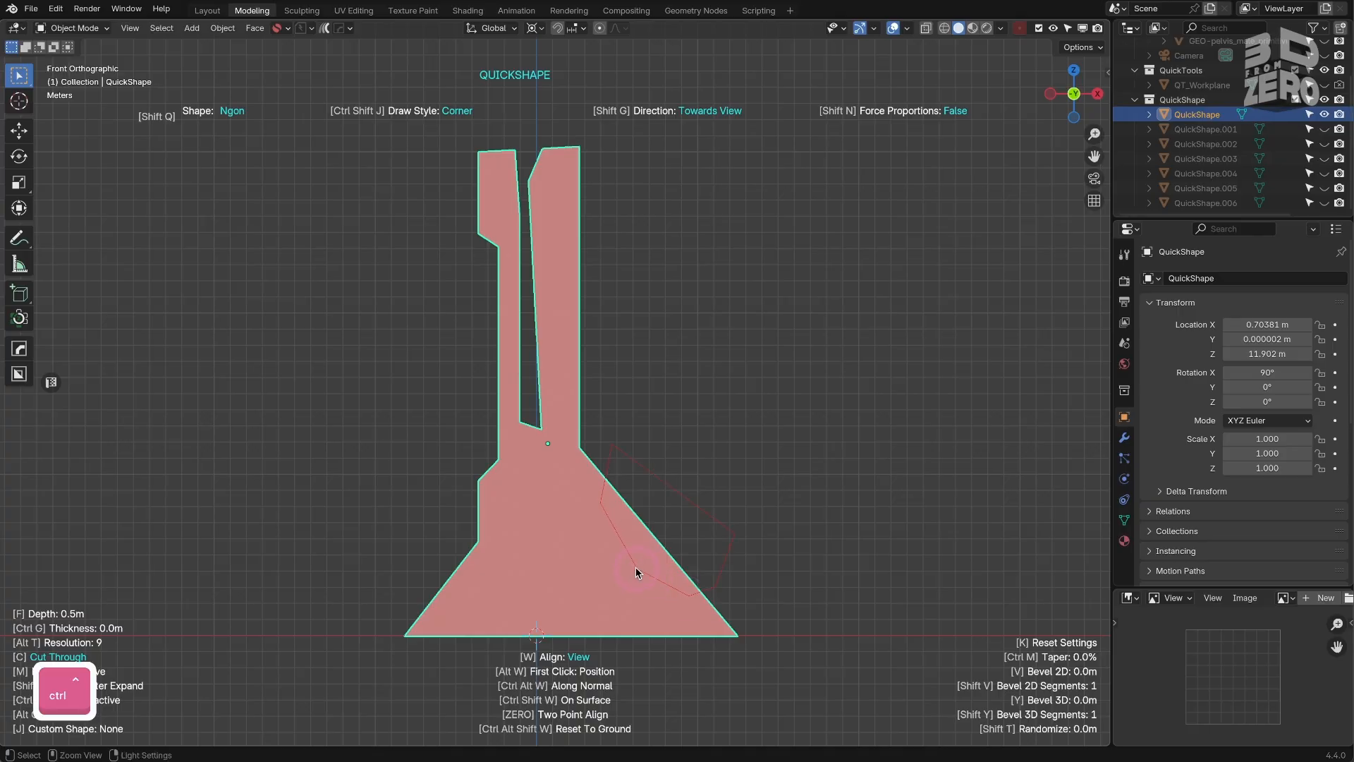
{"action": "left_click", "coordinate": [603, 144], "text": "ctrl"}
{"action": "left_click", "coordinate": [599, 198], "text": "ctrl"}
{"action": "left_click", "coordinate": [568, 214], "text": "ctrl"}
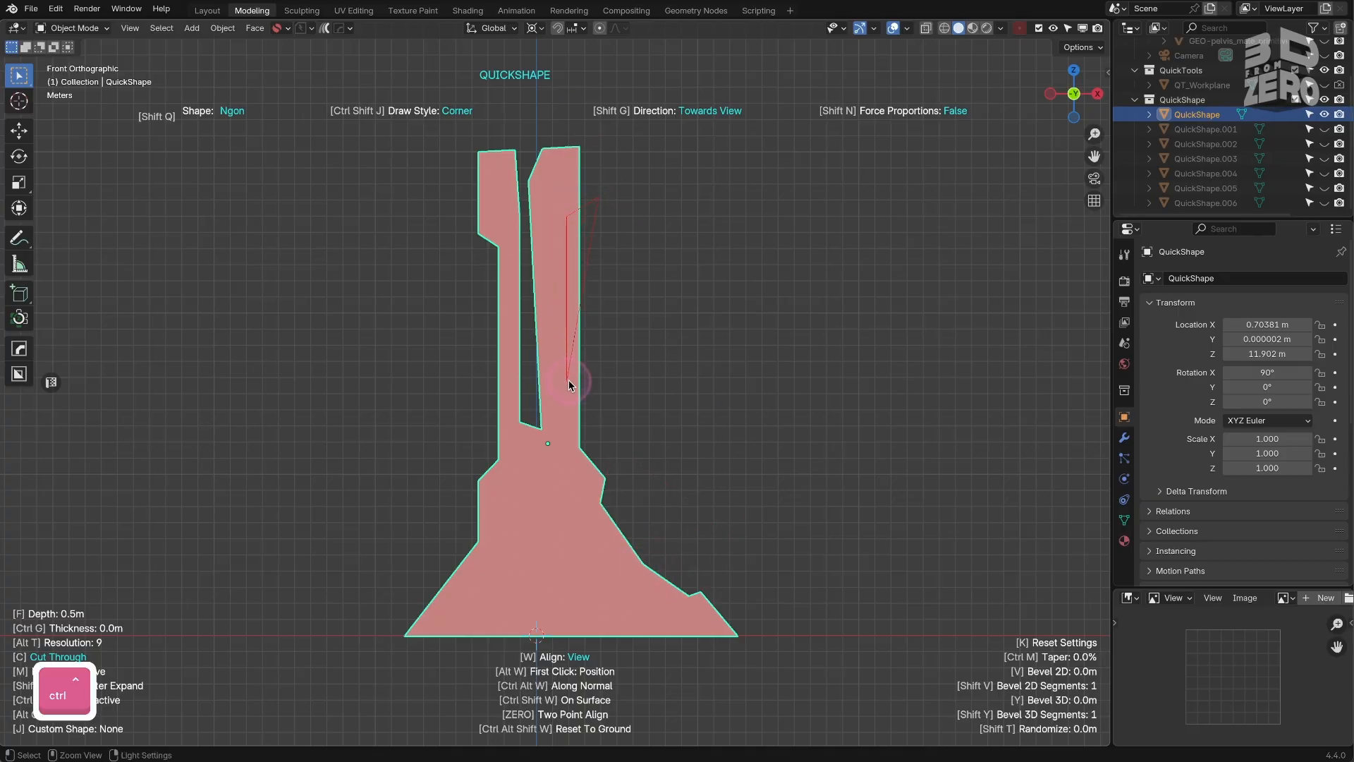
{"action": "left_click", "coordinate": [568, 379], "text": "ctrl"}
{"action": "left_click", "coordinate": [625, 474]}
{"action": "middle_click_drag", "start_coordinate": [553, 447], "coordinate": [624, 483]}
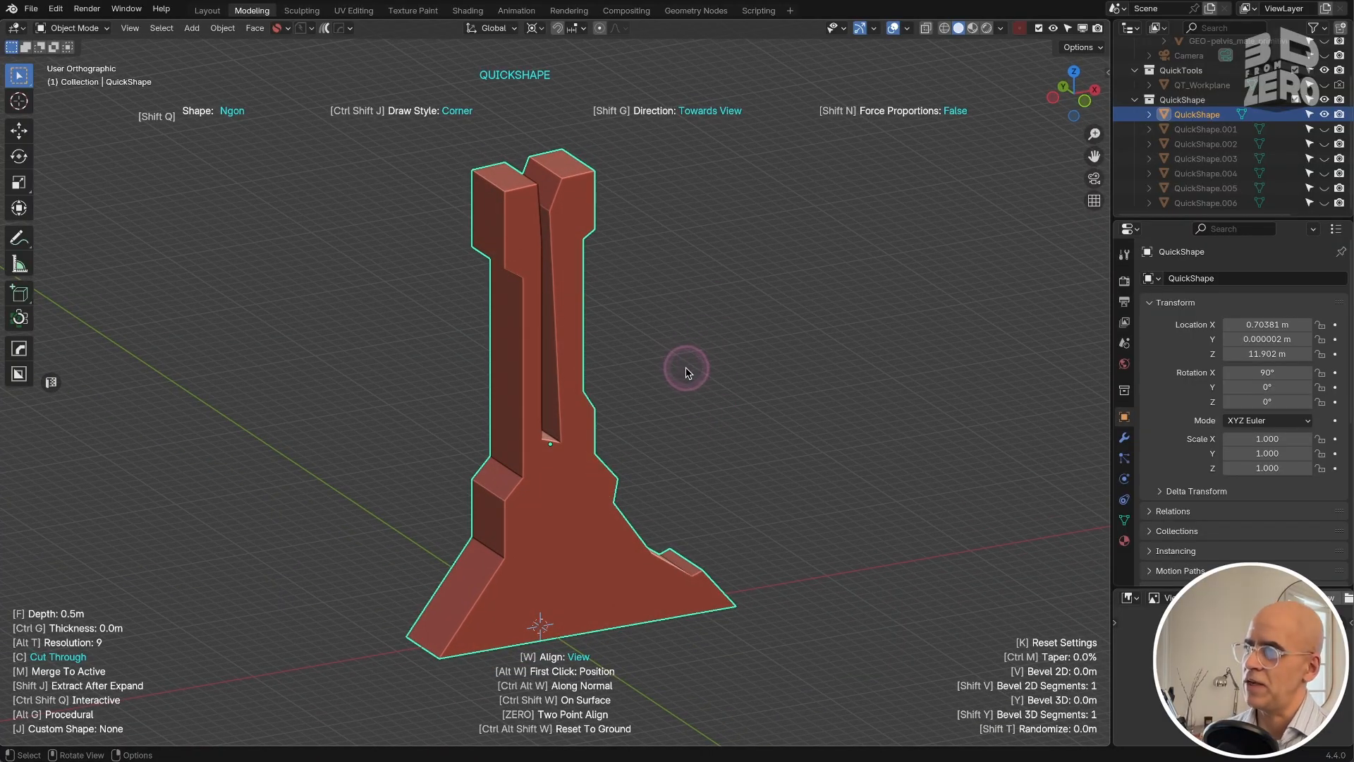
Step: Set QuickShape's depth to 0.88 m, turn off Cut Through, align to Face, and cut a large Ngon recess across the tower's front above the base
{"action": "key", "text": "f"}
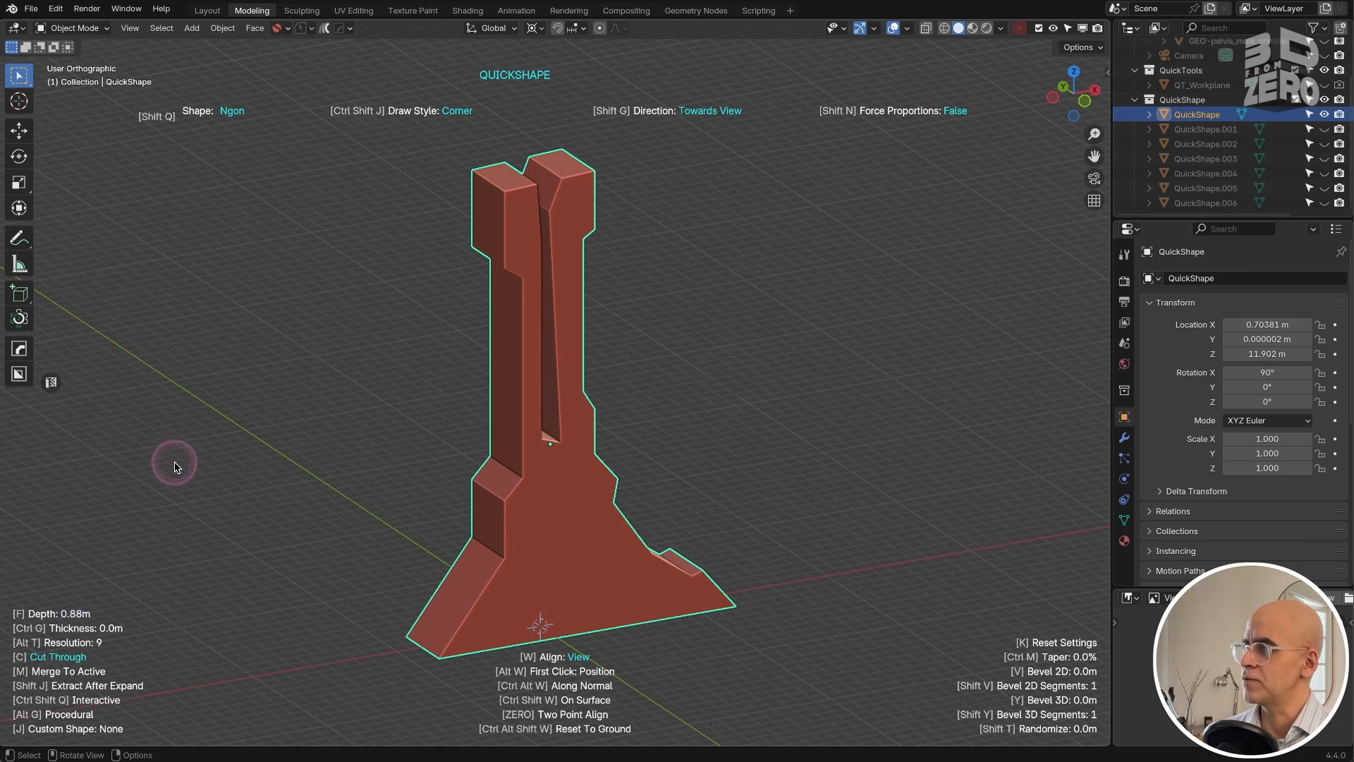
{"action": "key", "text": "c"}
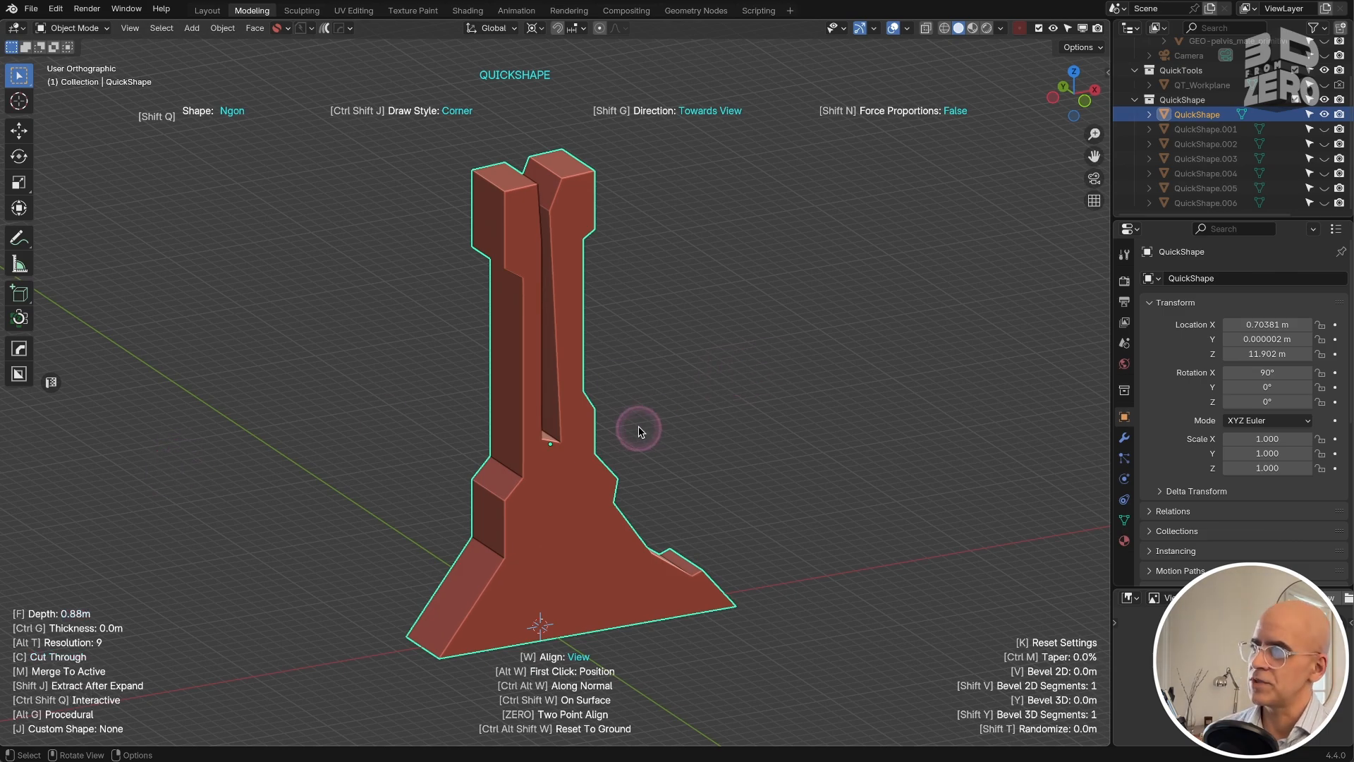
{"action": "key", "text": "w"}
{"action": "left_click", "coordinate": [346, 155]}
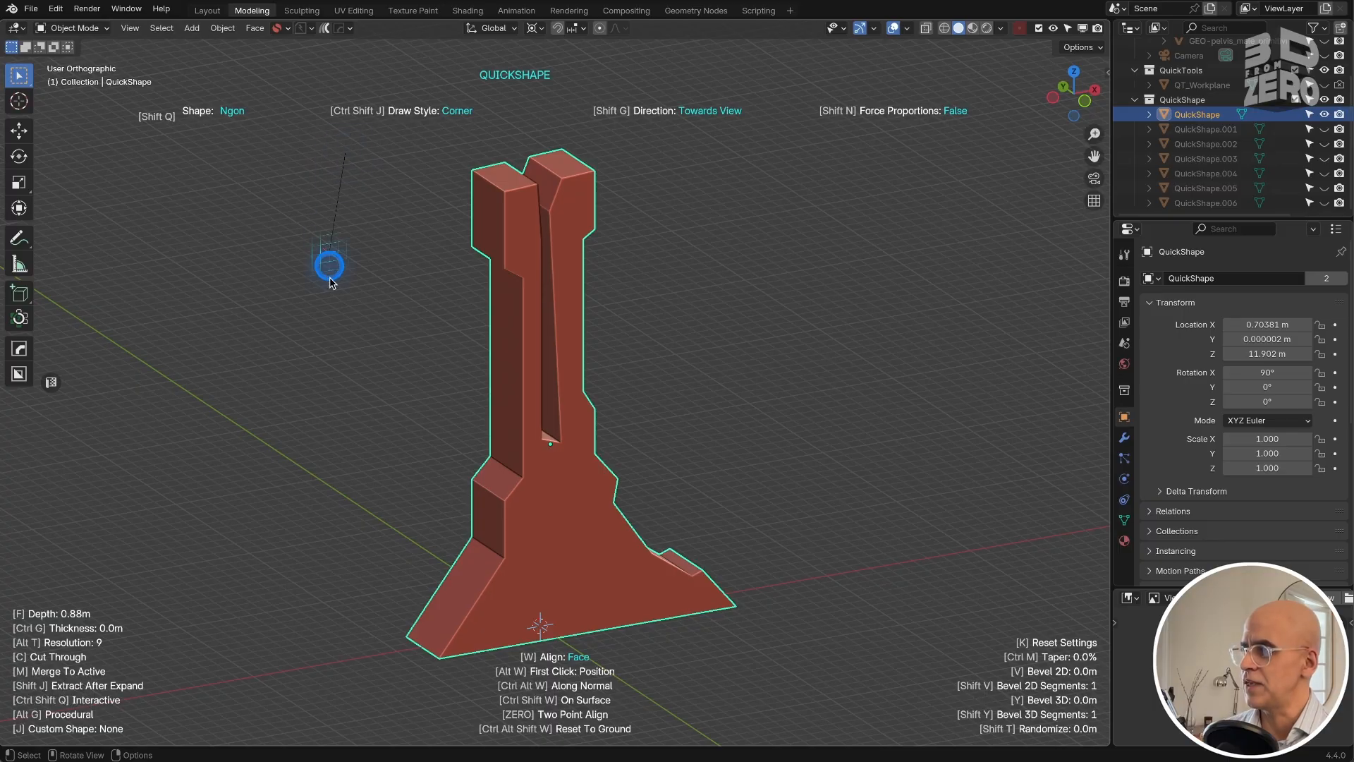
{"action": "left_click", "coordinate": [383, 519]}
{"action": "left_click", "coordinate": [800, 562]}
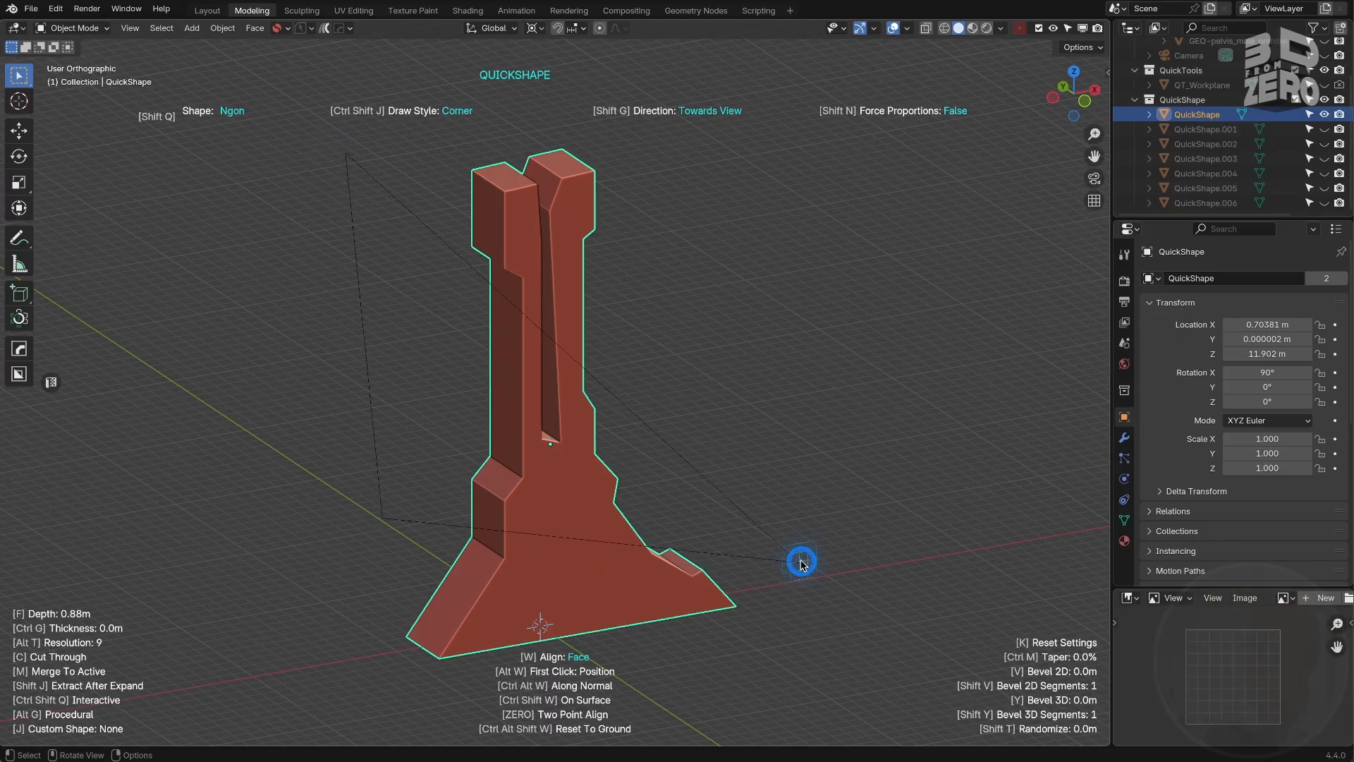
{"action": "key", "text": "ctrl"}
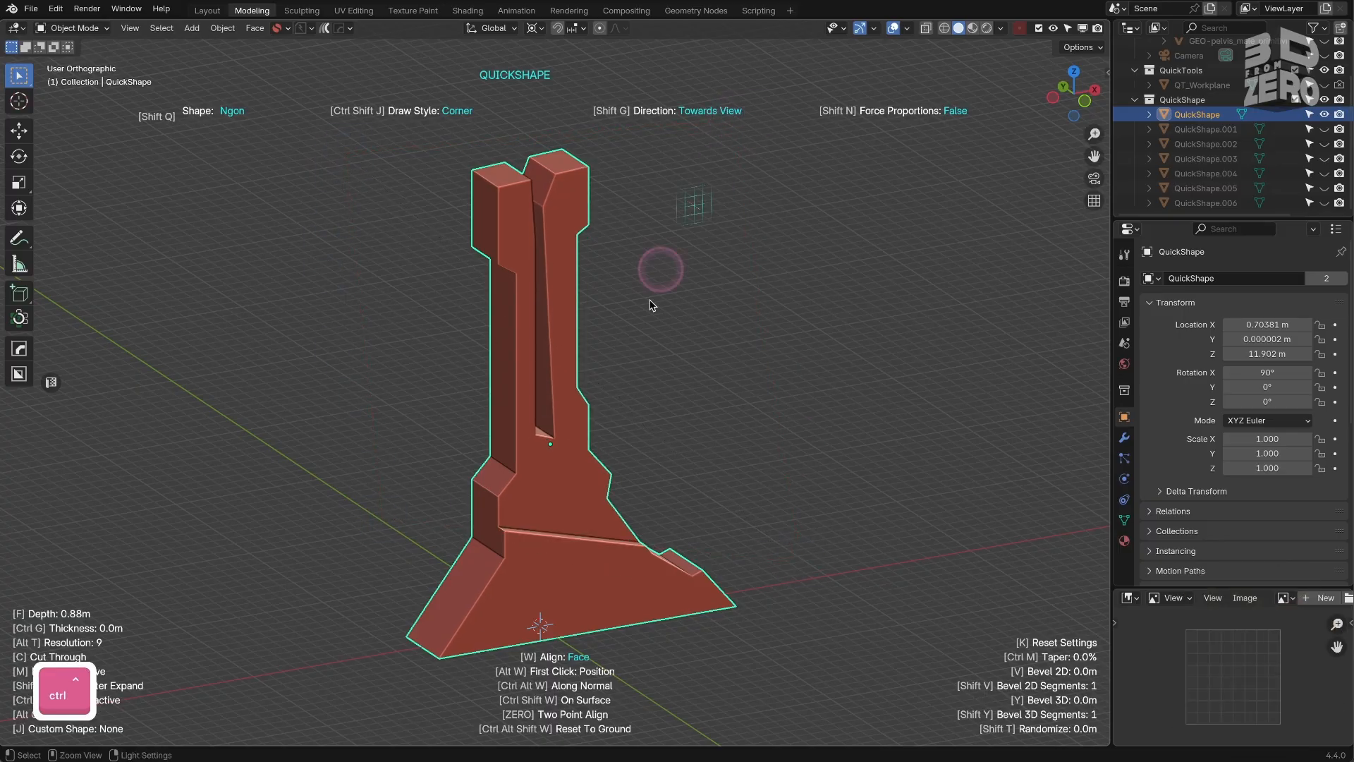
Step: Set the depth to 0.28 m and cut a shallow Ngon band across the lower base from the front view
{"action": "middle_click_drag", "start_coordinate": [538, 574], "coordinate": [172, 448]}
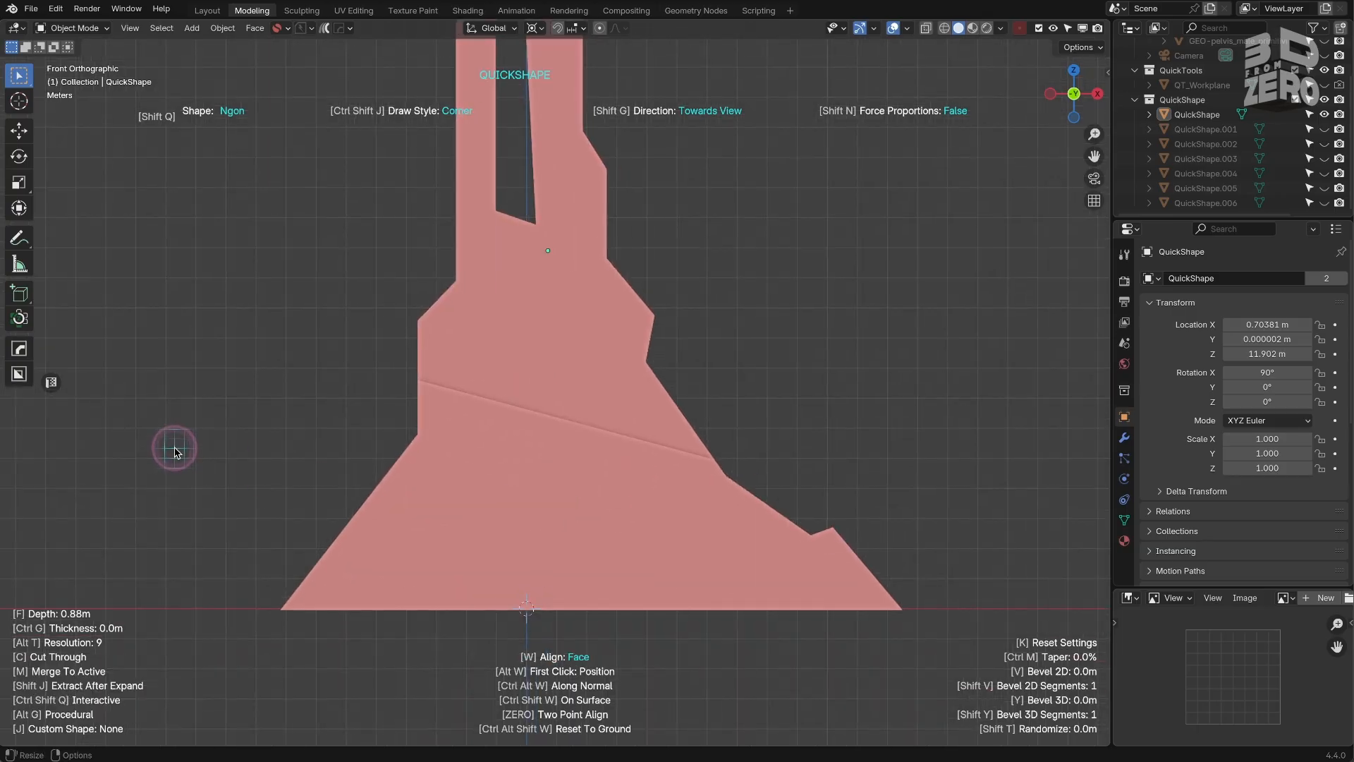
{"action": "left_click", "coordinate": [182, 481]}
{"action": "left_click", "coordinate": [989, 564]}
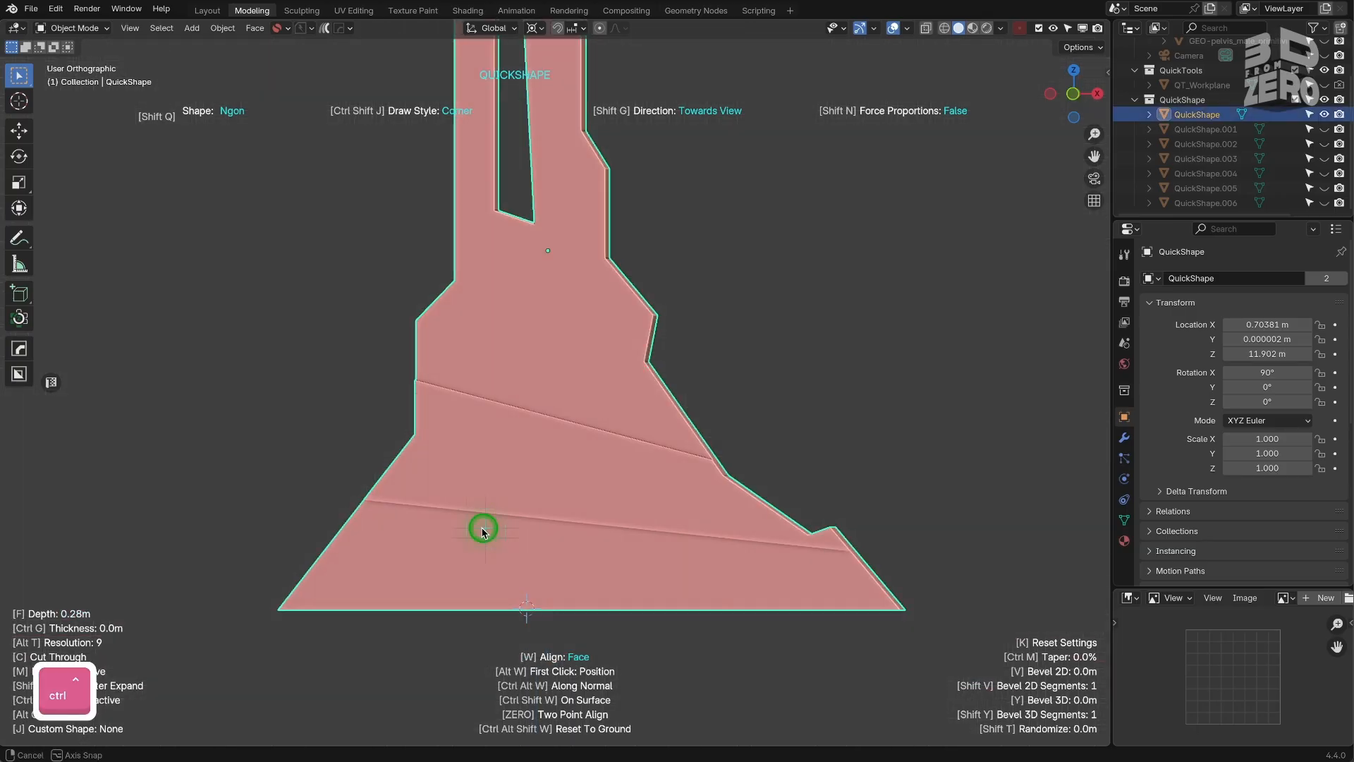
{"action": "middle_click_drag", "start_coordinate": [477, 529], "coordinate": [455, 547]}
Step: Cut a shallow angled Ngon recess into the upper shaft from the back and another from the front at 0.34 m depth
{"action": "key", "text": "KP_1"}
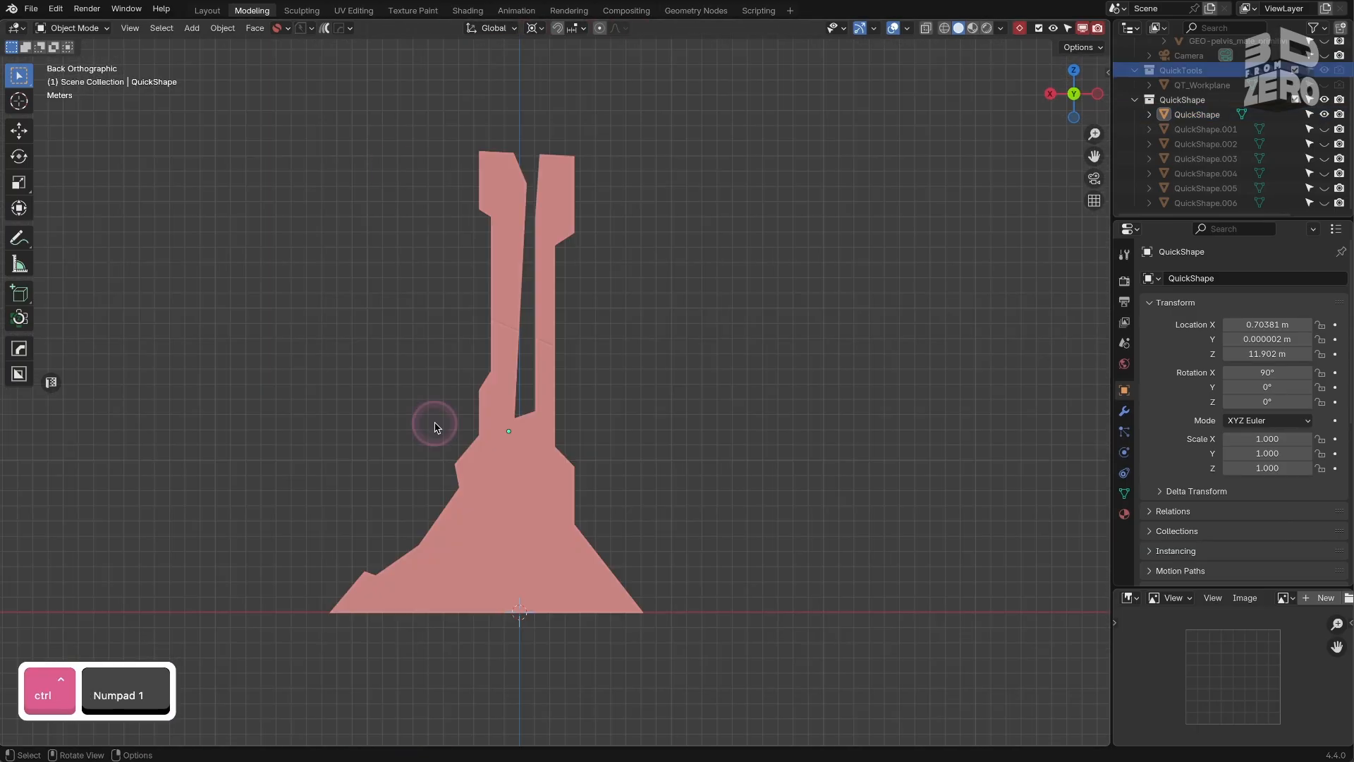
{"action": "key", "text": "w"}
{"action": "middle_click_drag", "start_coordinate": [656, 522], "coordinate": [206, 443]}
{"action": "key", "text": "KP_1"}
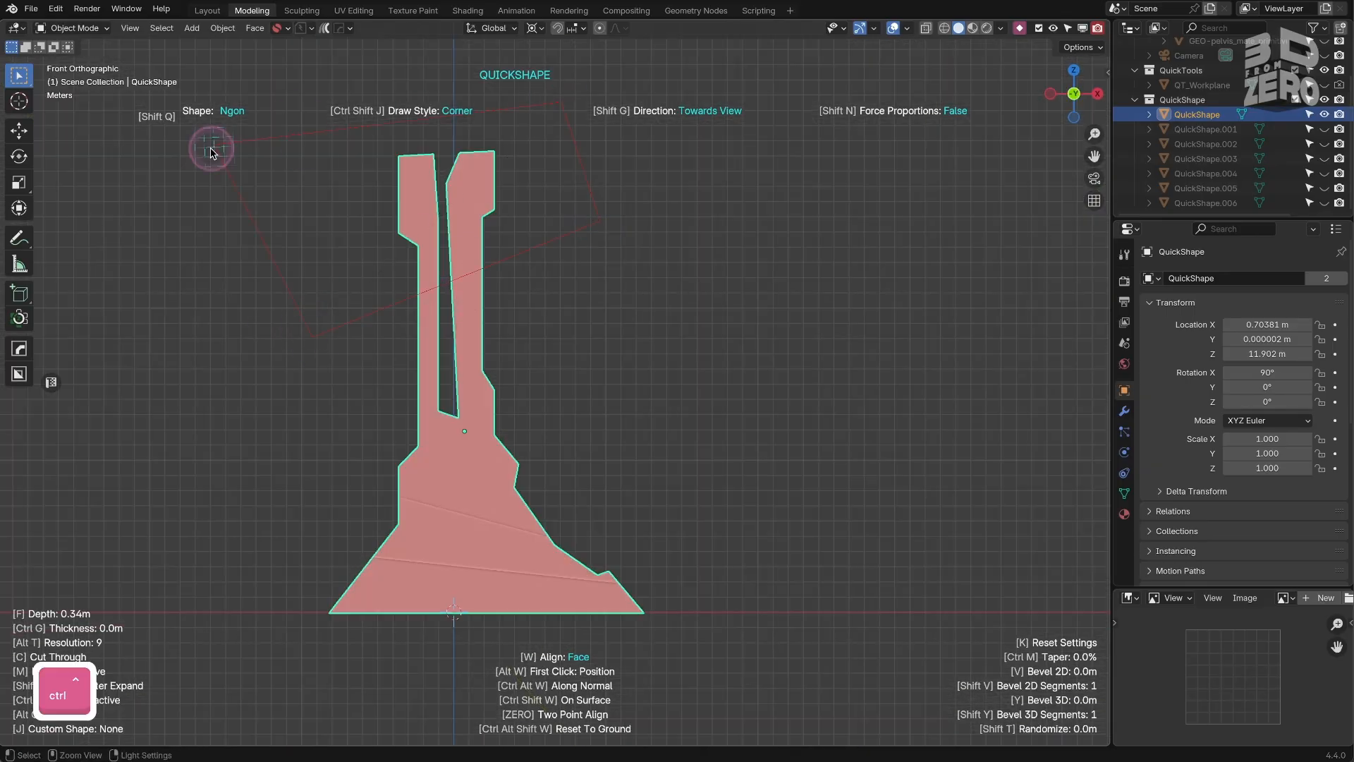
{"action": "middle_click_drag", "start_coordinate": [212, 145], "coordinate": [40, 520]}
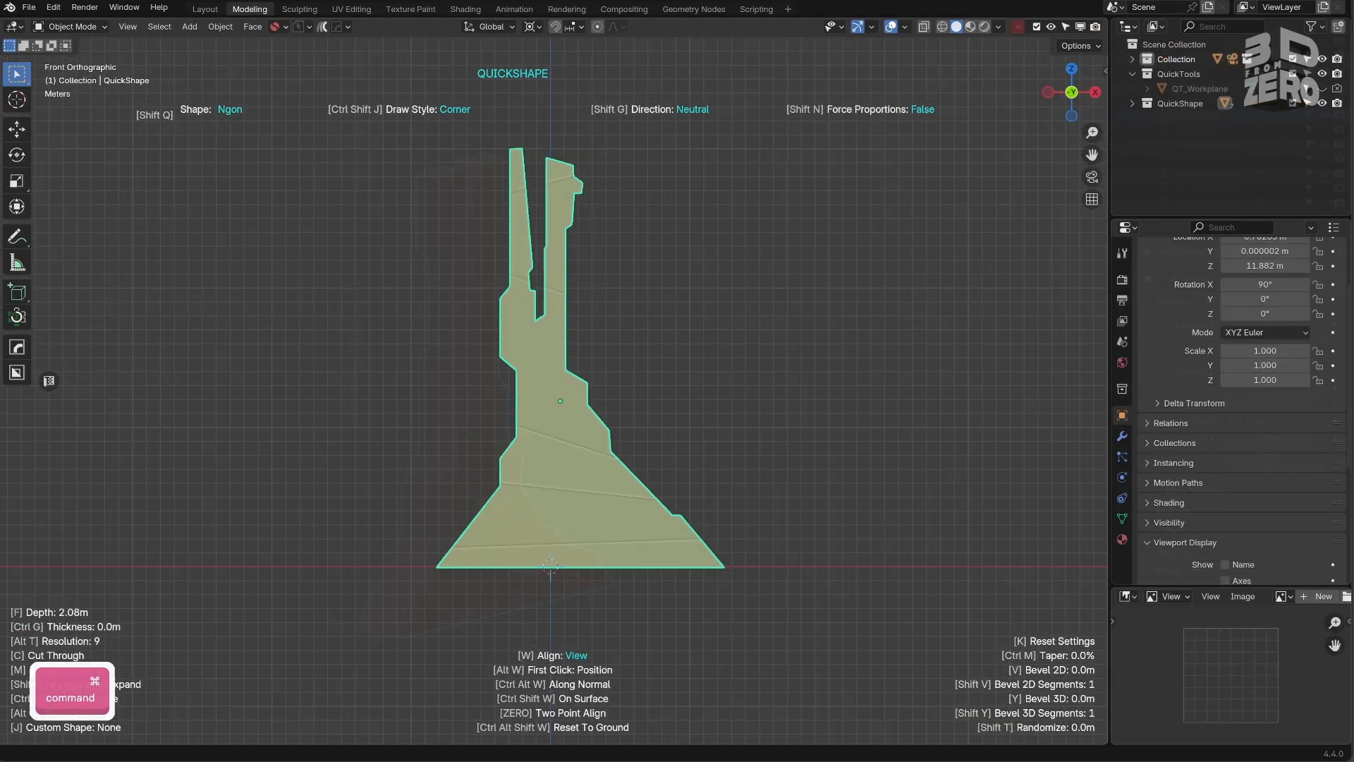
Step: Turn on Cut Through and cut a V-shaped Ngon groove down the tower's back face from the top view
{"action": "key", "text": "k"}
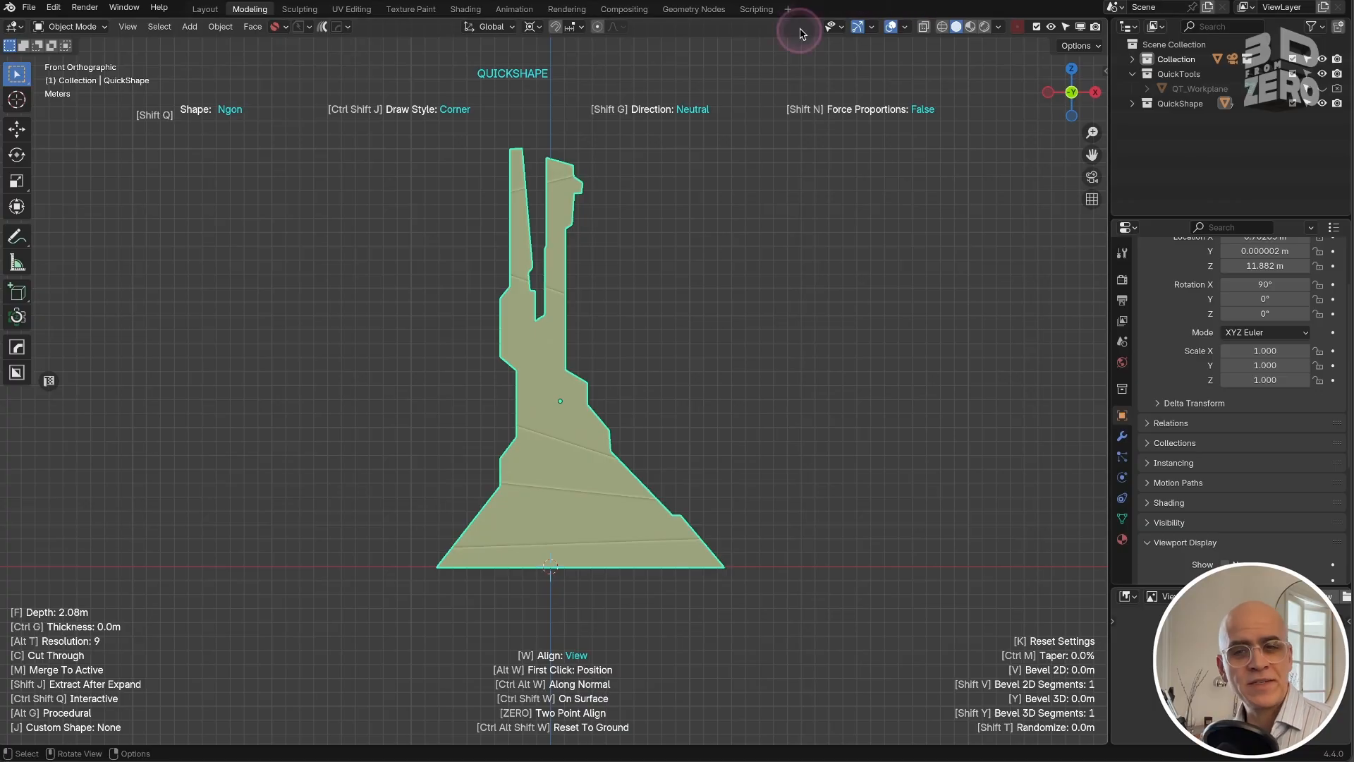
{"action": "key", "text": "alt+a"}
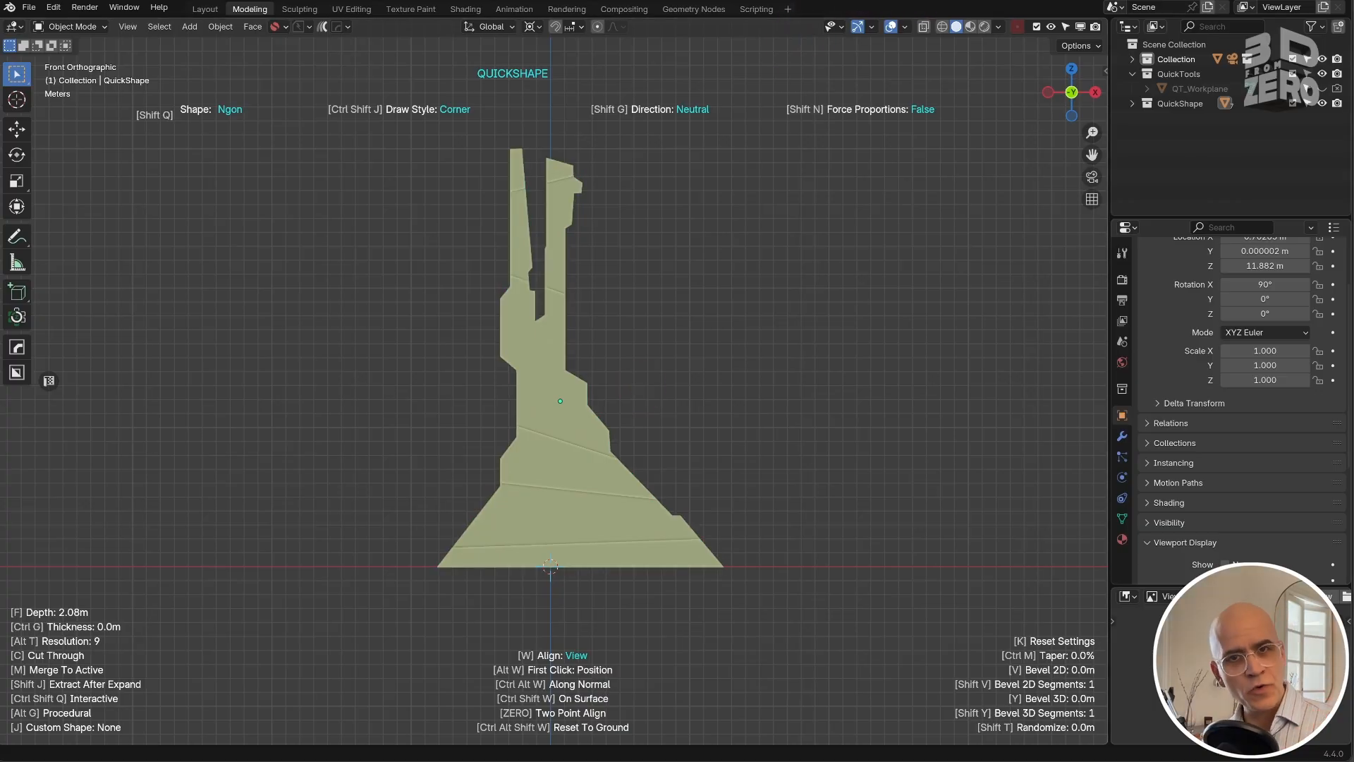
{"action": "key", "text": "c"}
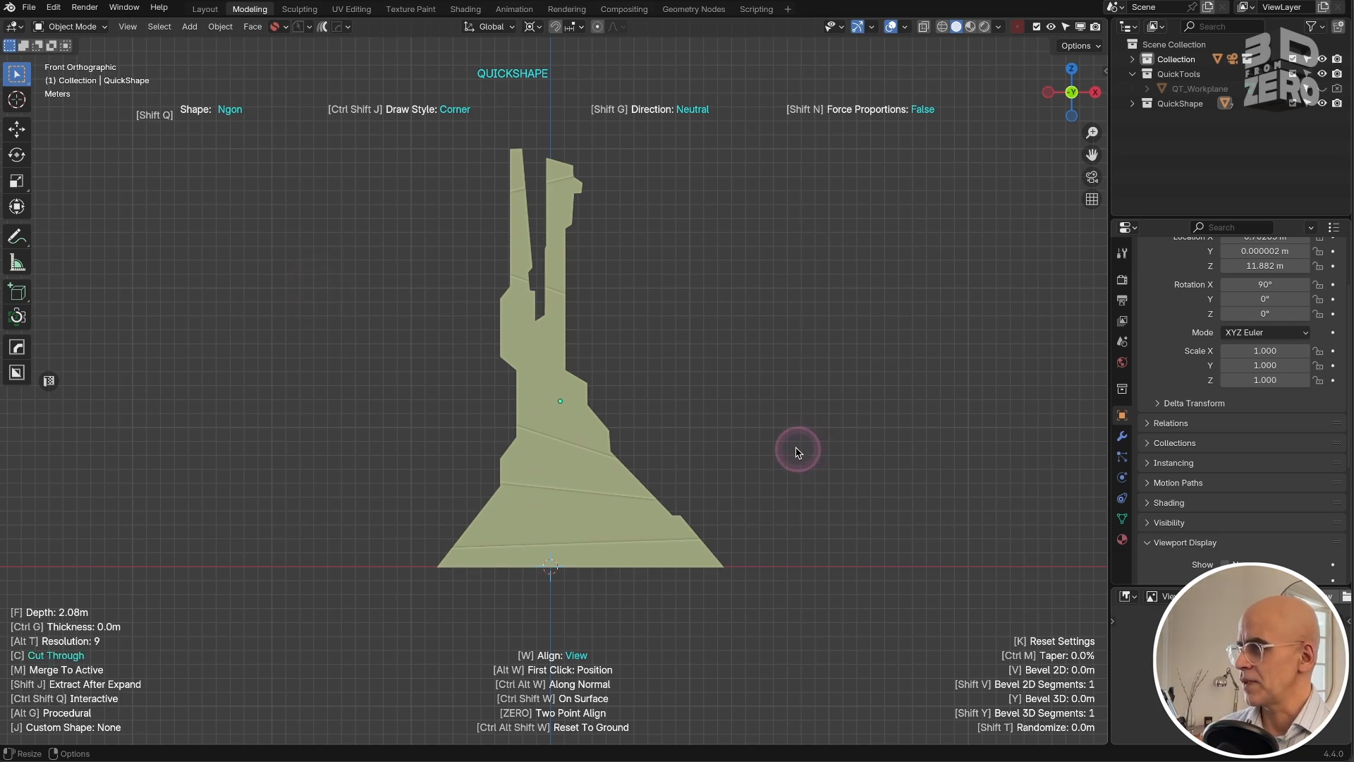
{"action": "key", "text": "KP_7"}
{"action": "middle_click_drag", "start_coordinate": [569, 364], "coordinate": [402, 496], "text": "ctrl"}
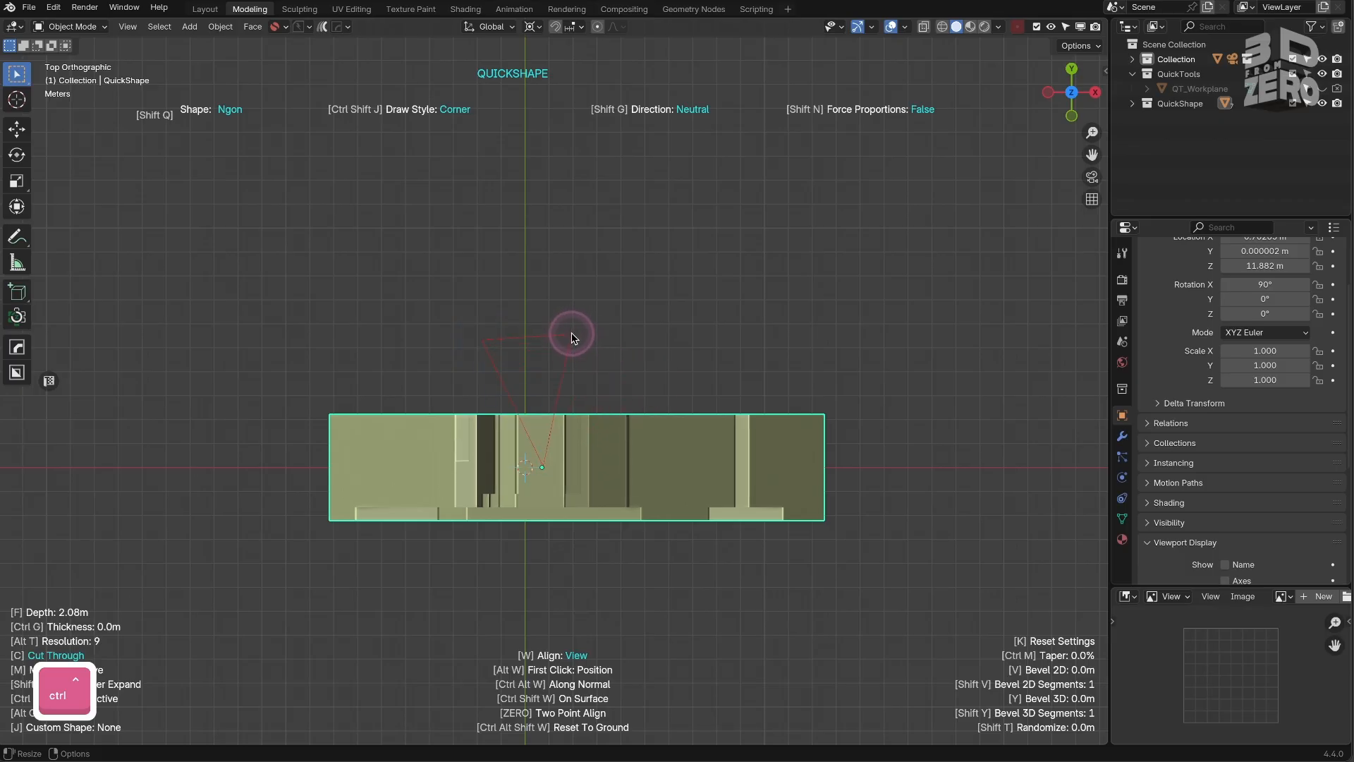
{"action": "middle_click_drag", "start_coordinate": [670, 438], "coordinate": [517, 361]}
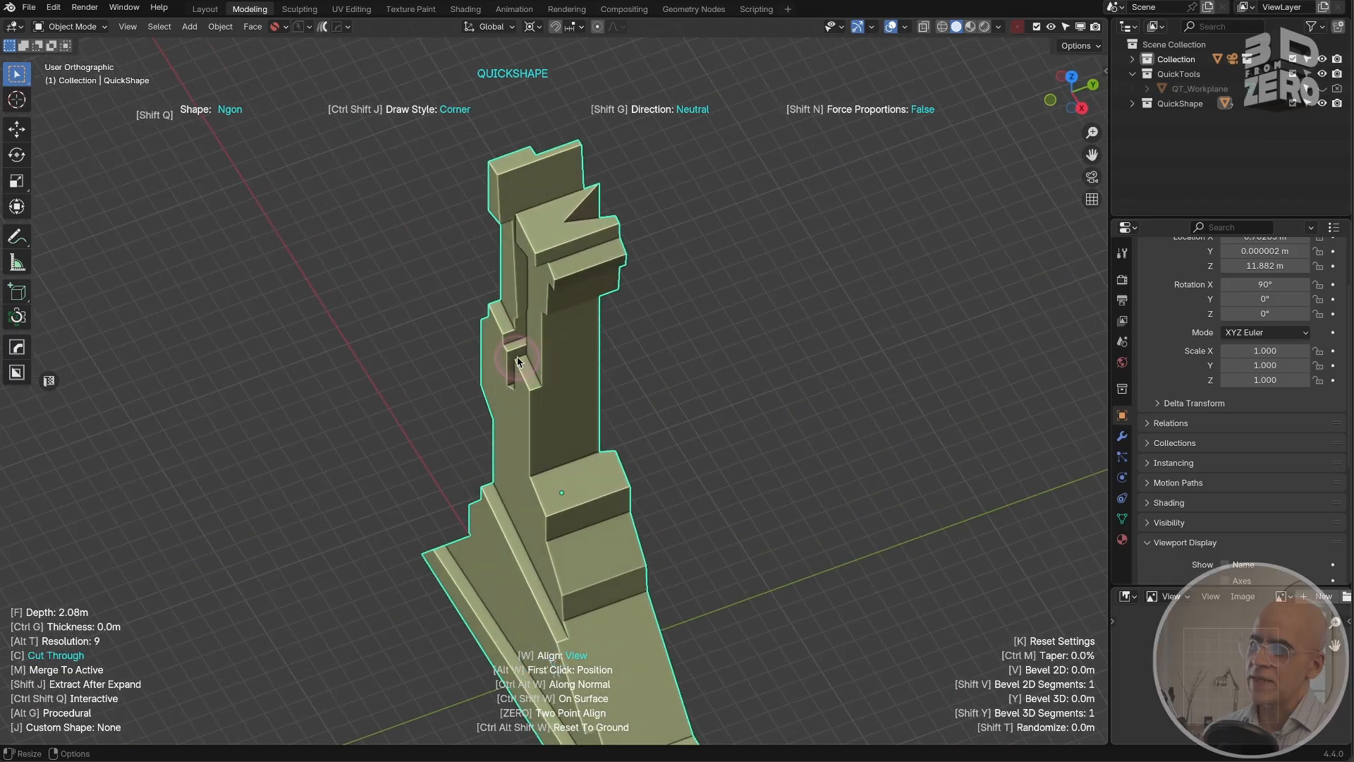
{"action": "key", "text": "KP_1"}
{"action": "left_click", "coordinate": [557, 552], "text": "shift"}
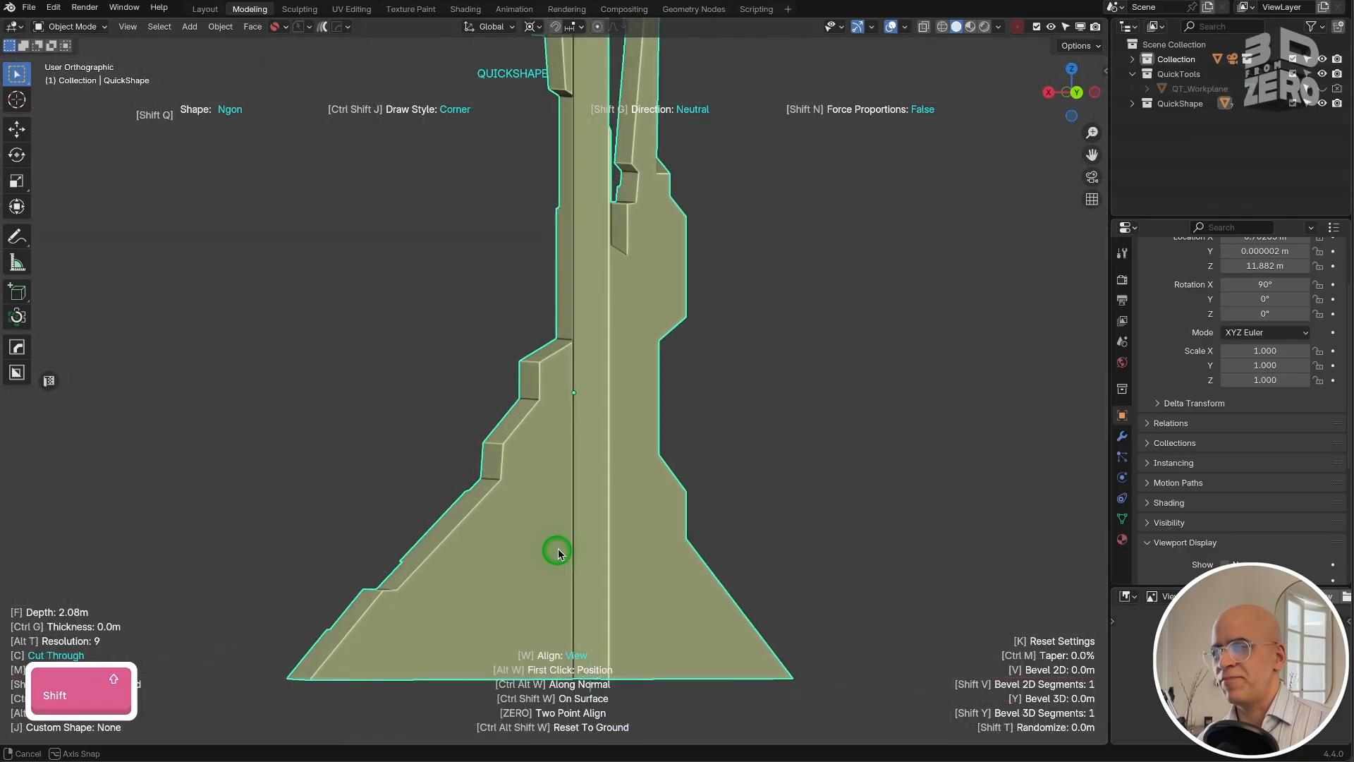
{"action": "scroll", "coordinate": [557, 552], "scroll_direction": "down", "scroll_amount": 5}
{"action": "middle_click_drag", "start_coordinate": [592, 497], "coordinate": [553, 544]}
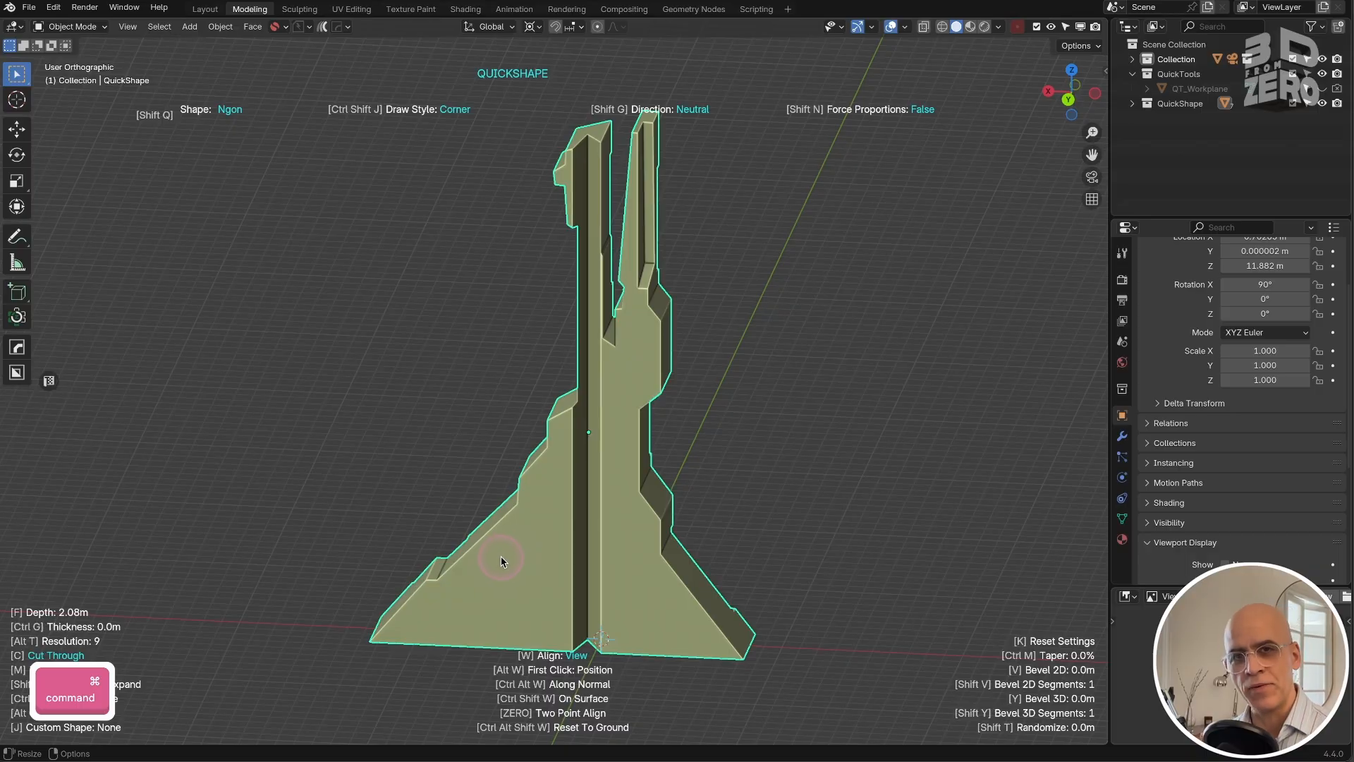
Step: Try an Ngon cut through the tower from the right side view, and undo it
{"action": "key", "text": "2"}
{"action": "key", "text": "KP_3"}
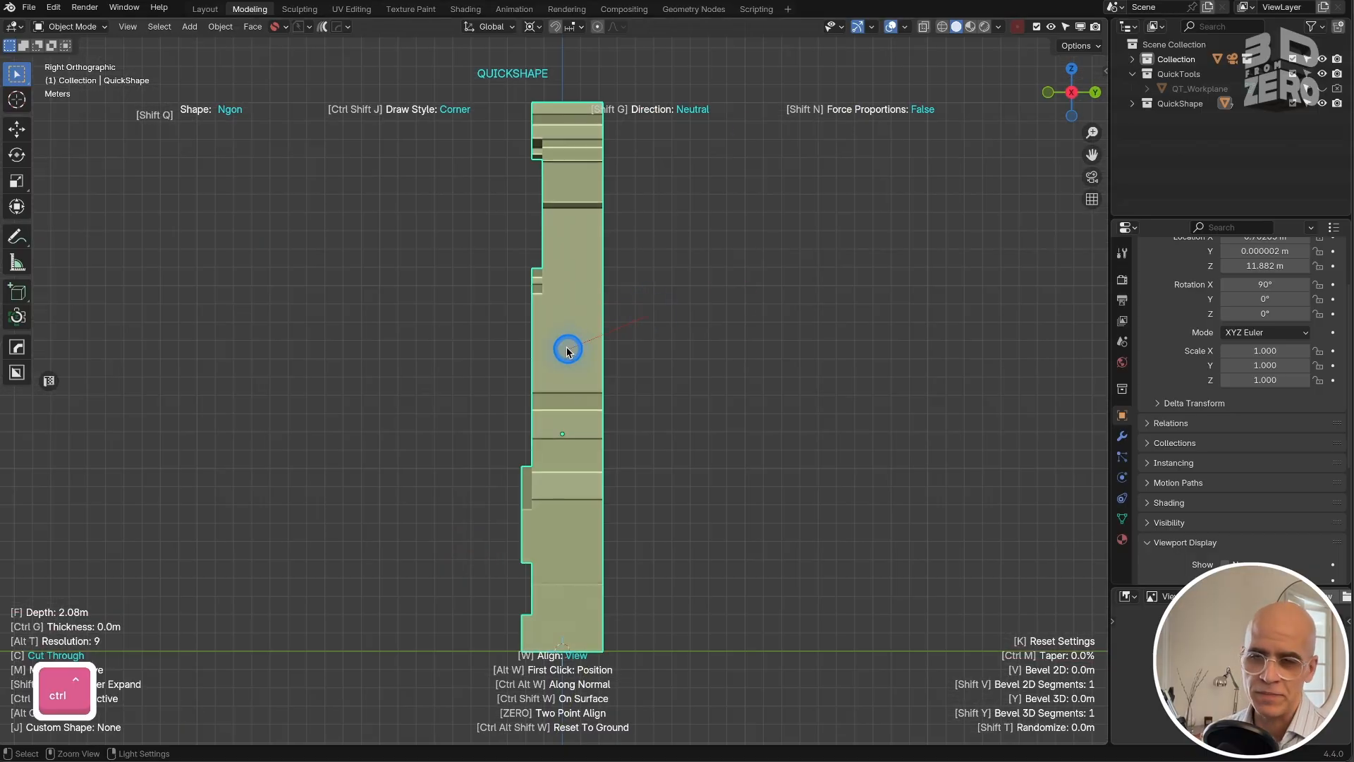
{"action": "middle_click_drag", "start_coordinate": [566, 347], "coordinate": [680, 539]}
{"action": "key", "text": "ctrl+KP_1"}
{"action": "key", "text": "super+z"}
{"action": "left_click", "coordinate": [591, 552]}
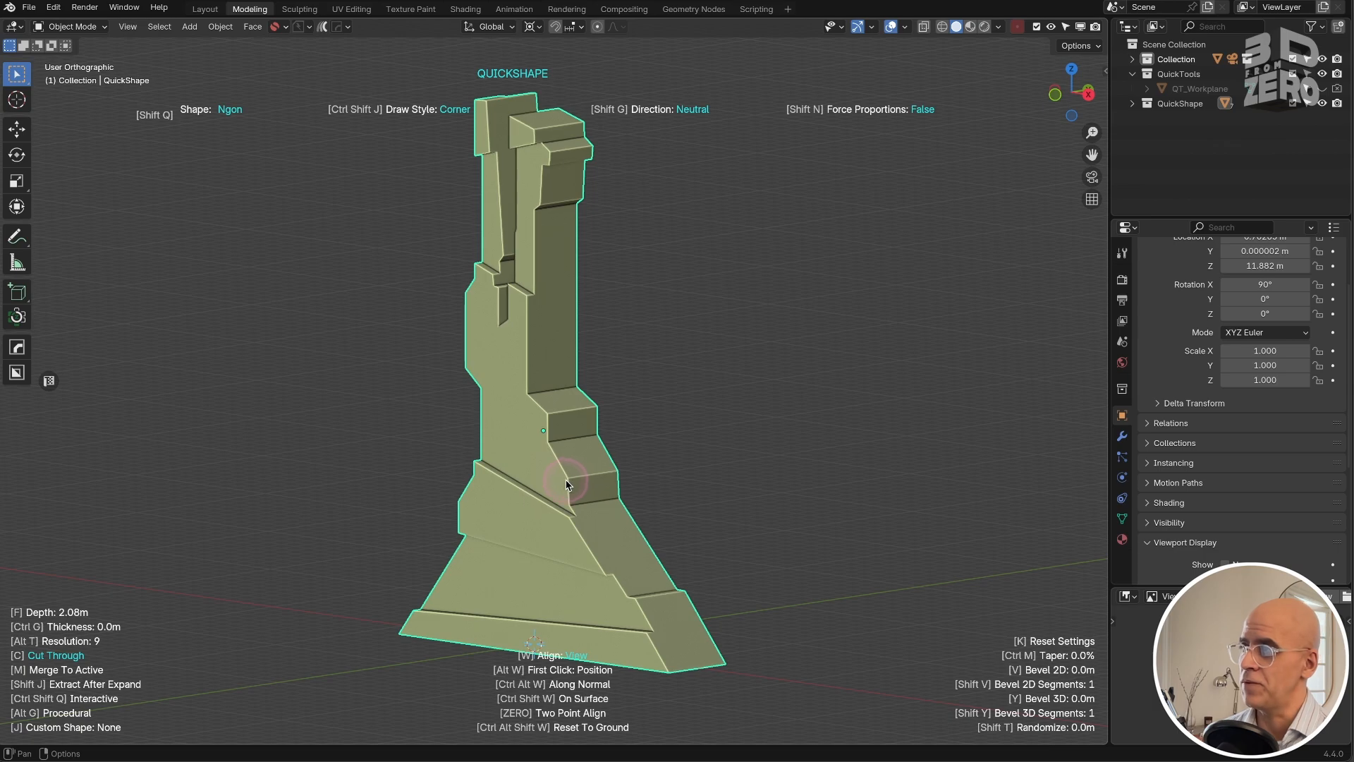
Step: Roll the right side view vertically, enable First Click Position, and cut a thin angled Ngon wedge through the tower's upper prongs
{"action": "key", "text": "KP_3"}
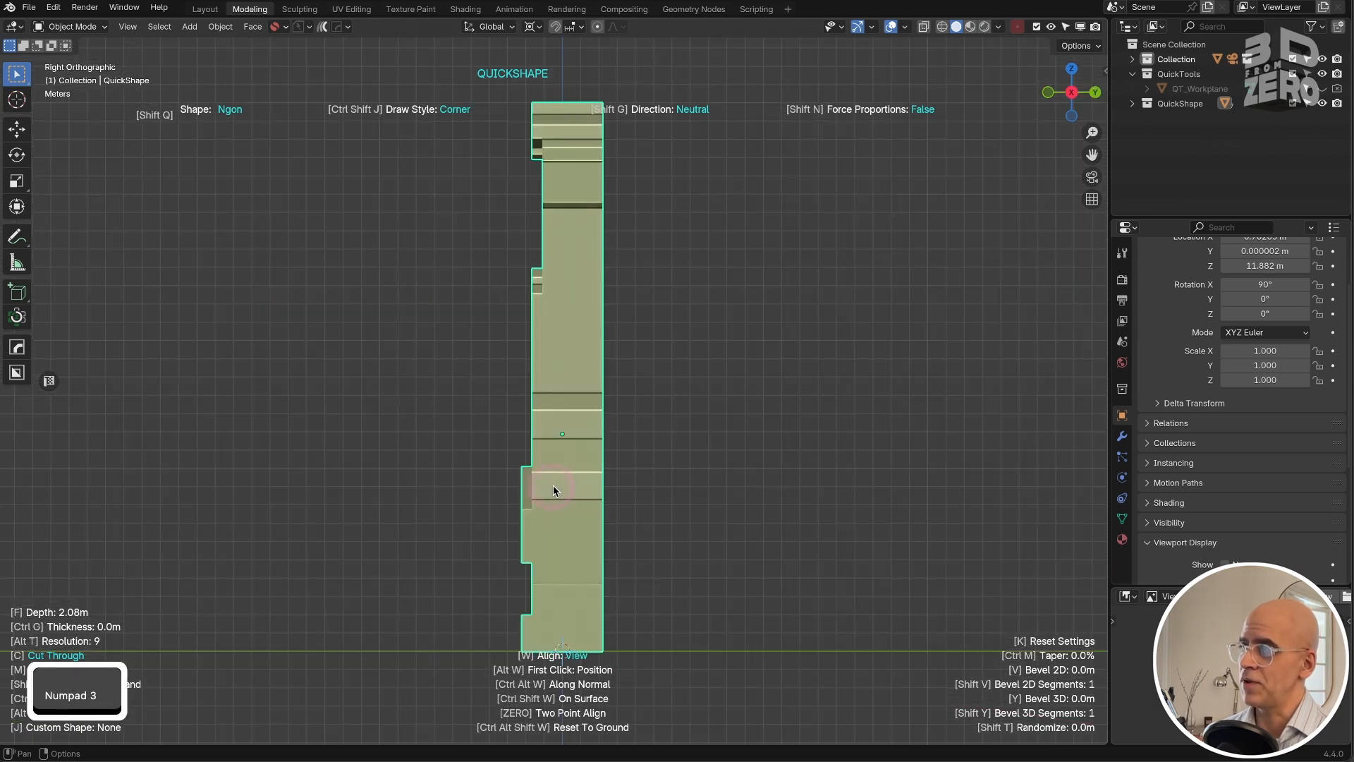
{"action": "key", "text": "KP_8"}
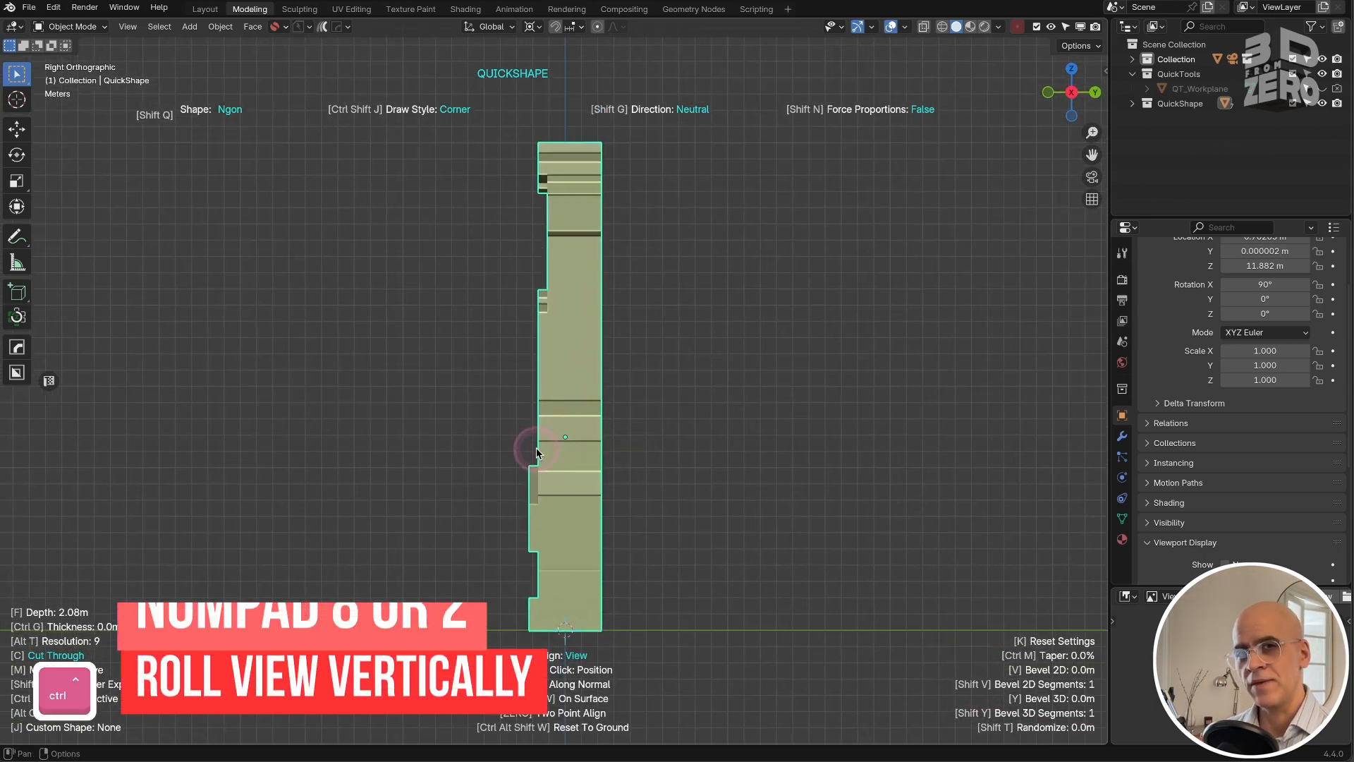
{"action": "key", "text": "KP_8"}
{"action": "key", "text": "KP_8"}
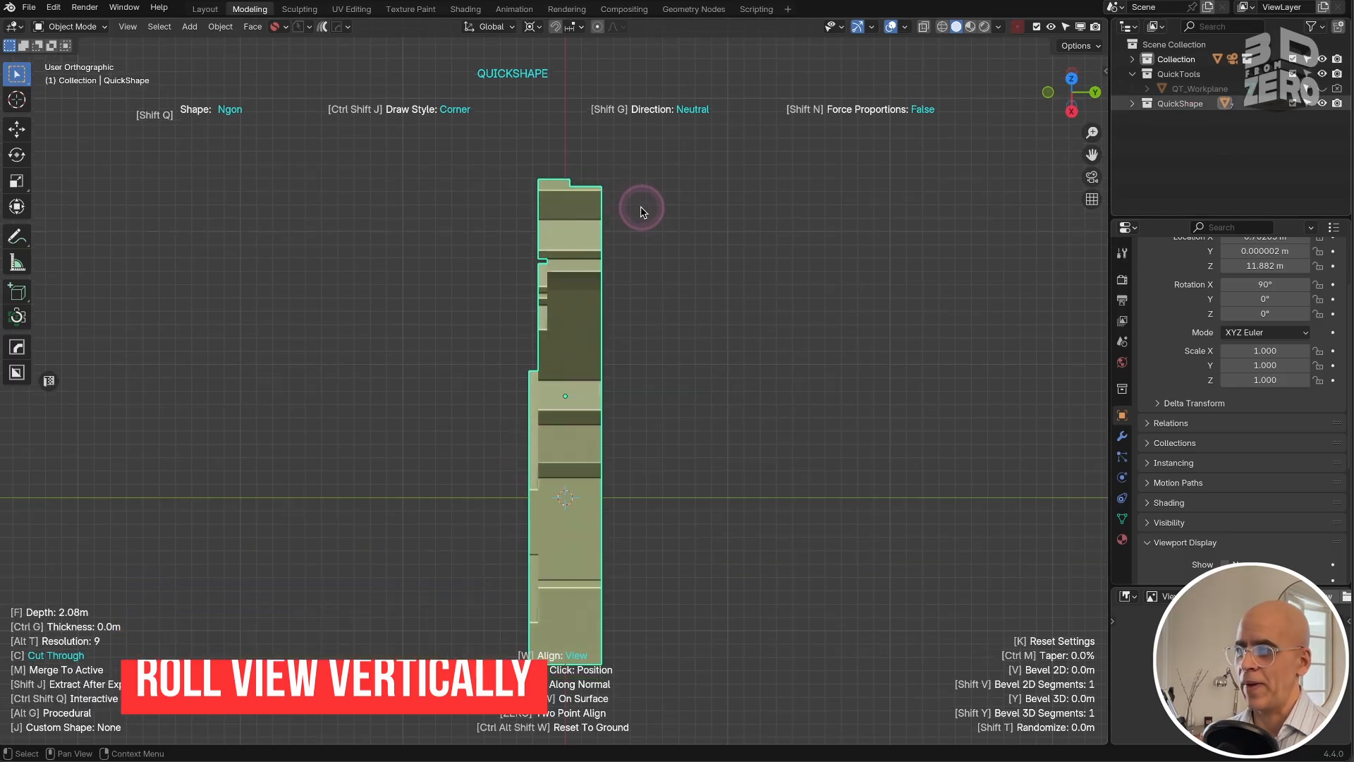
{"action": "key", "text": "alt+w"}
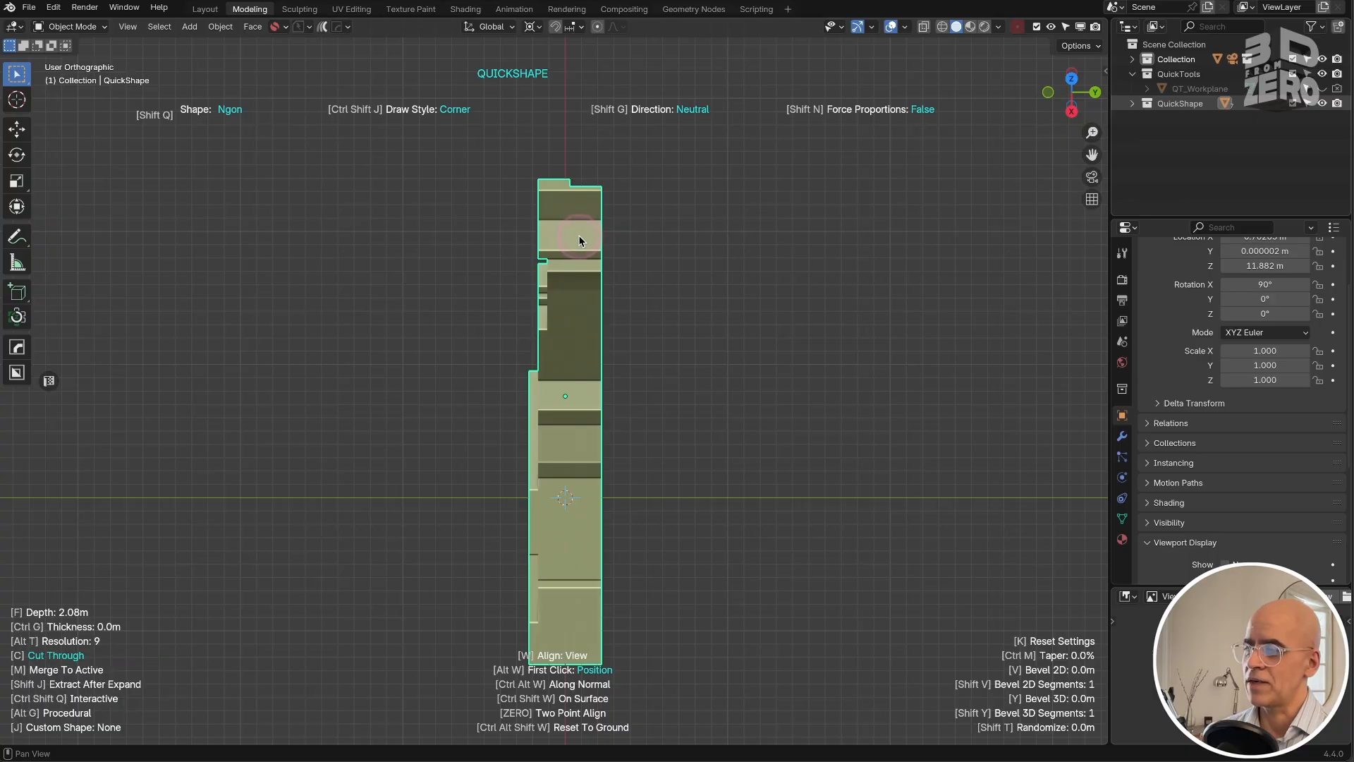
{"action": "left_click_drag", "start_coordinate": [574, 237], "coordinate": [649, 210]}
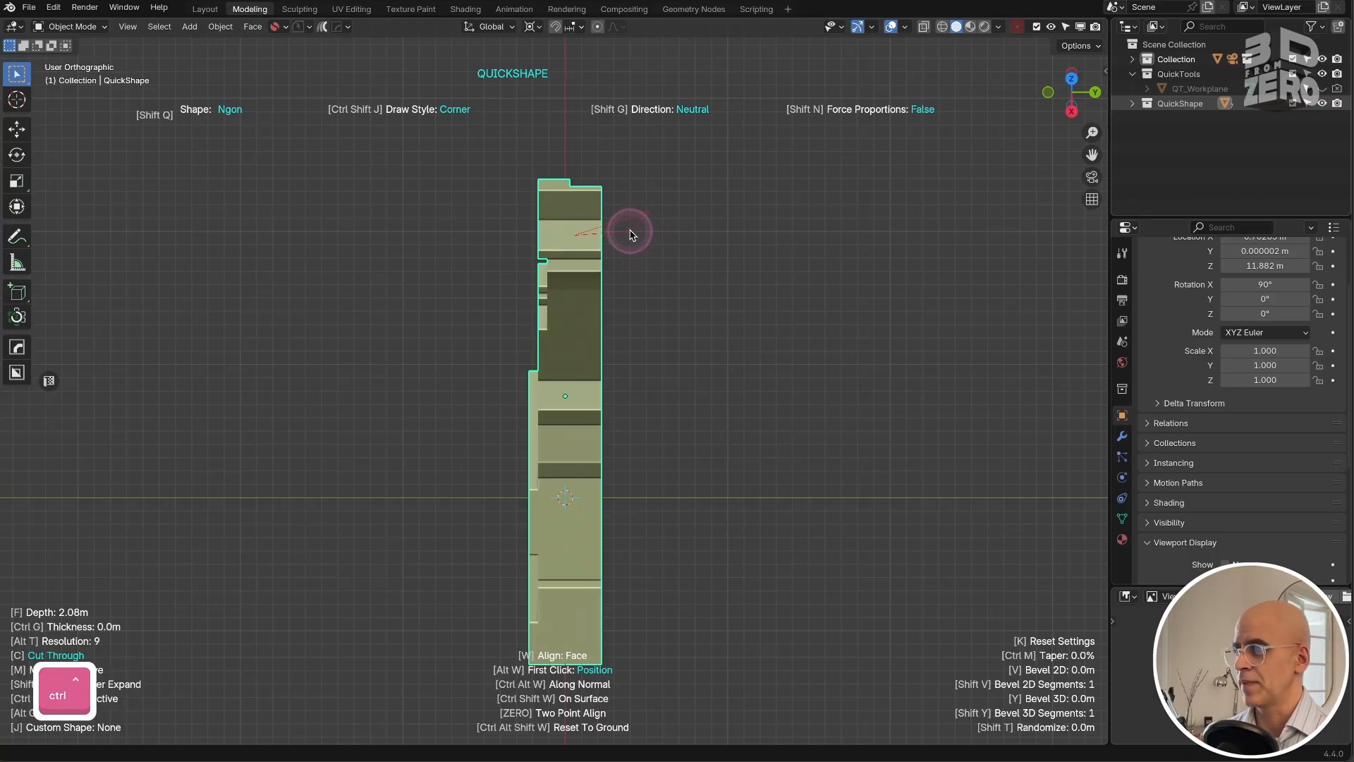
{"action": "middle_click_drag", "start_coordinate": [570, 567], "coordinate": [440, 469]}
{"action": "middle_click_drag", "start_coordinate": [683, 187], "coordinate": [497, 212], "text": "ctrl"}
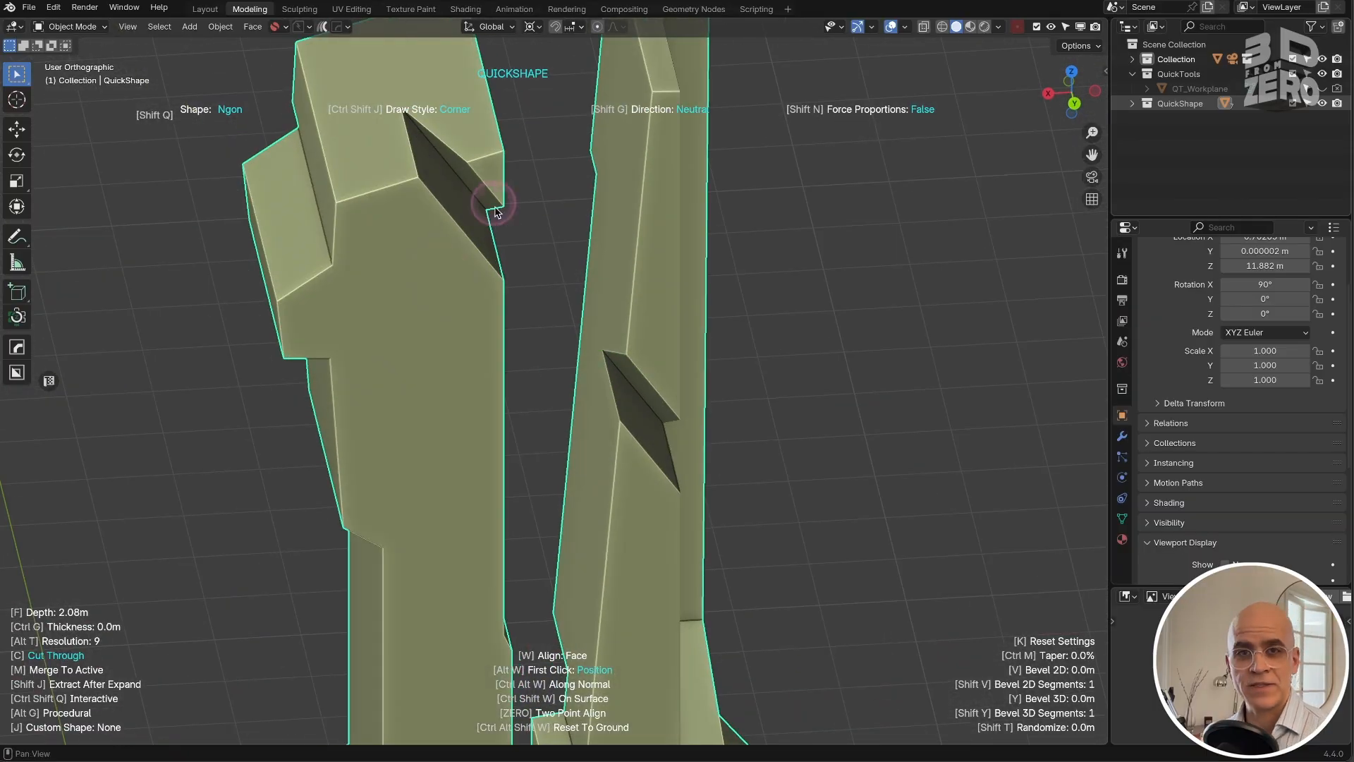
Step: Cut a triangular Ngon wedge through the shaft's right edge just below the central slot, viewed slightly rotated from the front
{"action": "middle_click_drag", "start_coordinate": [652, 545], "coordinate": [833, 416], "text": "ctrl"}
{"action": "middle_click_drag", "start_coordinate": [635, 557], "coordinate": [348, 426], "text": "shift"}
{"action": "key", "text": "KP_1"}
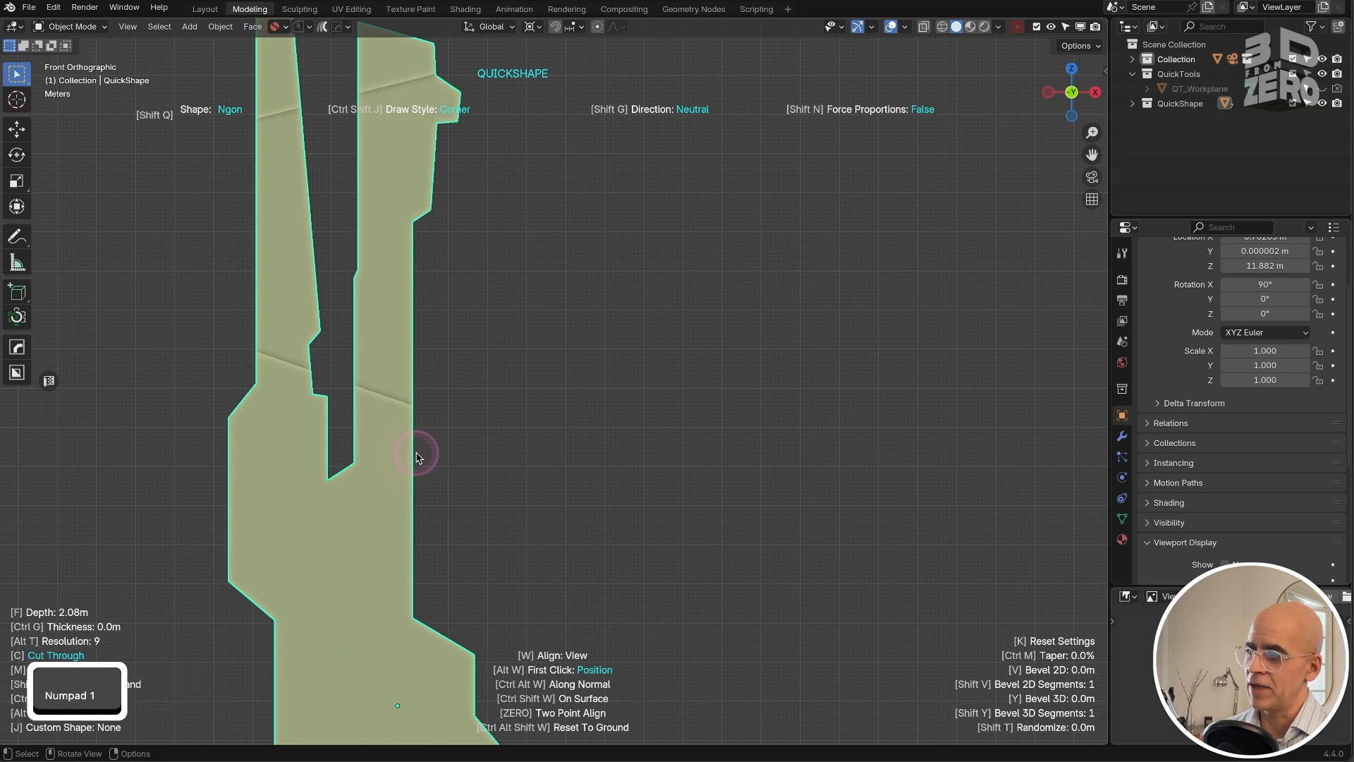
{"action": "middle_click_drag", "start_coordinate": [363, 538], "coordinate": [479, 471]}
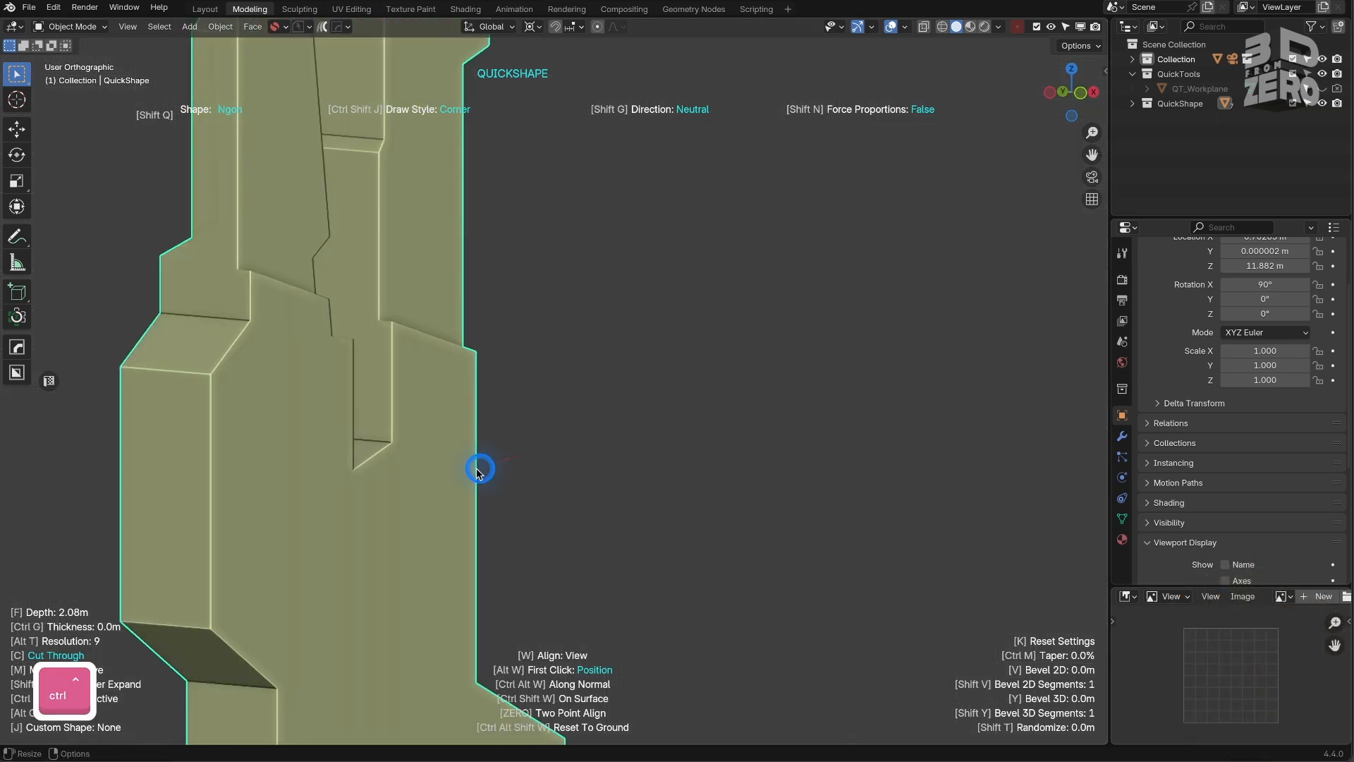
{"action": "middle_click_drag", "start_coordinate": [574, 527], "coordinate": [293, 595]}
{"action": "middle_click_drag", "start_coordinate": [447, 568], "coordinate": [438, 600]}
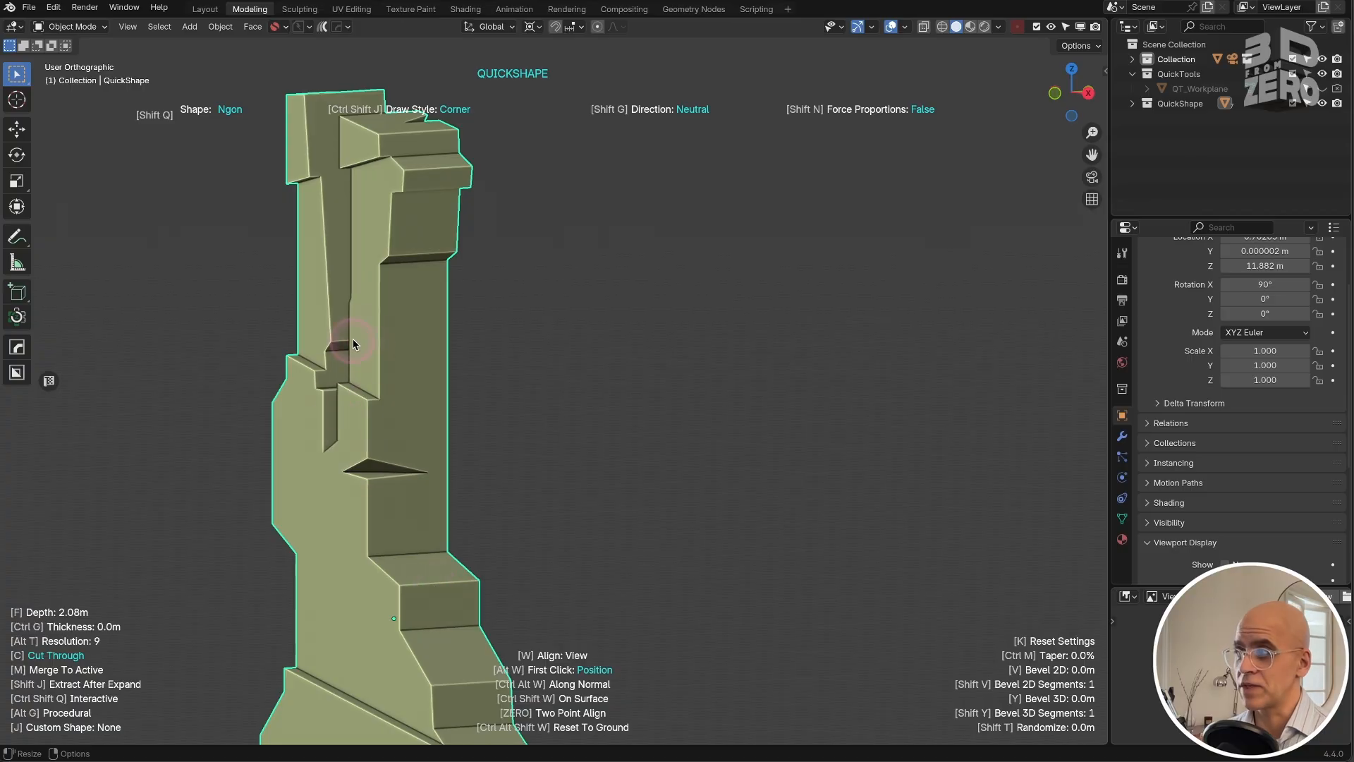
{"action": "middle_click_drag", "start_coordinate": [353, 344], "coordinate": [463, 419]}
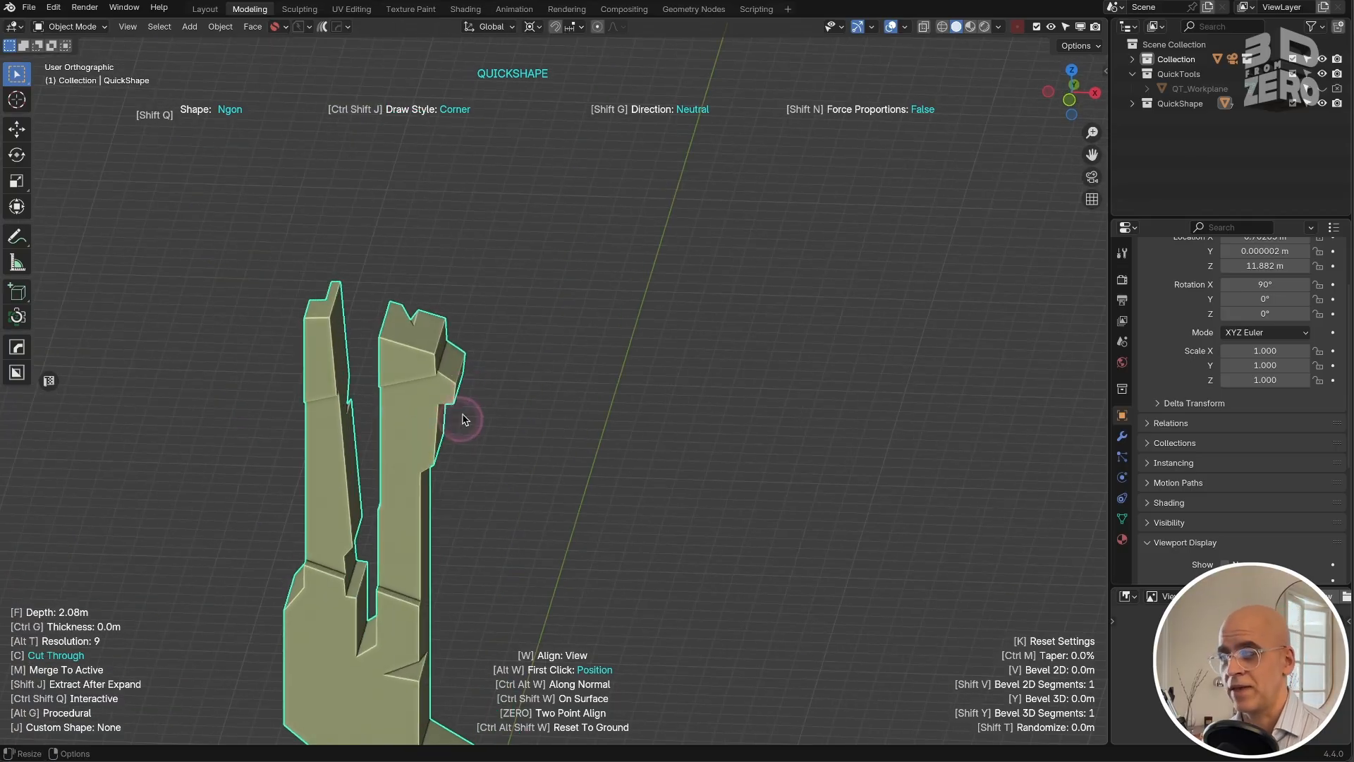
Step: Turn off Cut Through, set the depth to 1.38 m, and cut an Ngon recess into the right prong's lower step from the front
{"action": "key", "text": "KP_1"}
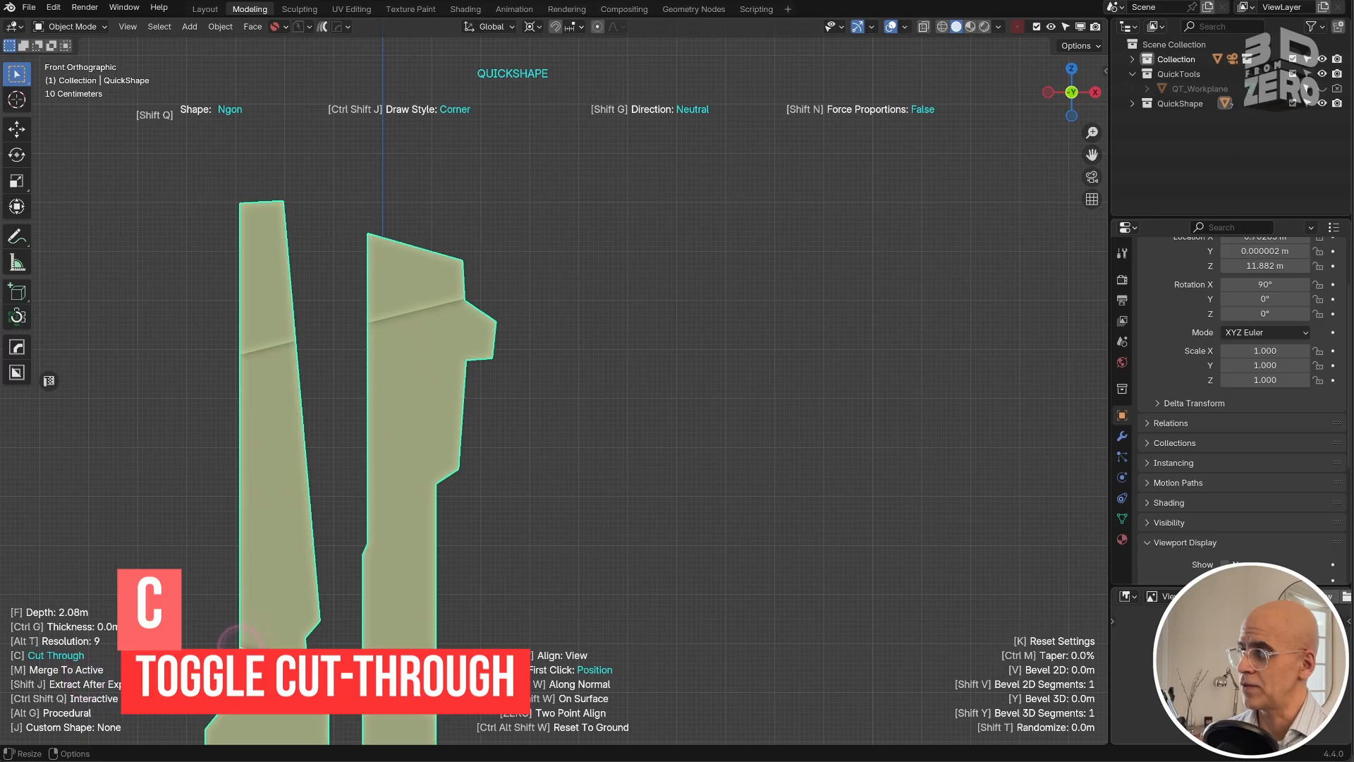
{"action": "key", "text": "c"}
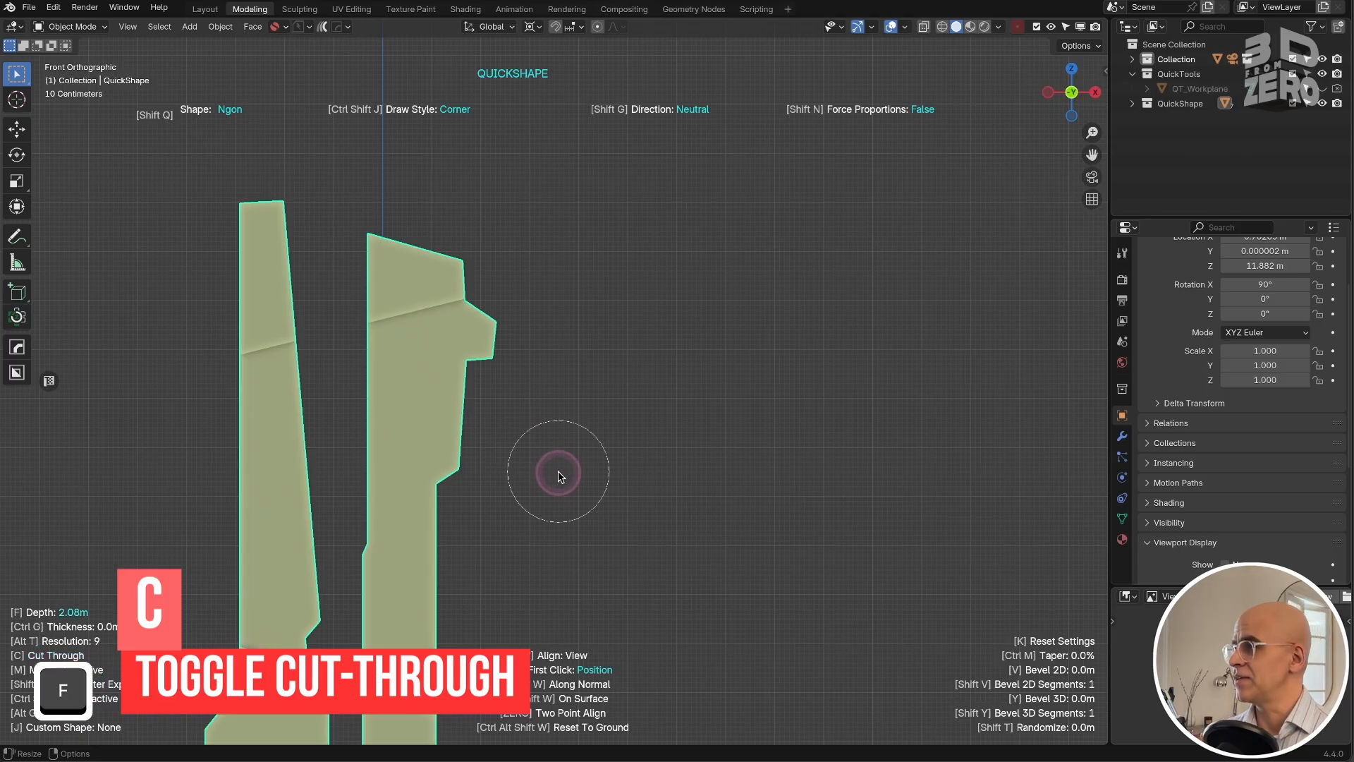
{"action": "middle_click_drag", "start_coordinate": [539, 474], "coordinate": [372, 502]}
{"action": "key", "text": "KP_1"}
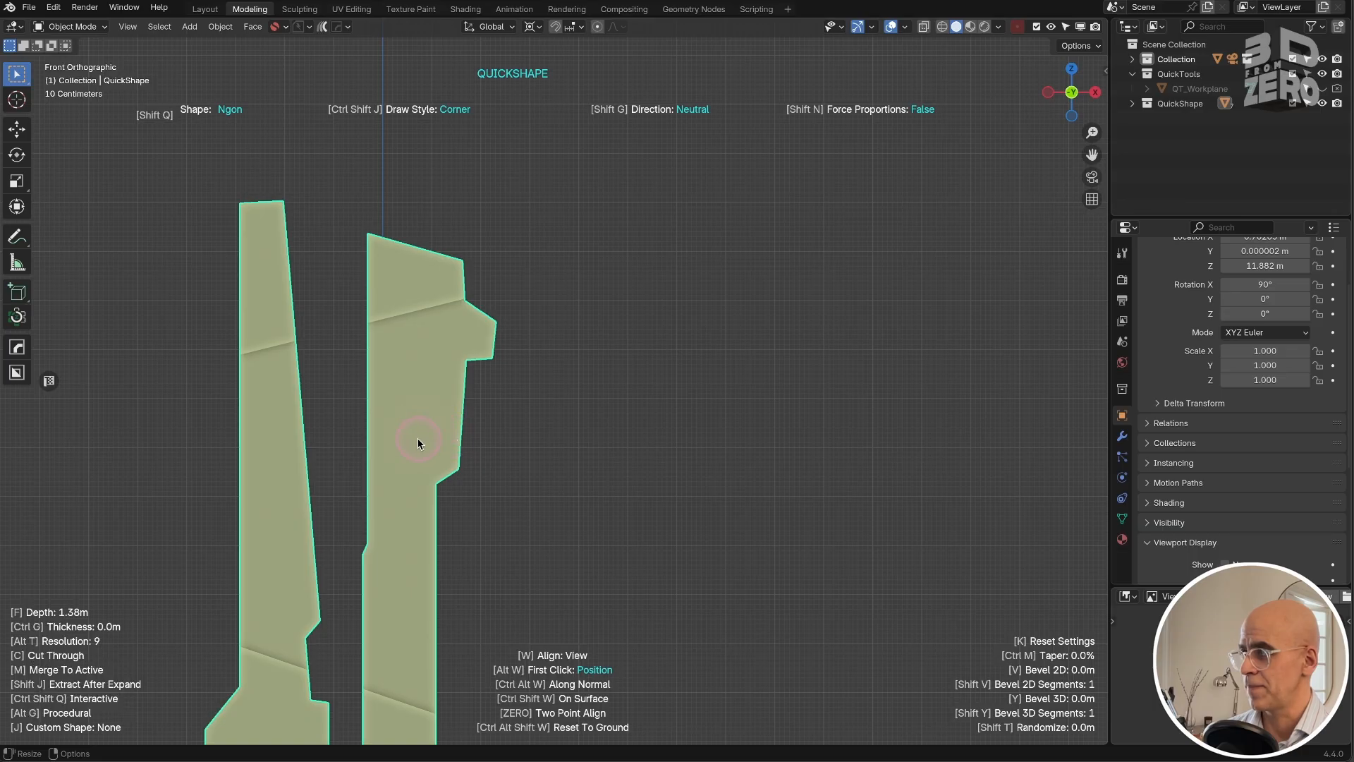
{"action": "left_click_drag", "start_coordinate": [414, 444], "coordinate": [440, 529], "text": "ctrl"}
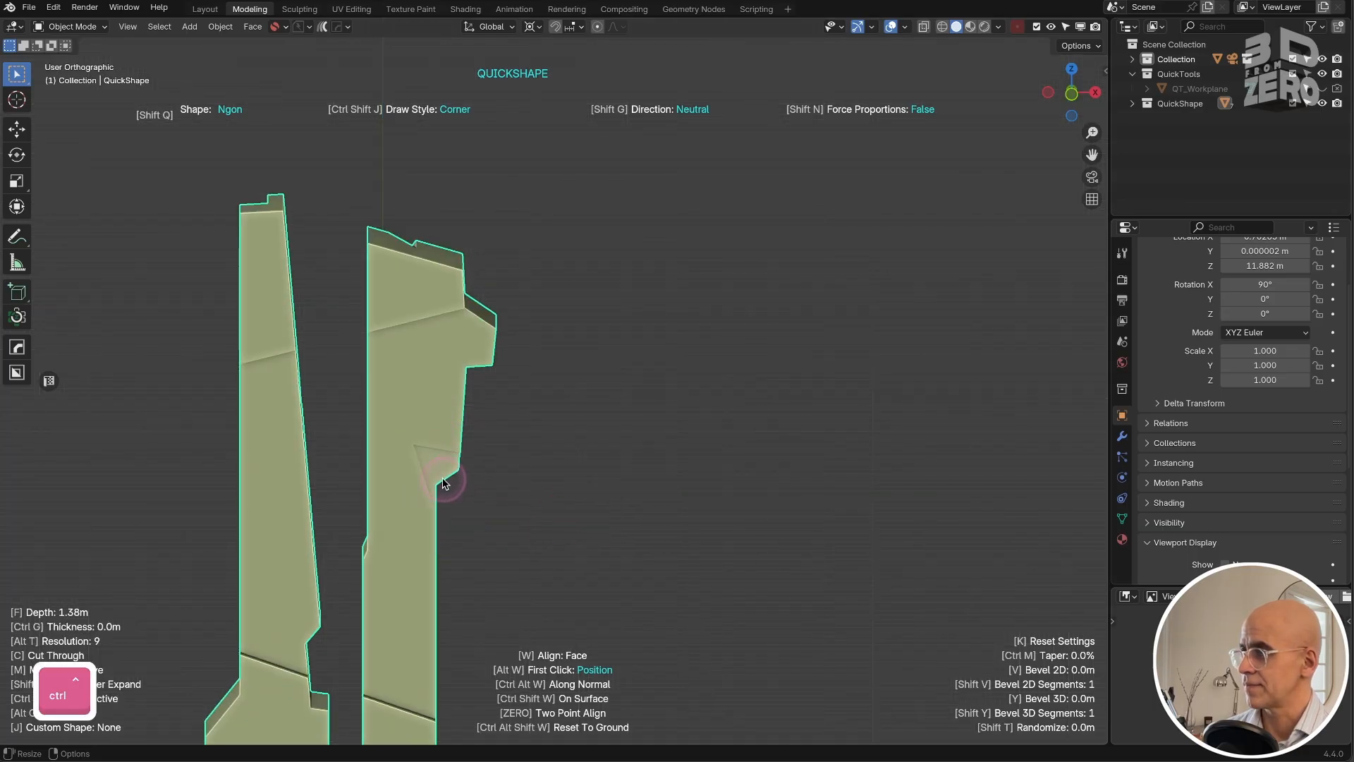
{"action": "middle_click_drag", "start_coordinate": [442, 484], "coordinate": [492, 343]}
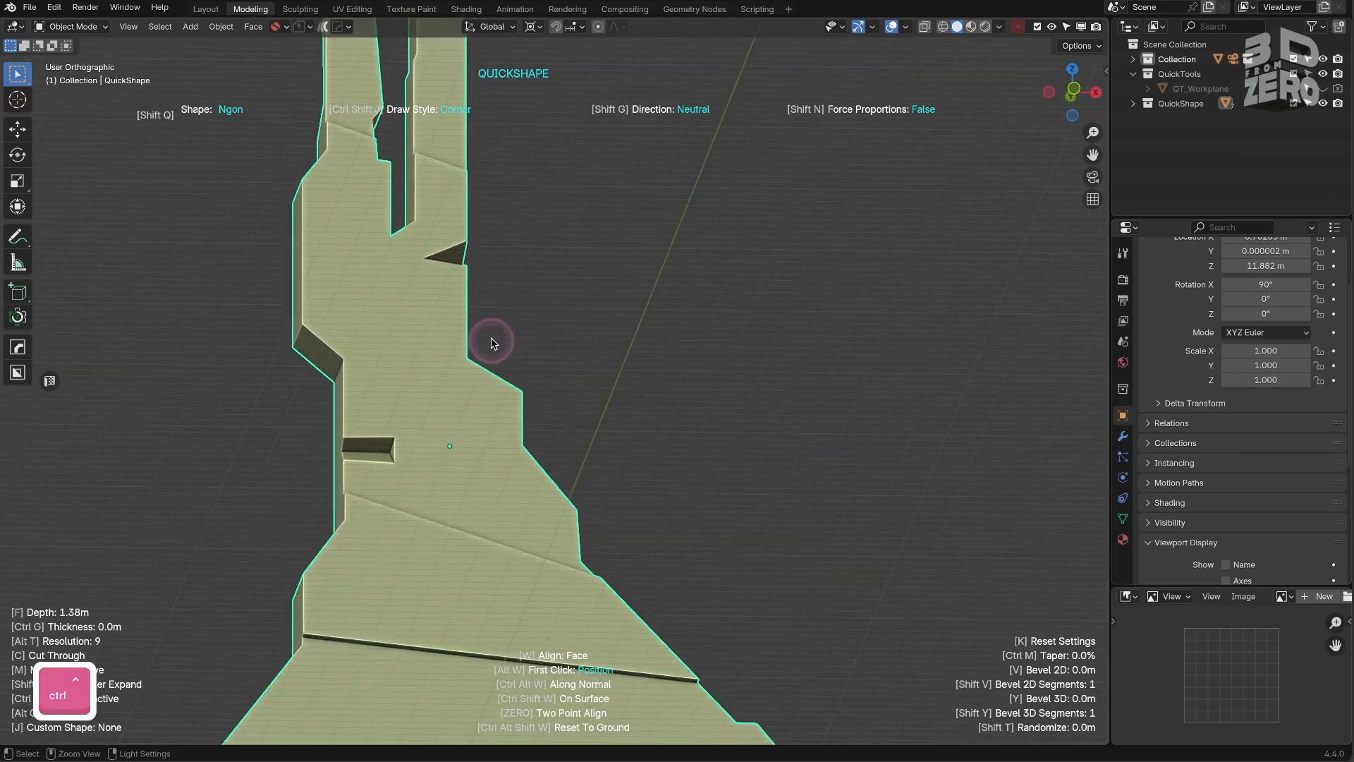
Step: Turn Cut Through back on and cut a V-shaped Ngon notch into the tower's front edge, viewed from its left side
{"action": "middle_click_drag", "start_coordinate": [430, 509], "coordinate": [291, 550]}
{"action": "left_click", "coordinate": [406, 528], "text": "ctrl"}
{"action": "left_click", "coordinate": [505, 593], "text": "ctrl"}
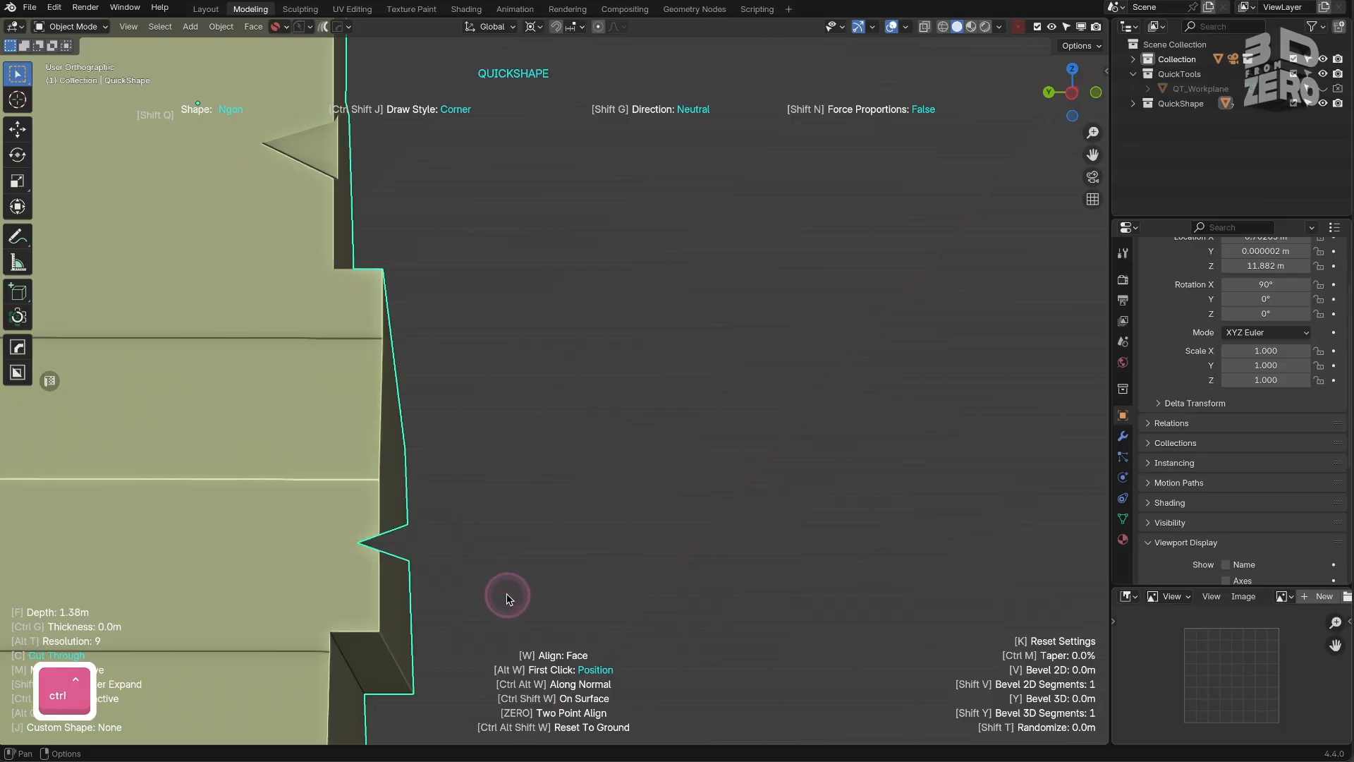
Step: Set the alignment back to View and inspect the carved tower from above, from the front and close up on its lower slope
{"action": "middle_click_drag", "start_coordinate": [399, 591], "coordinate": [227, 645]}
{"action": "middle_click_drag", "start_coordinate": [450, 398], "coordinate": [457, 424]}
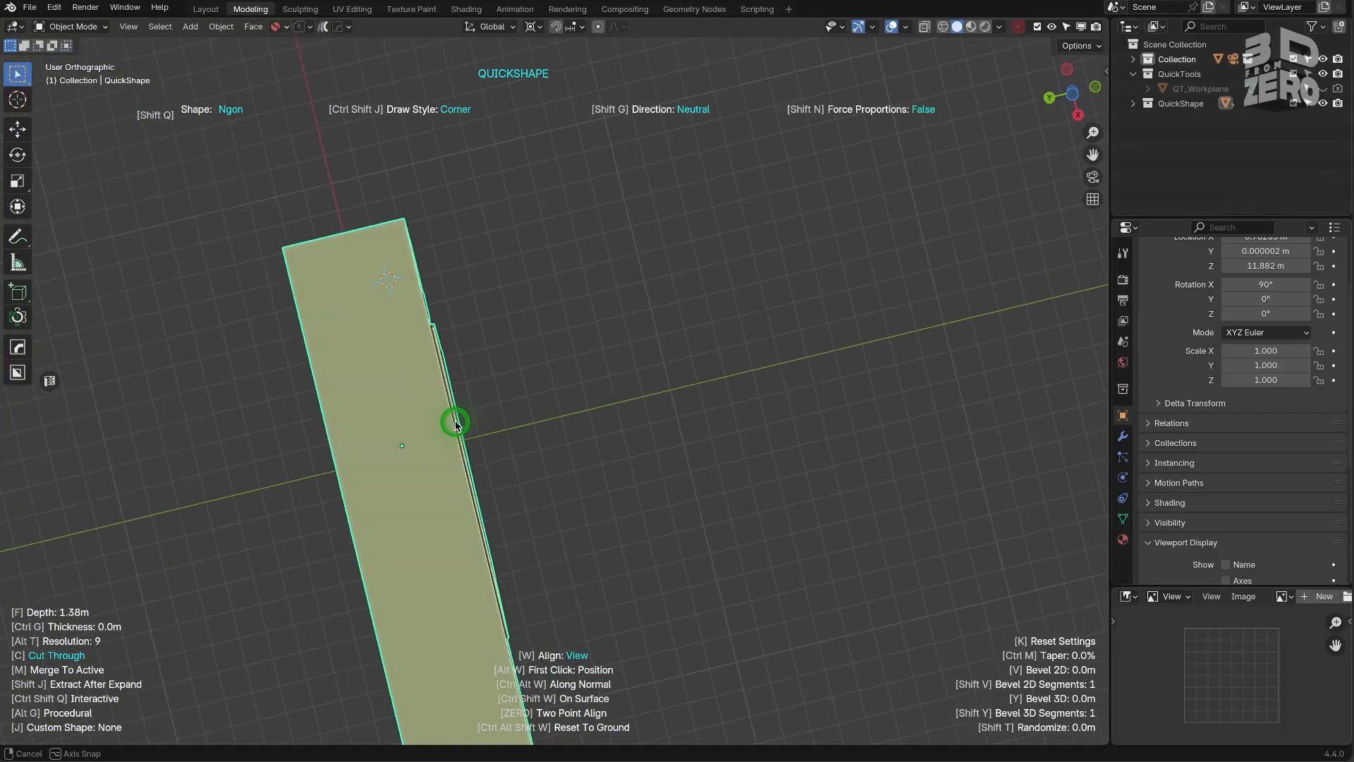
{"action": "left_click", "coordinate": [471, 377], "text": "ctrl"}
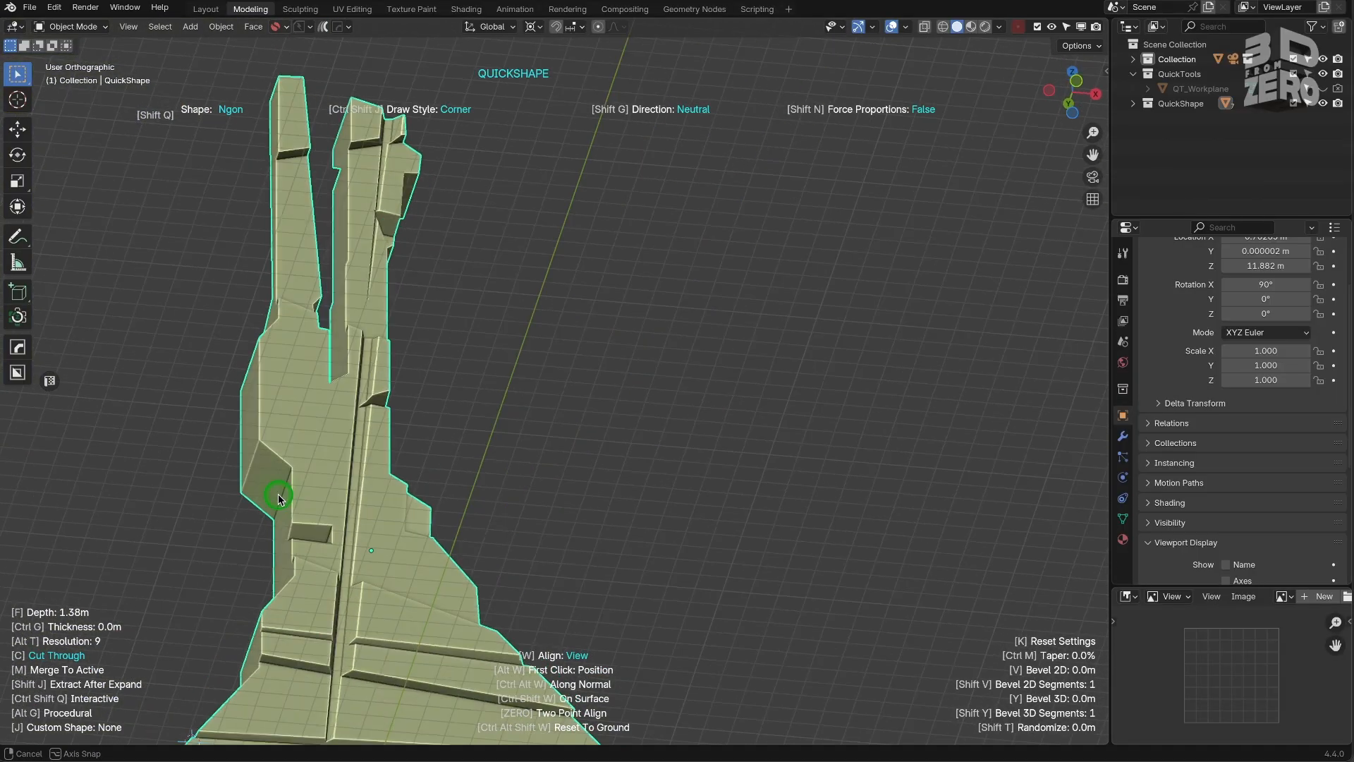
{"action": "key", "text": "shift+k"}
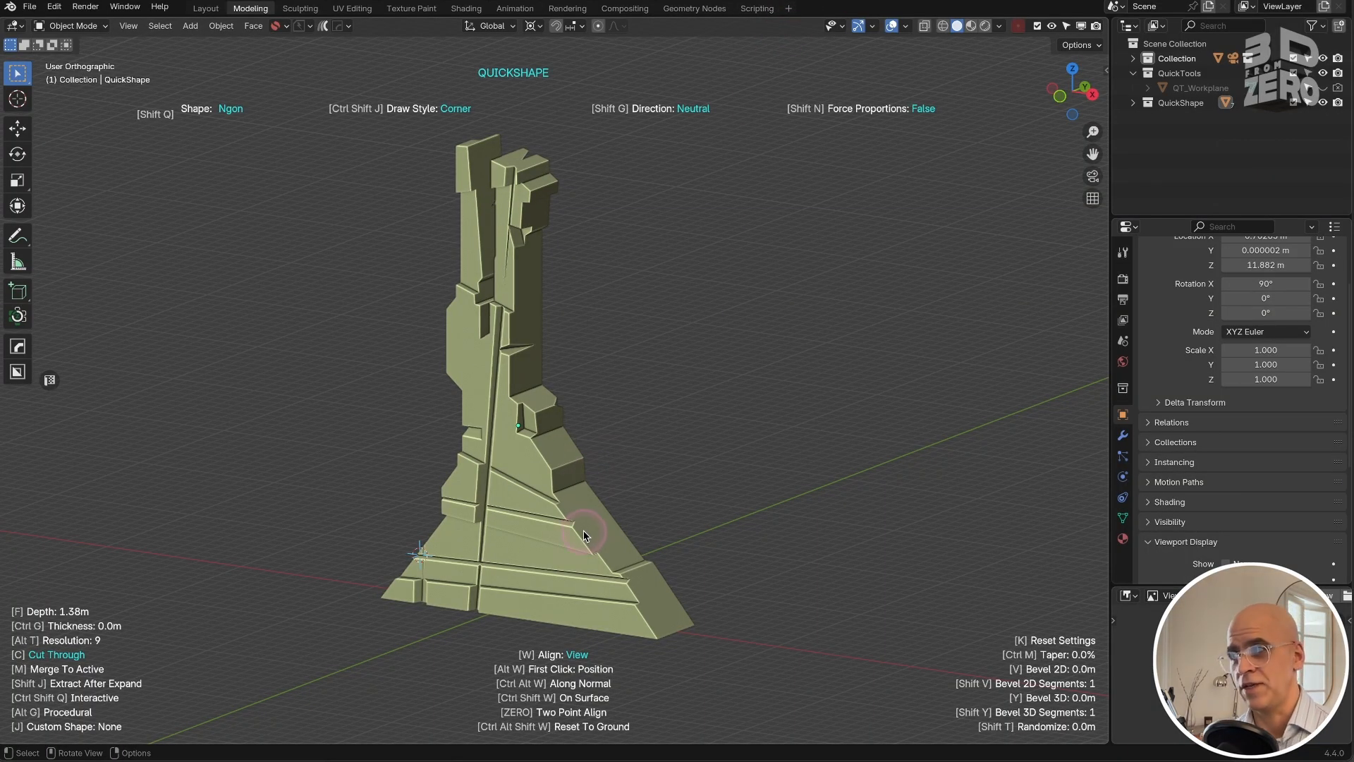
{"action": "scroll", "coordinate": [584, 533], "scroll_direction": "up", "scroll_amount": 6}
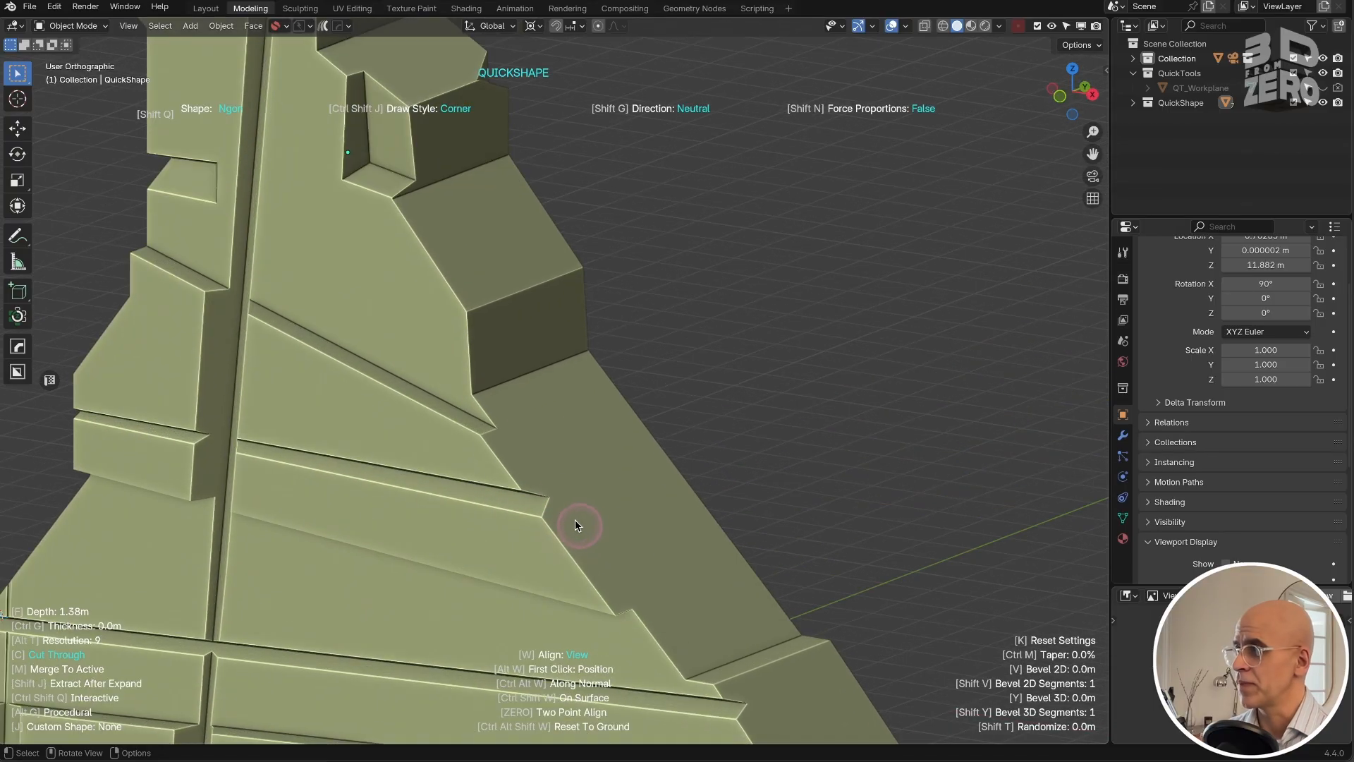
{"action": "scroll", "coordinate": [585, 519], "scroll_direction": "down", "scroll_amount": 5}
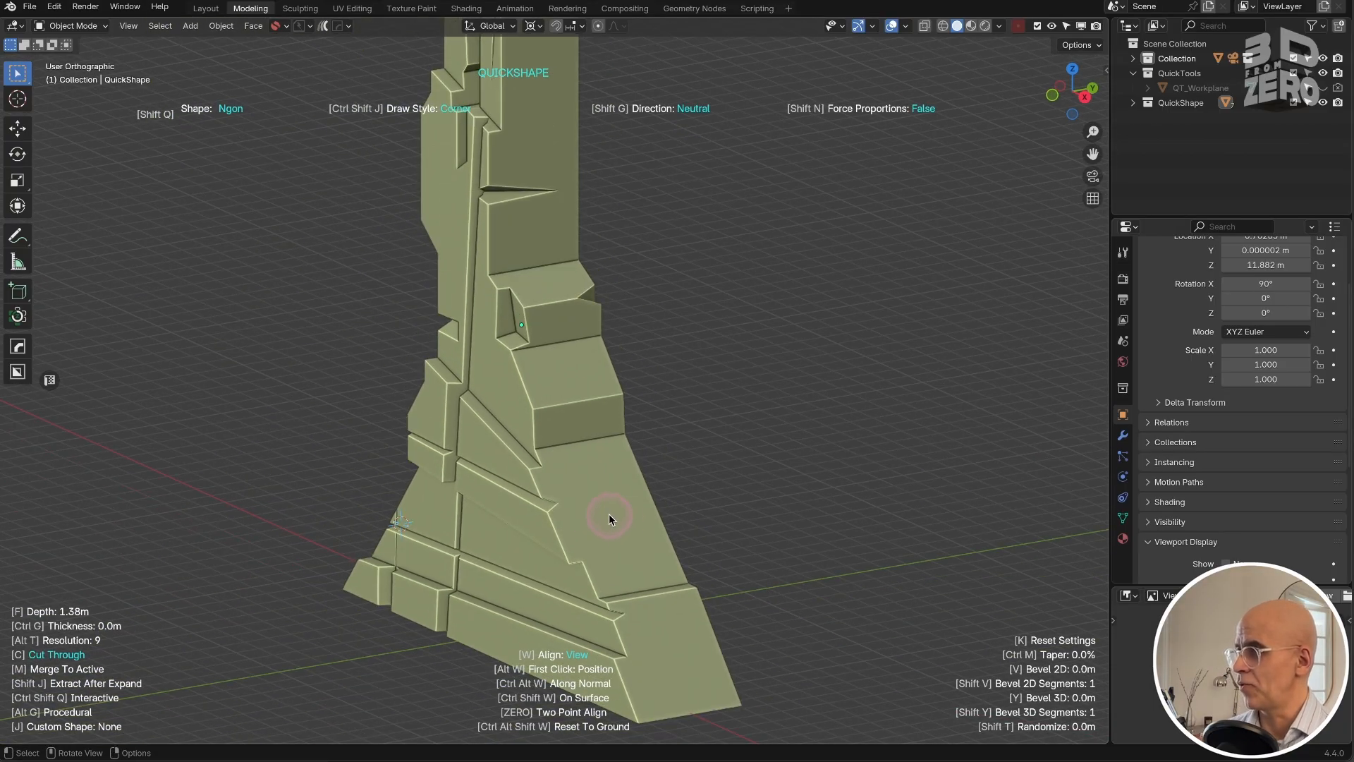
Step: Place the 3D cursor on the tower's lower right slope and, from the front, cycle the direction through Towards View back to Neutral
{"action": "key", "text": "shift"}
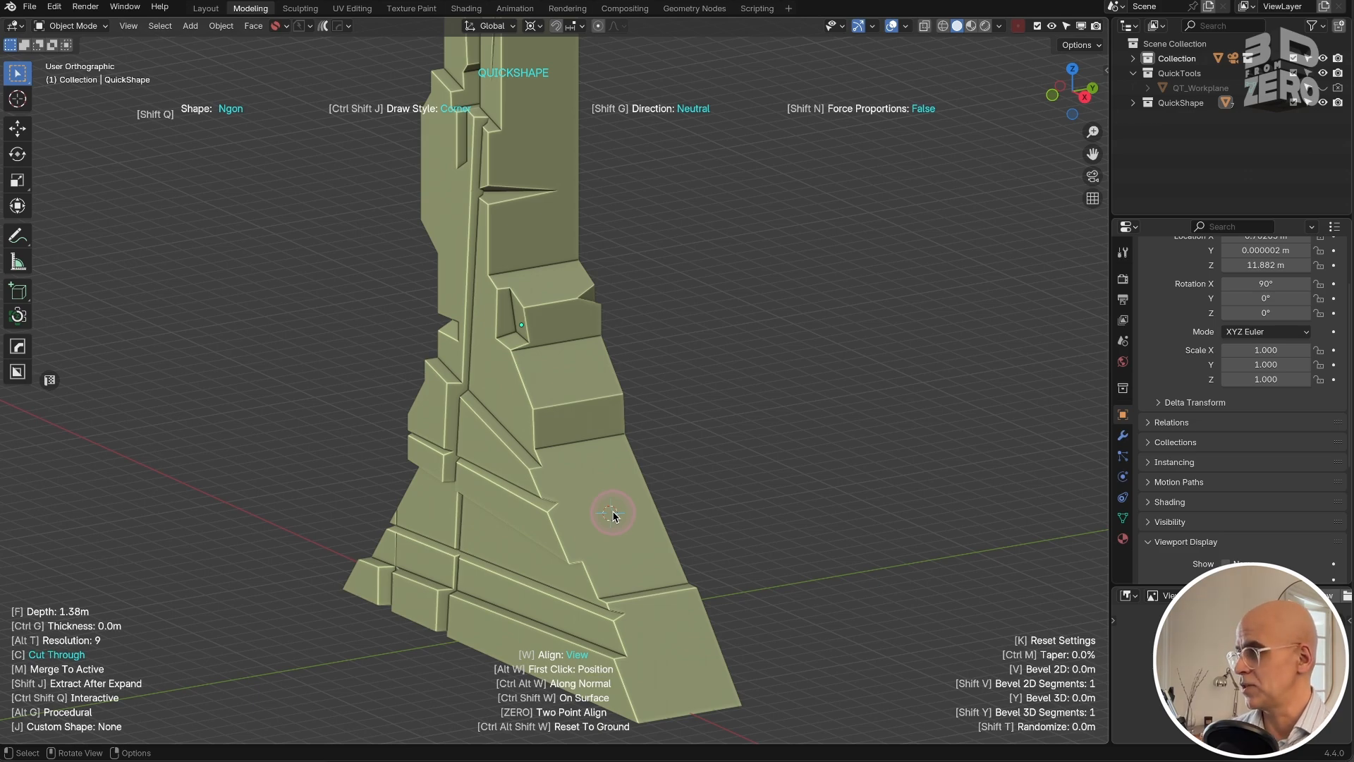
{"action": "key", "text": "f"}
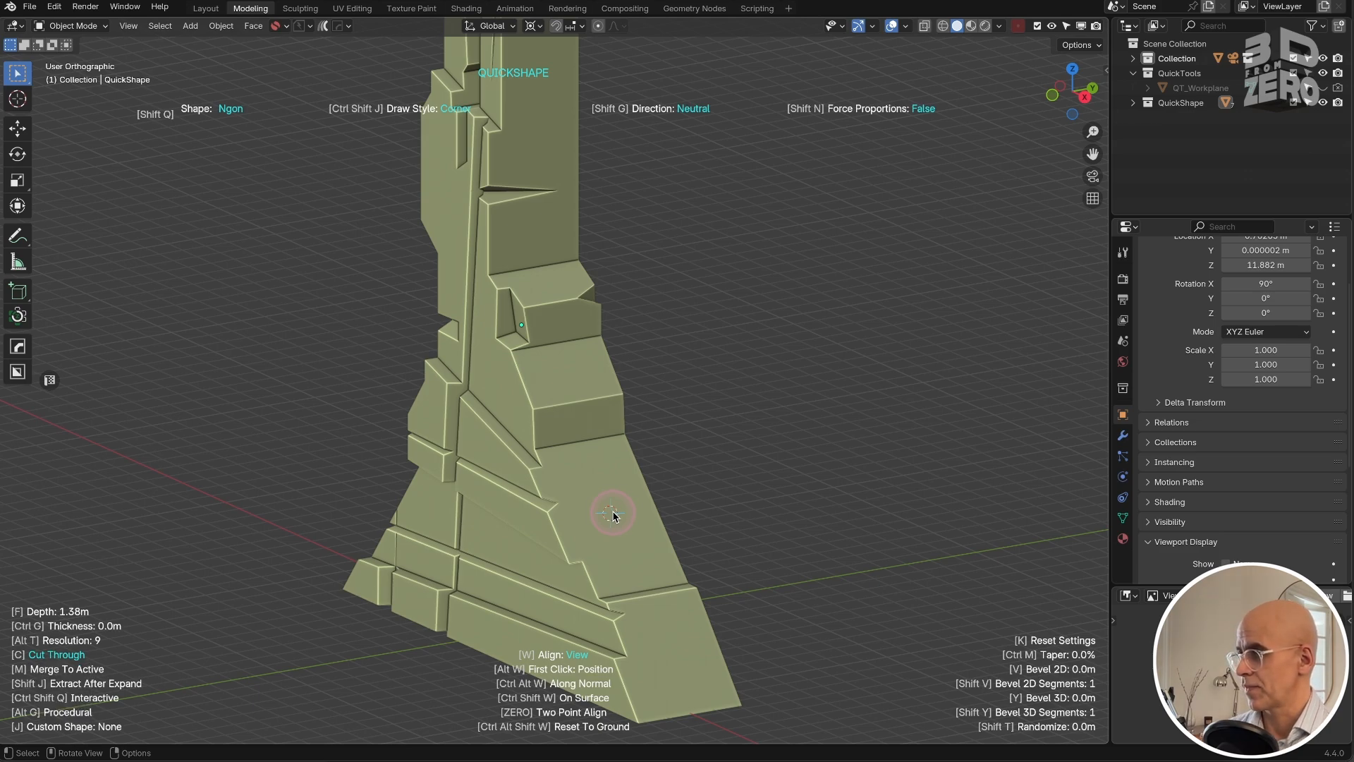
{"action": "key", "text": "KP_1"}
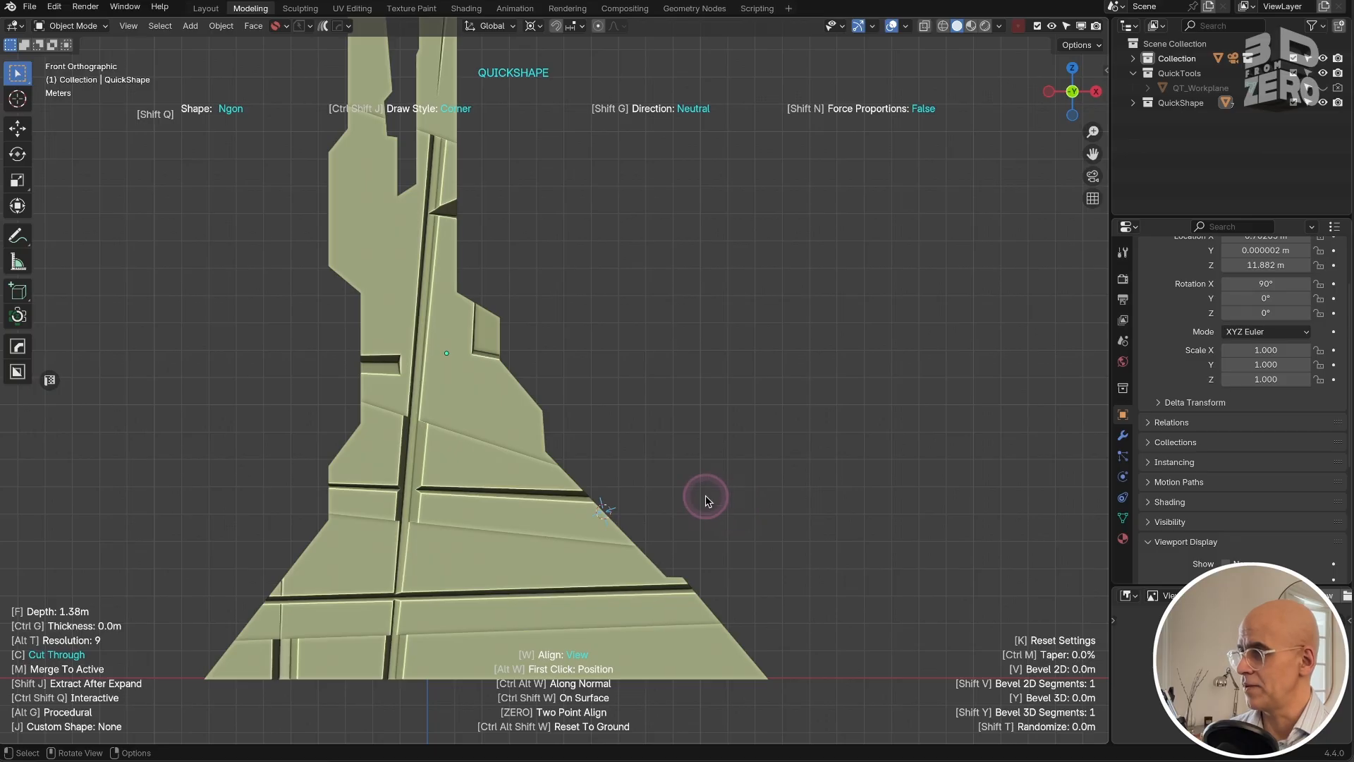
{"action": "key", "text": "w"}
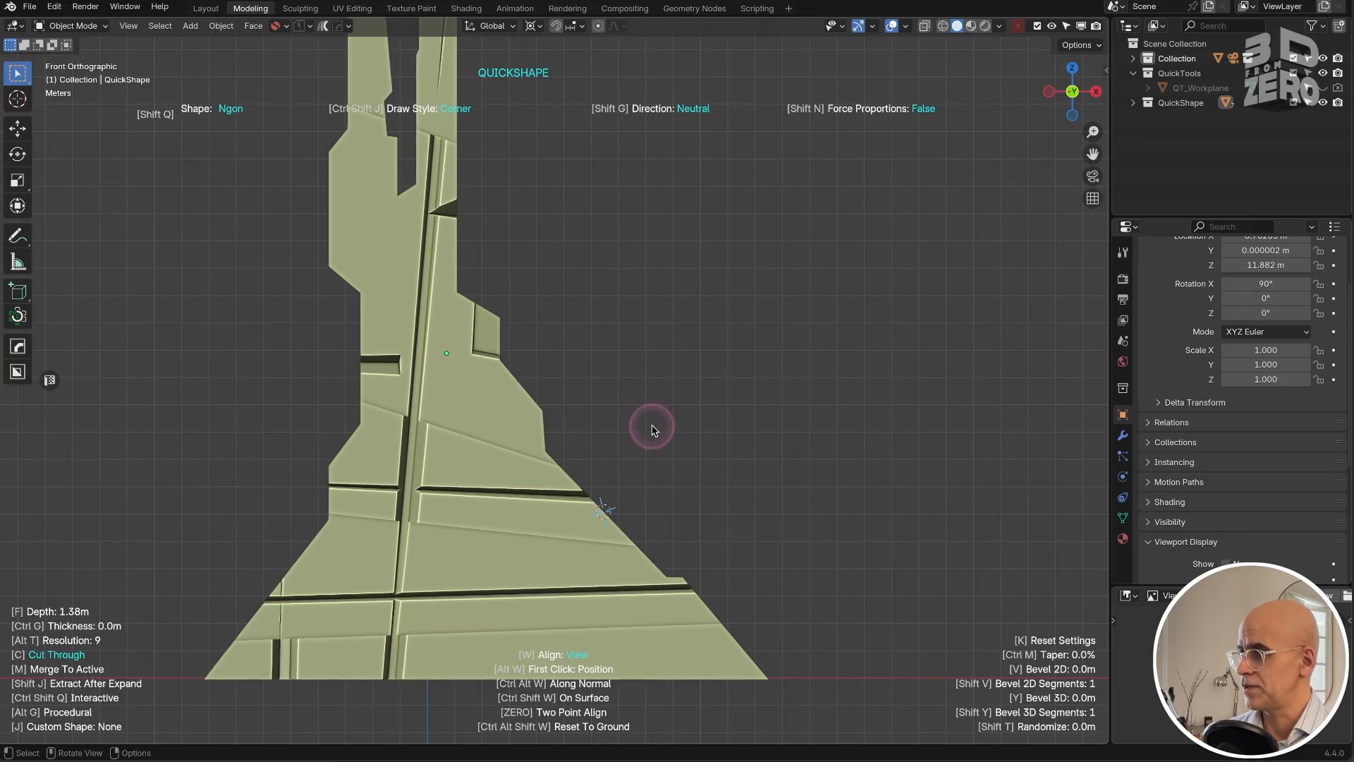
{"action": "key", "text": "shift+g"}
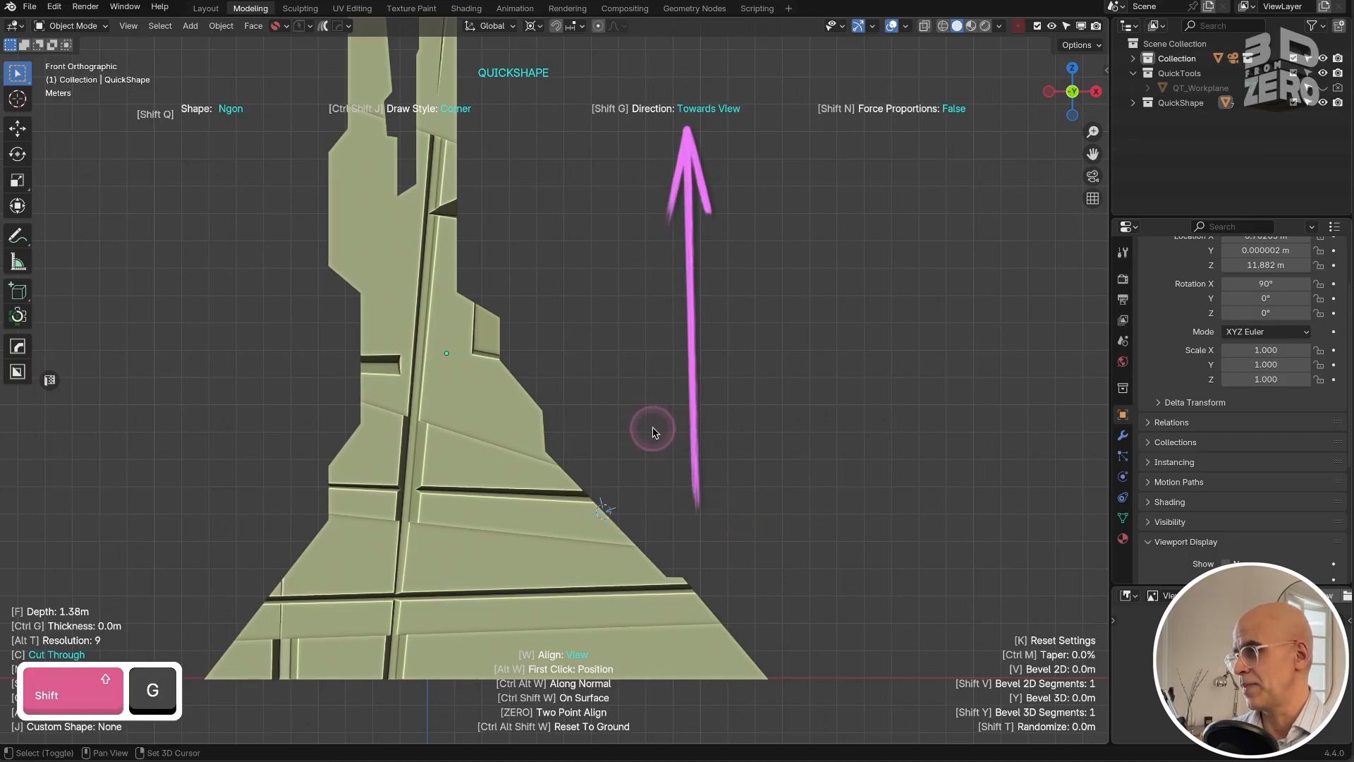
{"action": "key", "text": "shift+g"}
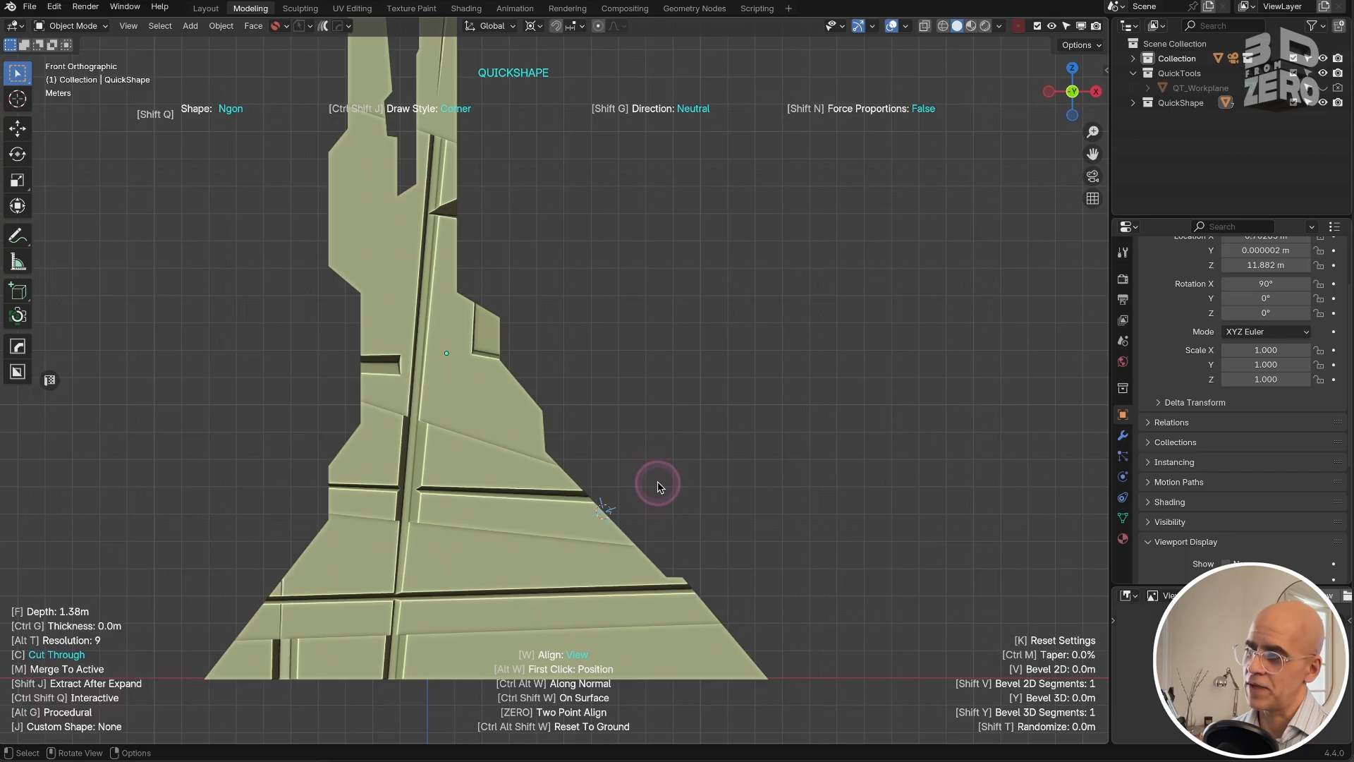
Step: Set the QuickShape depth to 1.871 m for a shape centred on the tower's right slope
{"action": "key", "text": "ctrl+d"}
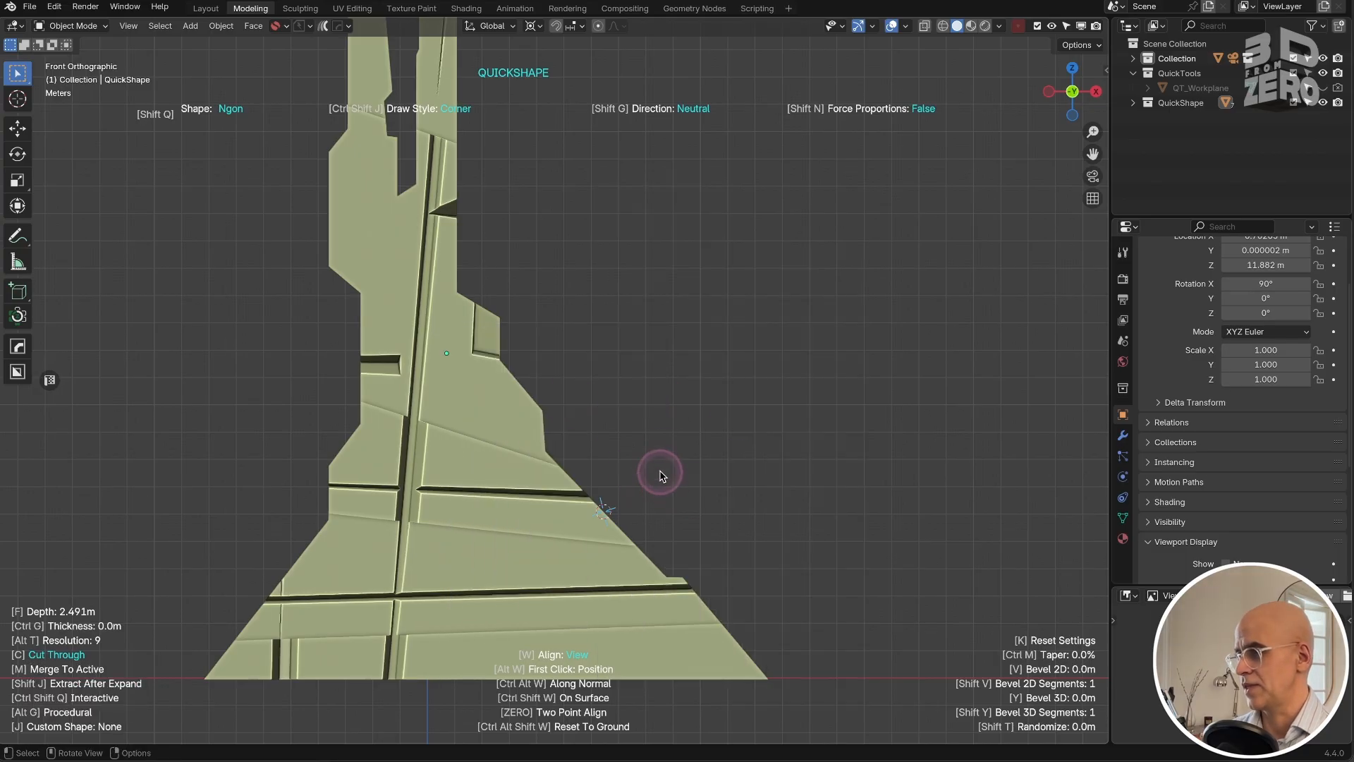
{"action": "key", "text": "f"}
{"action": "left_click", "coordinate": [598, 508]}
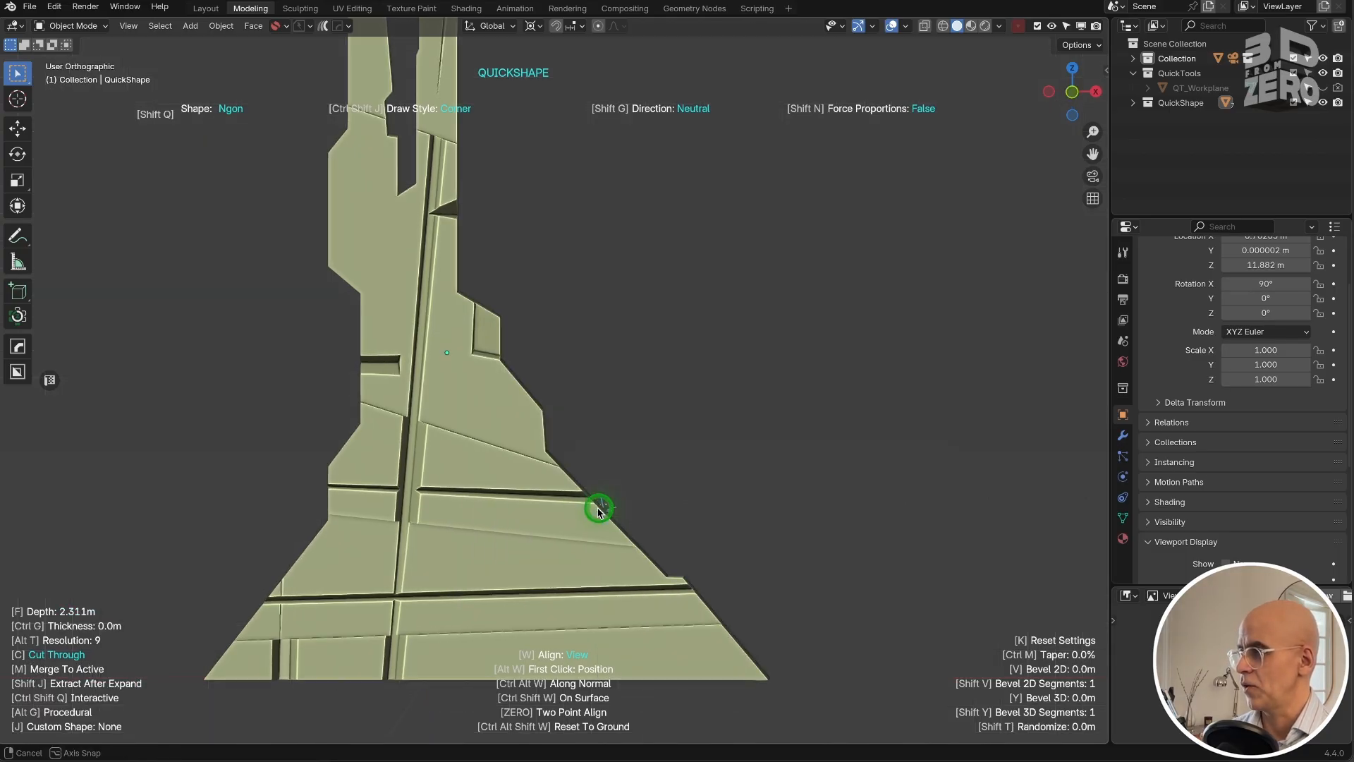
{"action": "middle_click_drag", "start_coordinate": [599, 508], "coordinate": [629, 491]}
{"action": "key", "text": "f"}
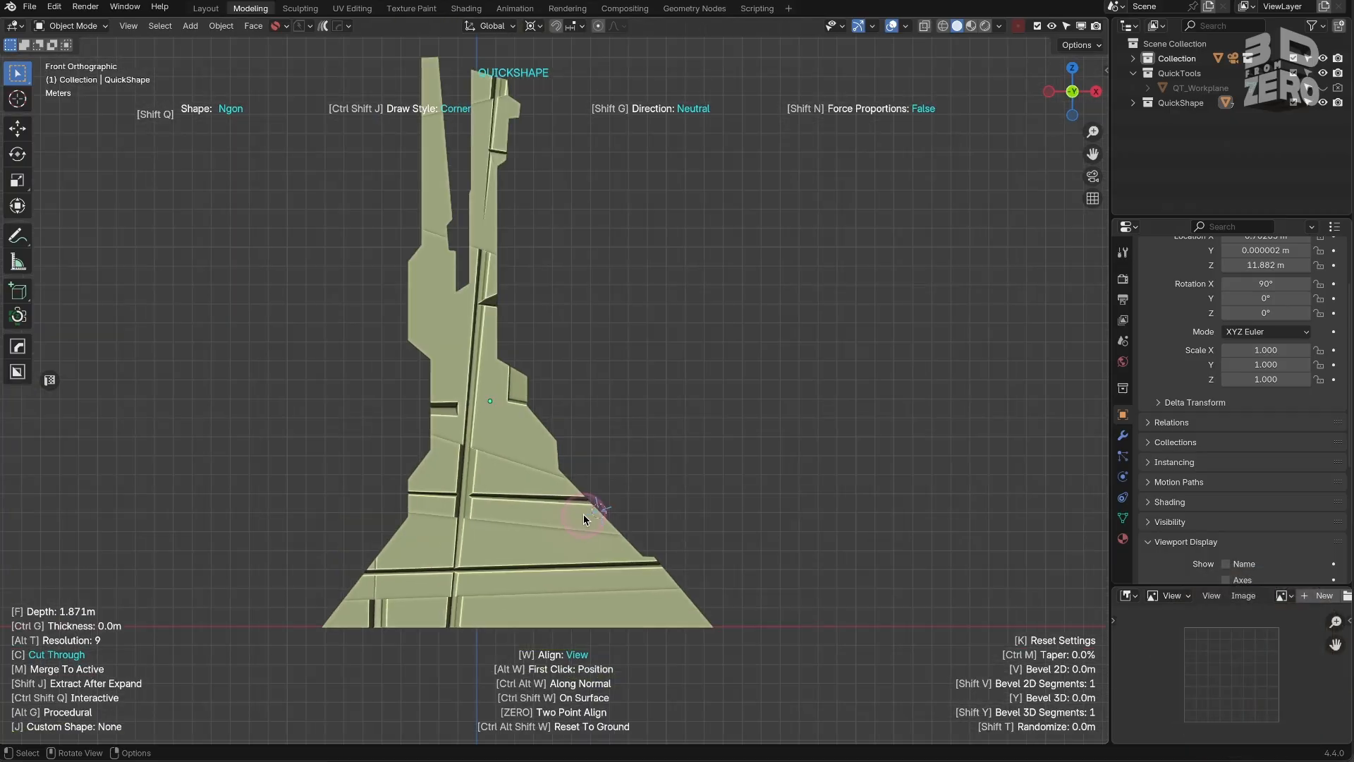
Step: From the front, draw a tall six-corner Ngon spire rising from the tower's right slope and add it to the tower
{"action": "left_click", "coordinate": [557, 519]}
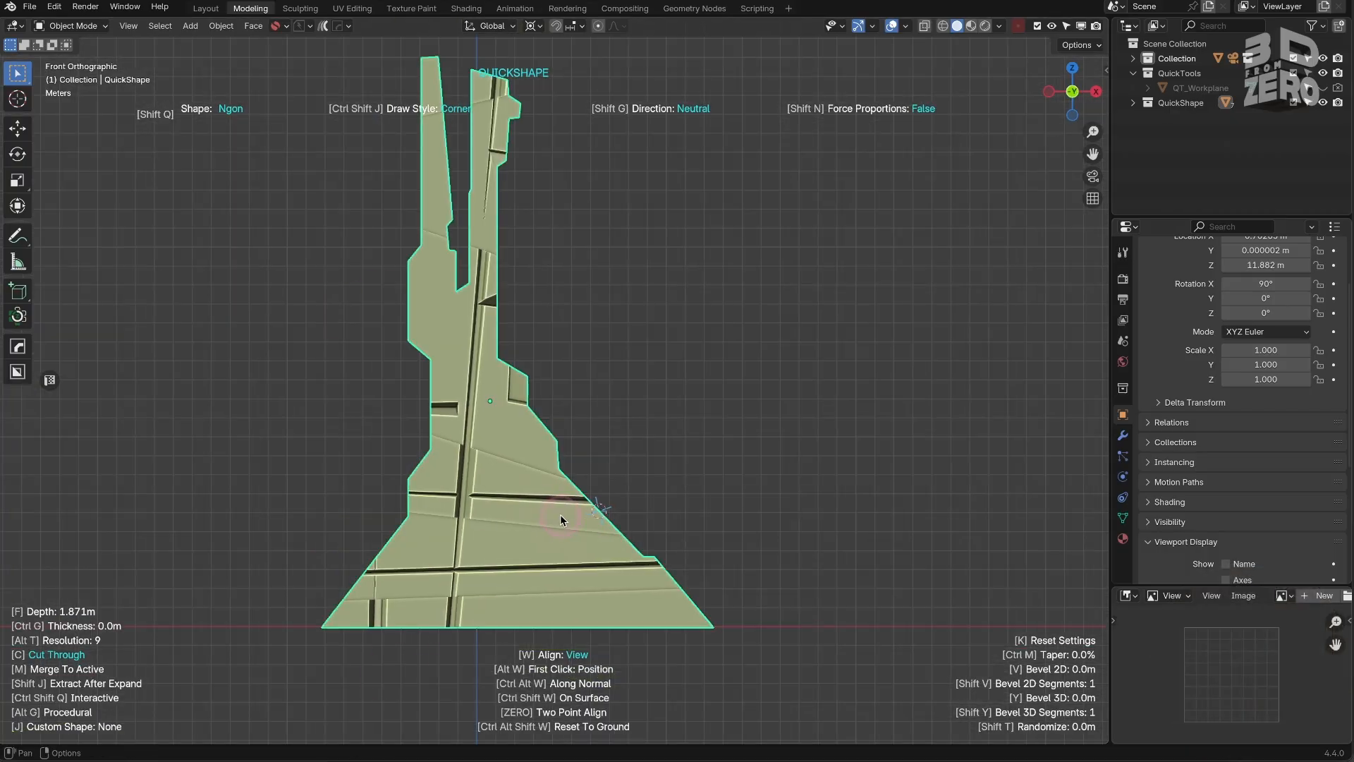
{"action": "left_click", "coordinate": [567, 514]}
{"action": "left_click", "coordinate": [579, 374]}
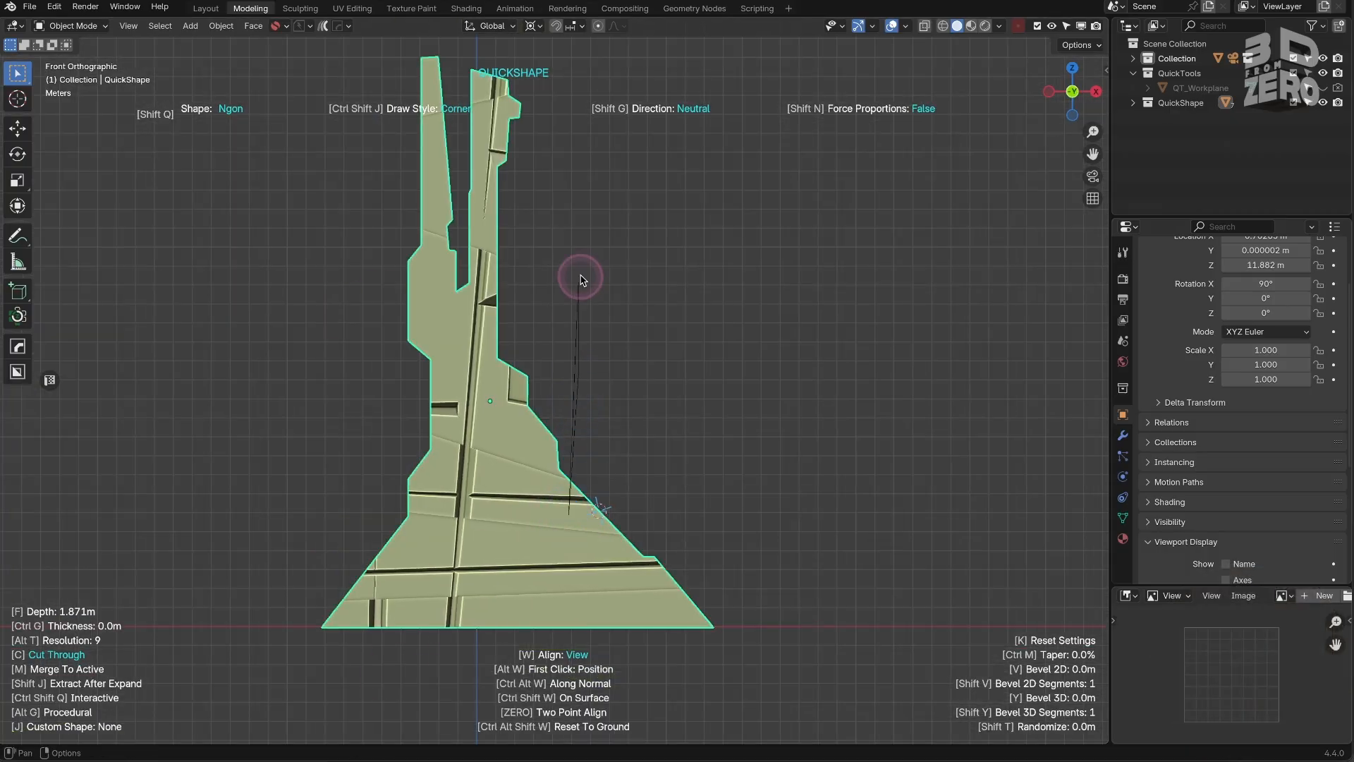
{"action": "left_click", "coordinate": [578, 220]}
{"action": "left_click", "coordinate": [585, 109]}
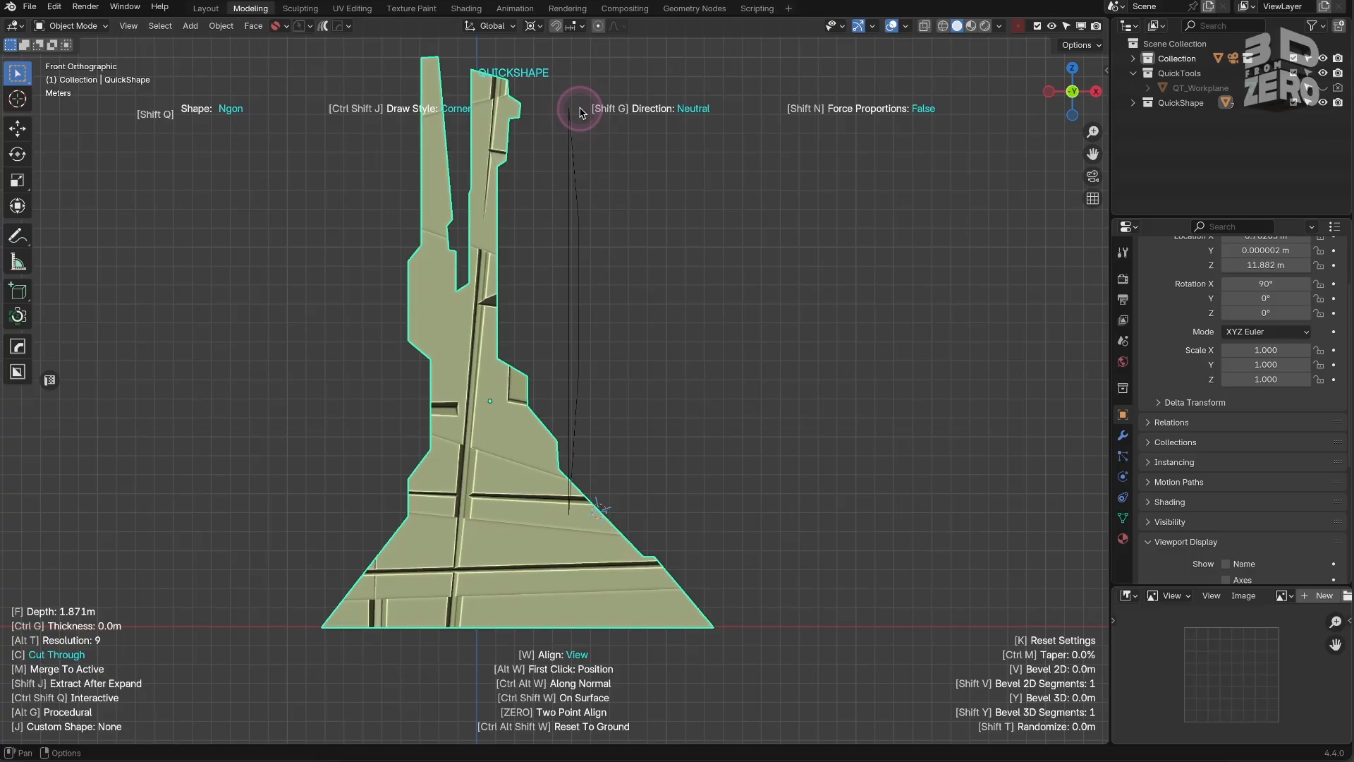
{"action": "left_click", "coordinate": [613, 125]}
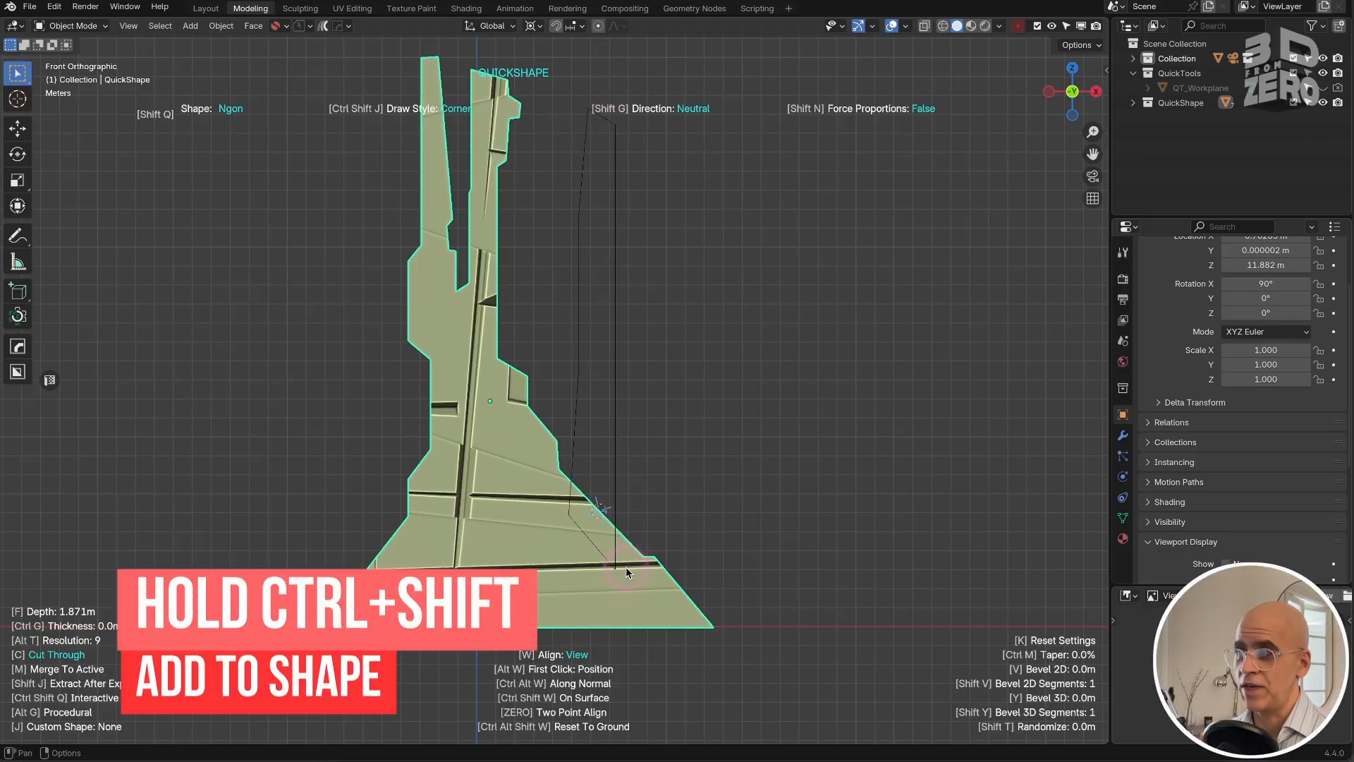
{"action": "key", "text": "ctrl+shift"}
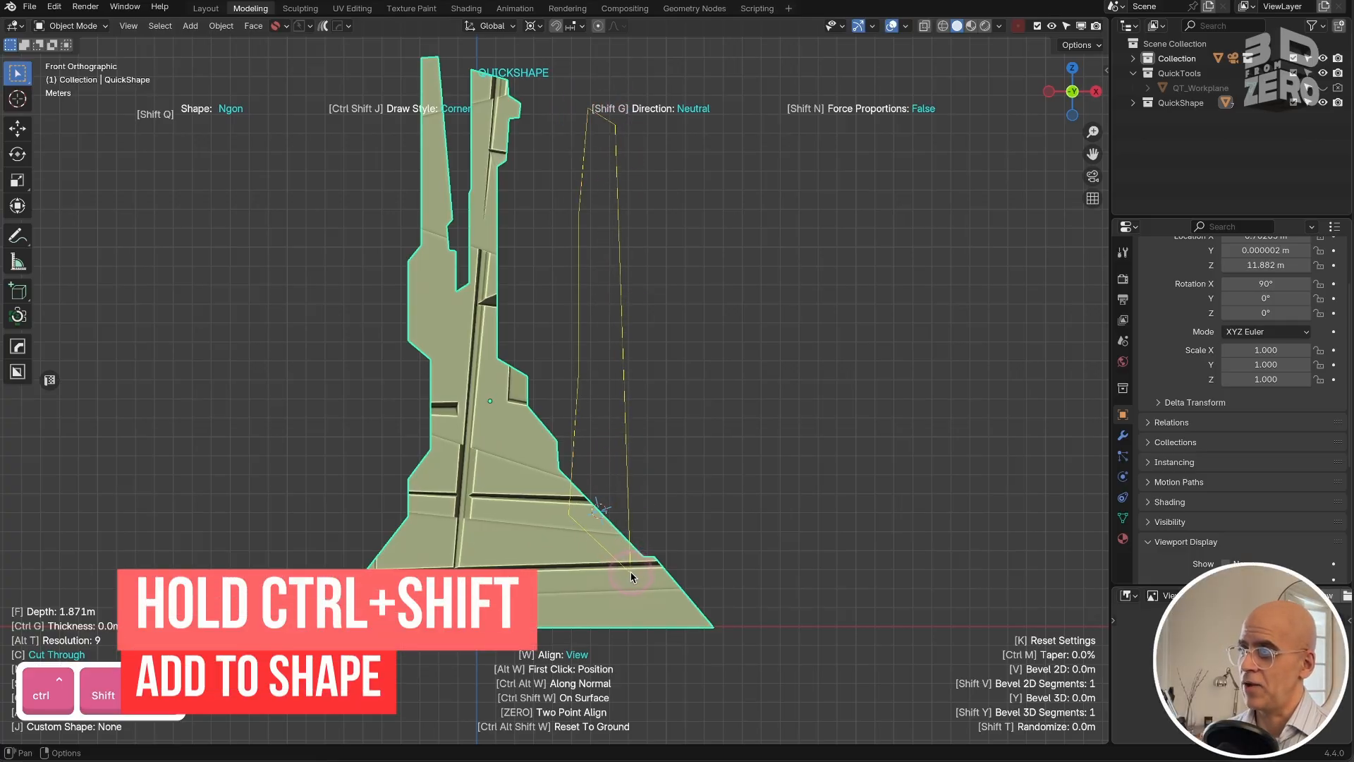
{"action": "left_click", "coordinate": [634, 581], "text": "ctrl+shift"}
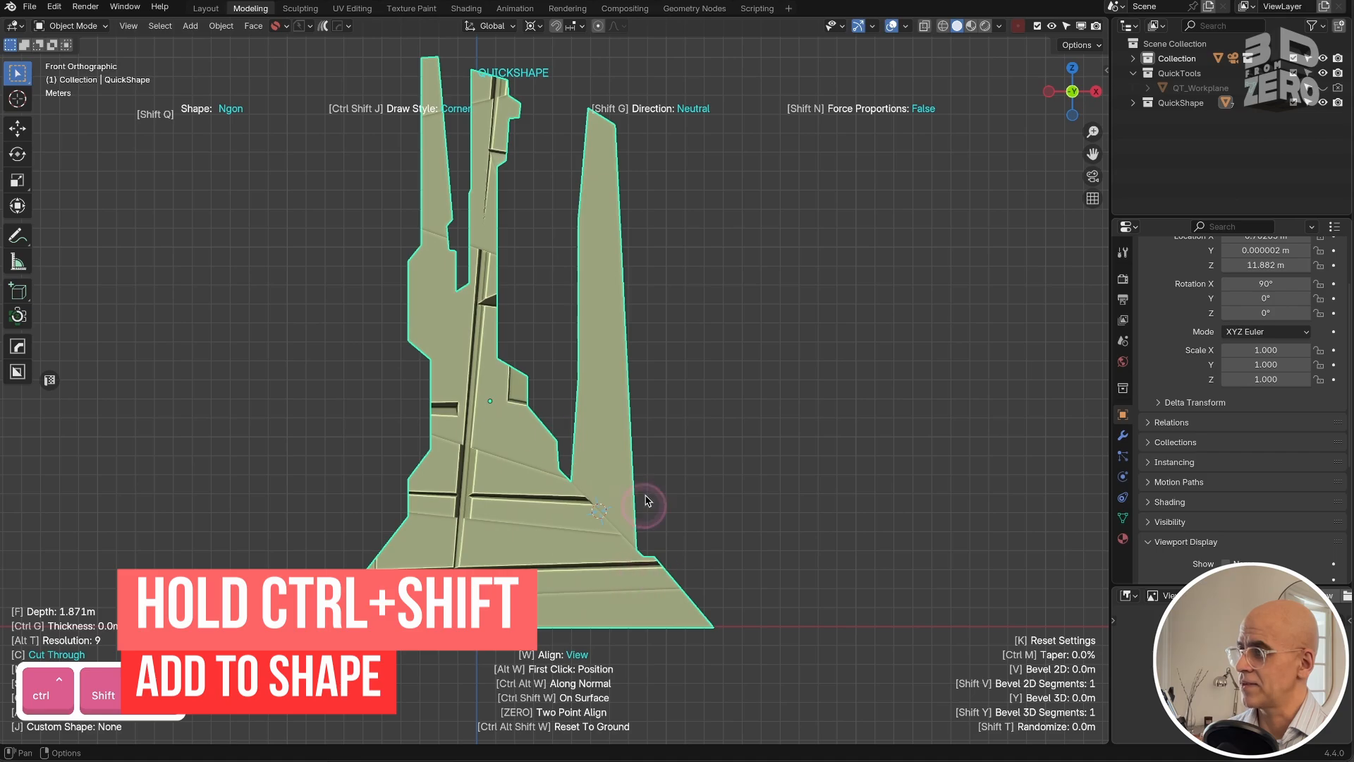
Step: With Cut Through off and depth 0.651 m, align to Face and cut an Ngon wedge into the spire's top
{"action": "middle_click_drag", "start_coordinate": [647, 501], "coordinate": [483, 550]}
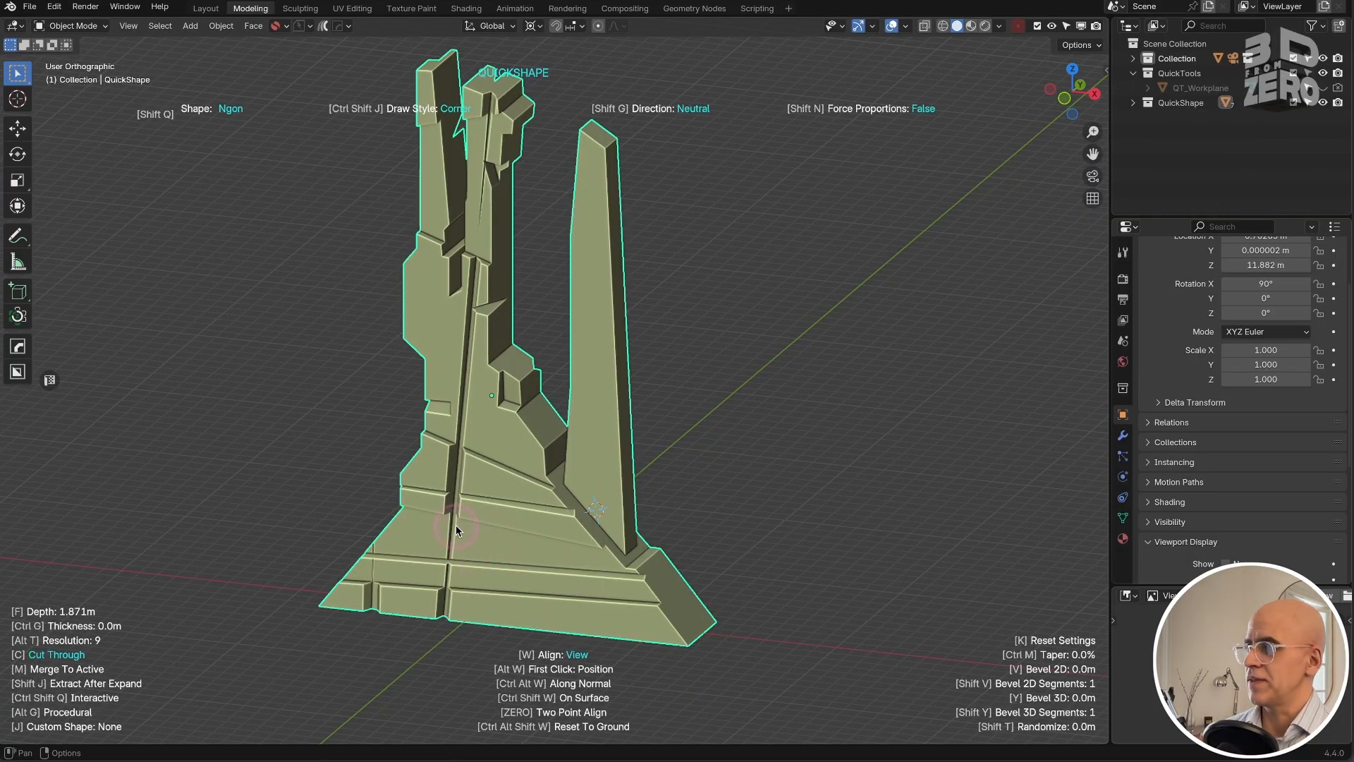
{"action": "key", "text": "ctrl"}
{"action": "key", "text": "KP_1"}
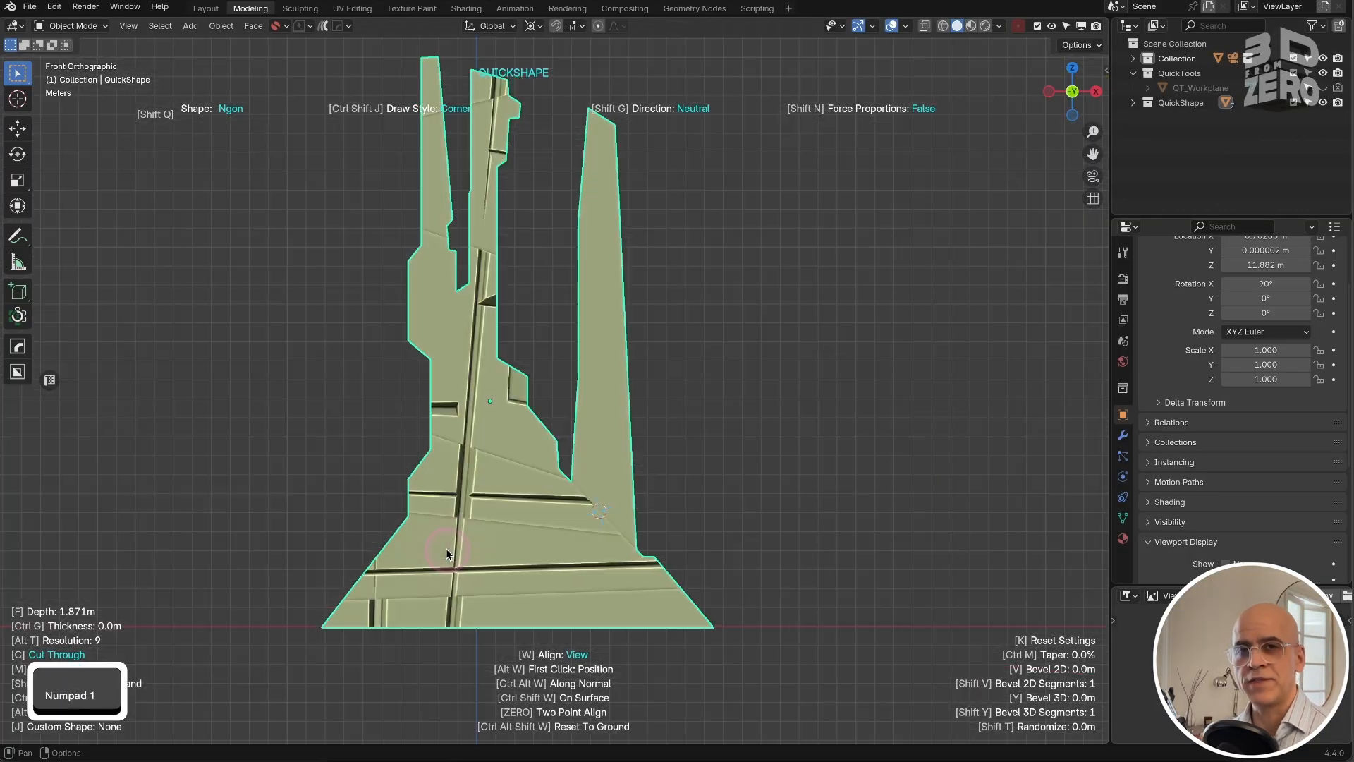
{"action": "middle_click_drag", "start_coordinate": [733, 407], "coordinate": [929, 378], "text": "ctrl"}
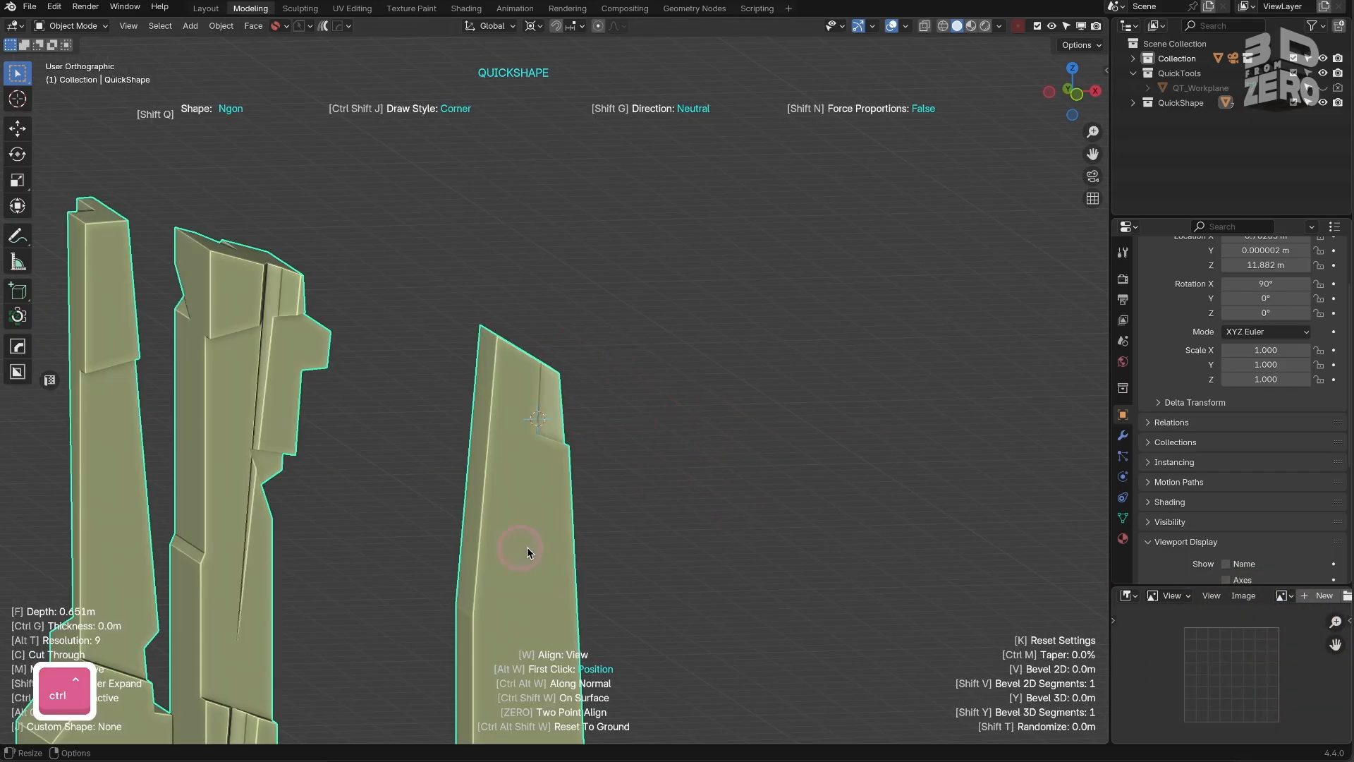
{"action": "mouse_move", "coordinate": [520, 552]}
{"action": "middle_mouse_down"}
{"action": "mouse_move", "coordinate": [543, 453]}
{"action": "mouse_move", "coordinate": [468, 500]}
{"action": "mouse_move", "coordinate": [378, 518]}
{"action": "mouse_move", "coordinate": [440, 487]}
{"action": "middle_mouse_up"}
{"action": "key", "text": "w"}
{"action": "left_click", "coordinate": [441, 474]}
{"action": "left_click", "coordinate": [531, 359]}
{"action": "left_click", "coordinate": [366, 289]}
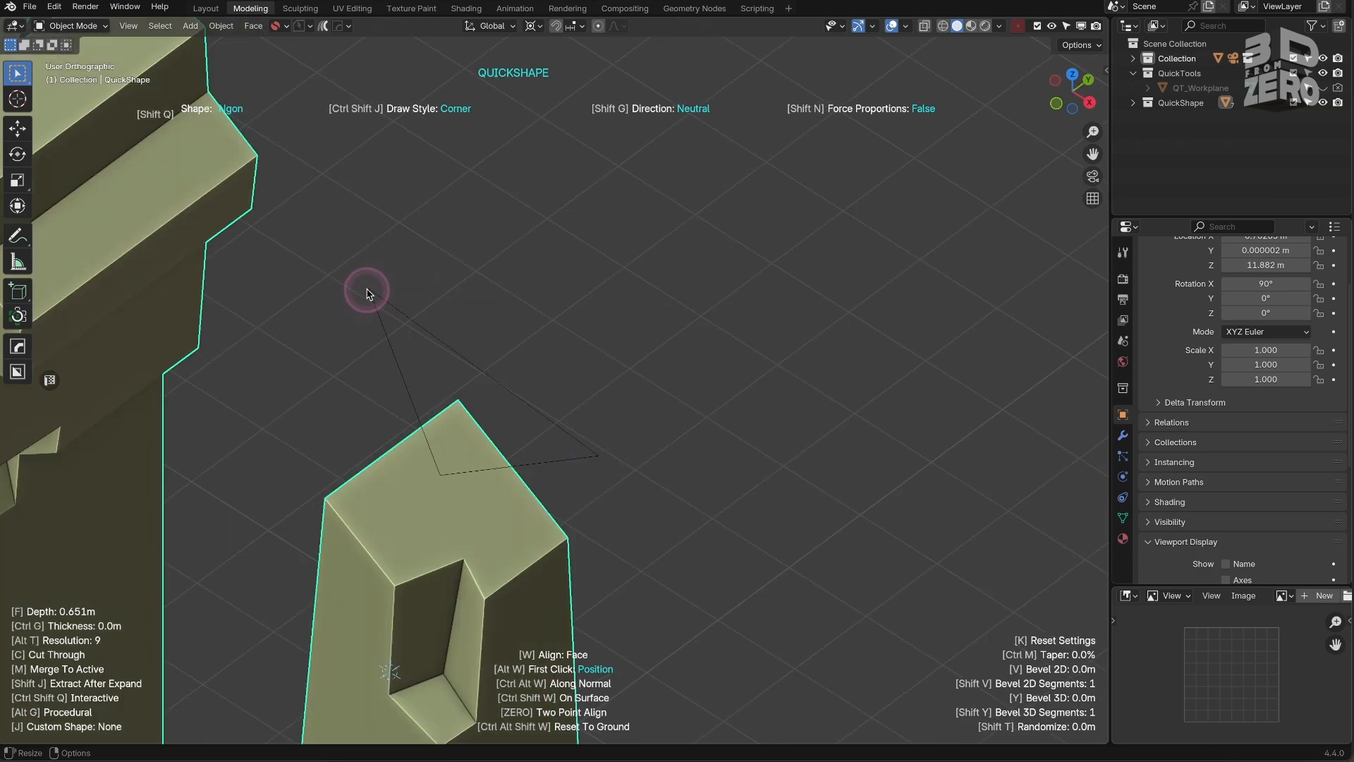
{"action": "left_click", "coordinate": [370, 290], "text": "ctrl"}
Step: Switch the alignment to View, set the depth to 0.911 m, and cut a narrow Ngon notch into the rear face's edge below the shaft's bulge
{"action": "middle_click_drag", "start_coordinate": [373, 350], "coordinate": [515, 366]}
{"action": "middle_click_drag", "start_coordinate": [515, 366], "coordinate": [596, 539], "text": "shift"}
{"action": "key", "text": "w"}
{"action": "left_click", "coordinate": [665, 608], "text": "ctrl"}
{"action": "middle_click_drag", "start_coordinate": [669, 616], "coordinate": [486, 522], "text": "ctrl"}
{"action": "middle_click_drag", "start_coordinate": [487, 522], "coordinate": [599, 565], "text": "shift"}
{"action": "middle_click_drag", "start_coordinate": [599, 564], "coordinate": [628, 394], "text": "shift"}
{"action": "left_click", "coordinate": [621, 303]}
{"action": "left_click", "coordinate": [552, 340]}
{"action": "left_click", "coordinate": [544, 631], "text": "ctrl"}
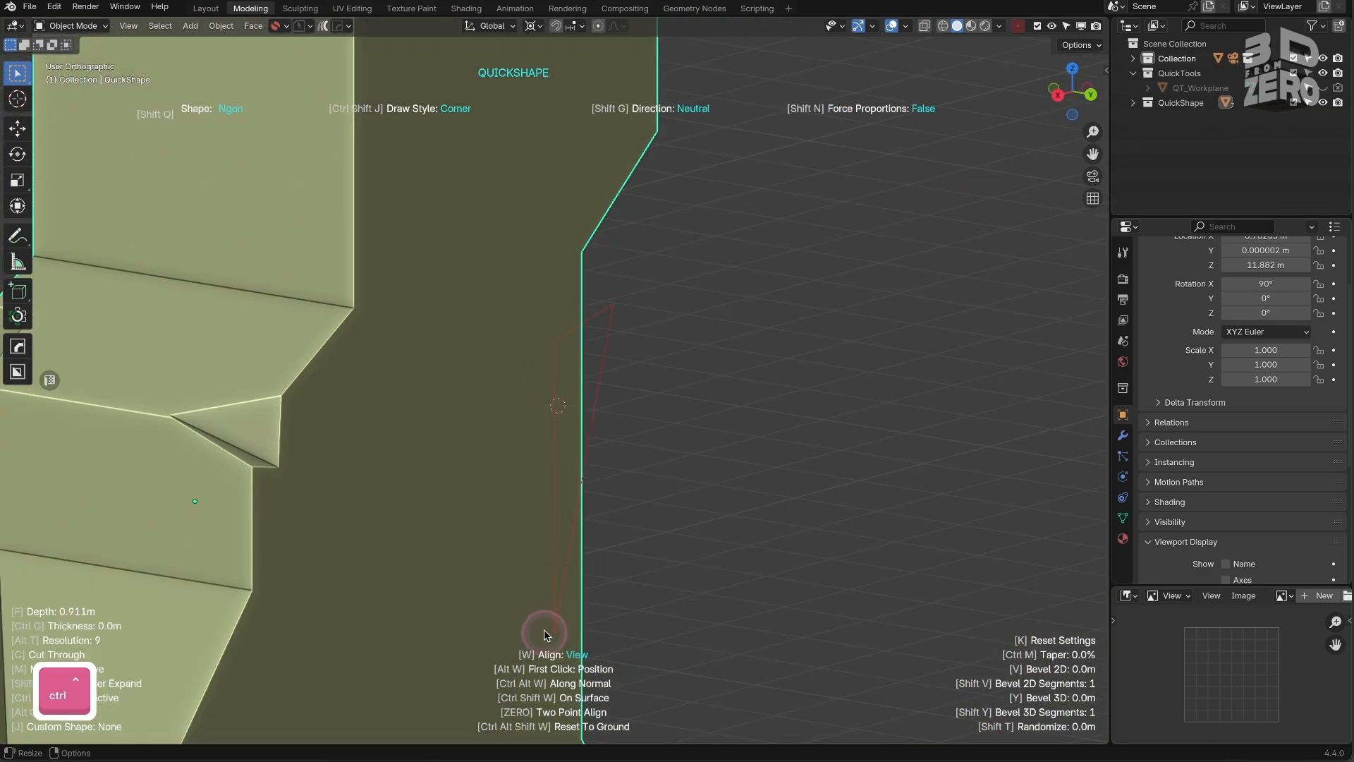
{"action": "left_click", "coordinate": [642, 657], "text": "ctrl"}
Step: Inspect the notched tower and spire at a steep angle and in a full angled view
{"action": "middle_click_drag", "start_coordinate": [642, 659], "coordinate": [564, 409]}
{"action": "middle_click_drag", "start_coordinate": [564, 409], "coordinate": [492, 159], "text": "shift"}
{"action": "middle_click_drag", "start_coordinate": [488, 464], "coordinate": [631, 557]}
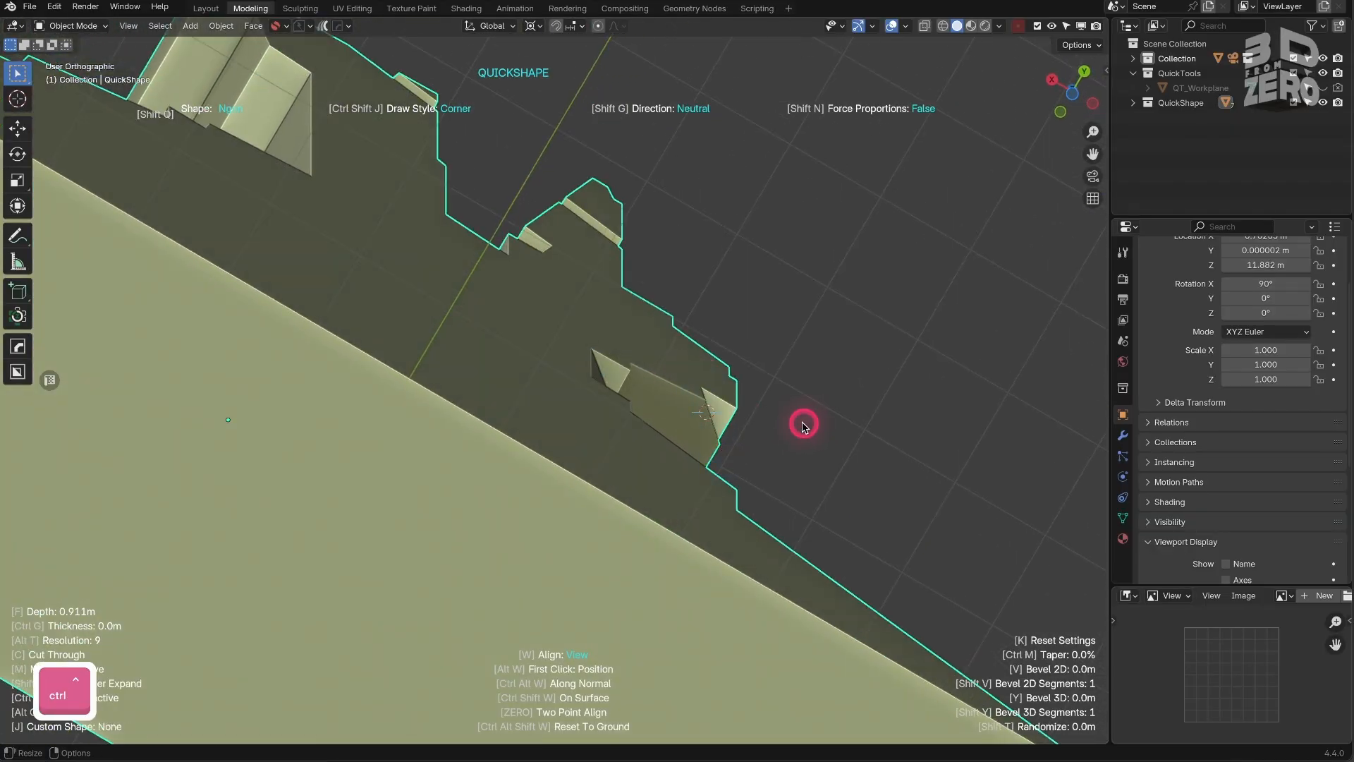
{"action": "middle_click_drag", "start_coordinate": [801, 424], "coordinate": [607, 282]}
{"action": "middle_click_drag", "start_coordinate": [606, 282], "coordinate": [437, 367], "text": "ctrl"}
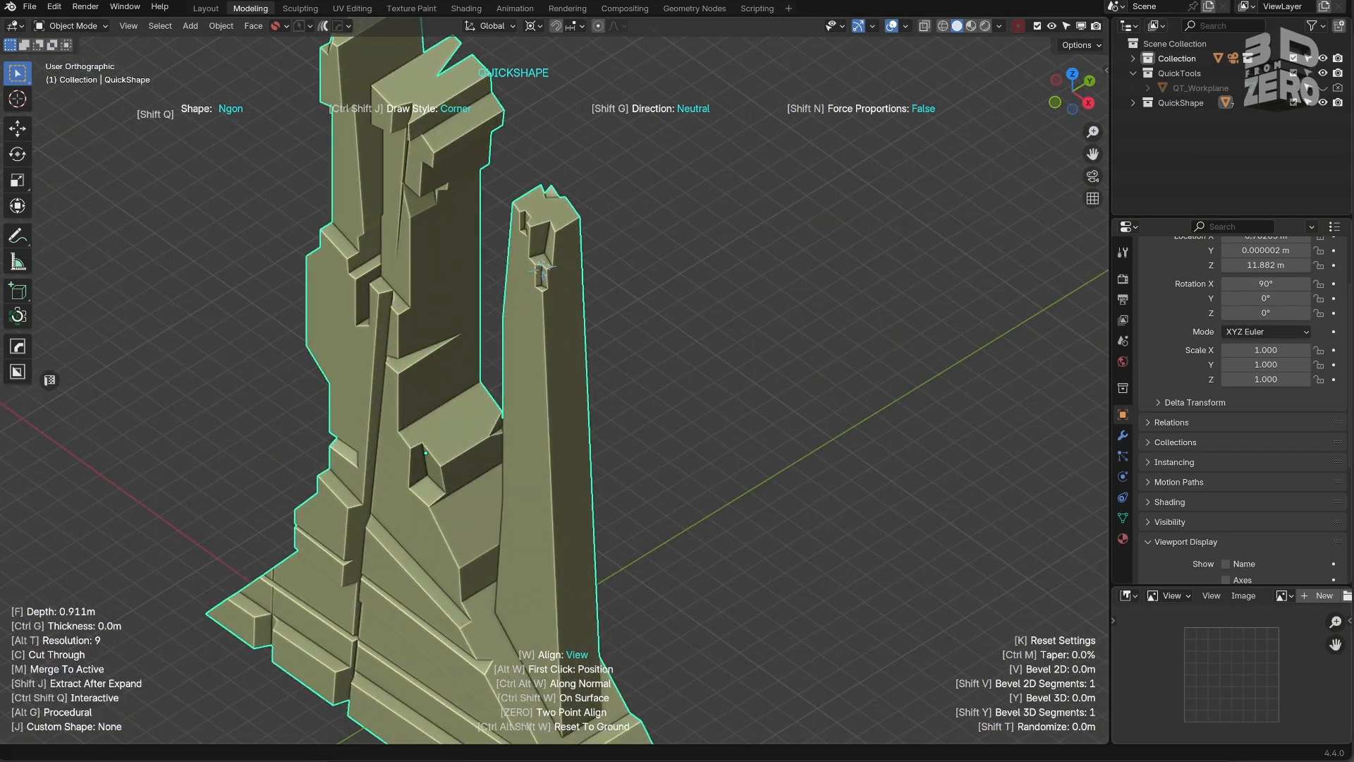